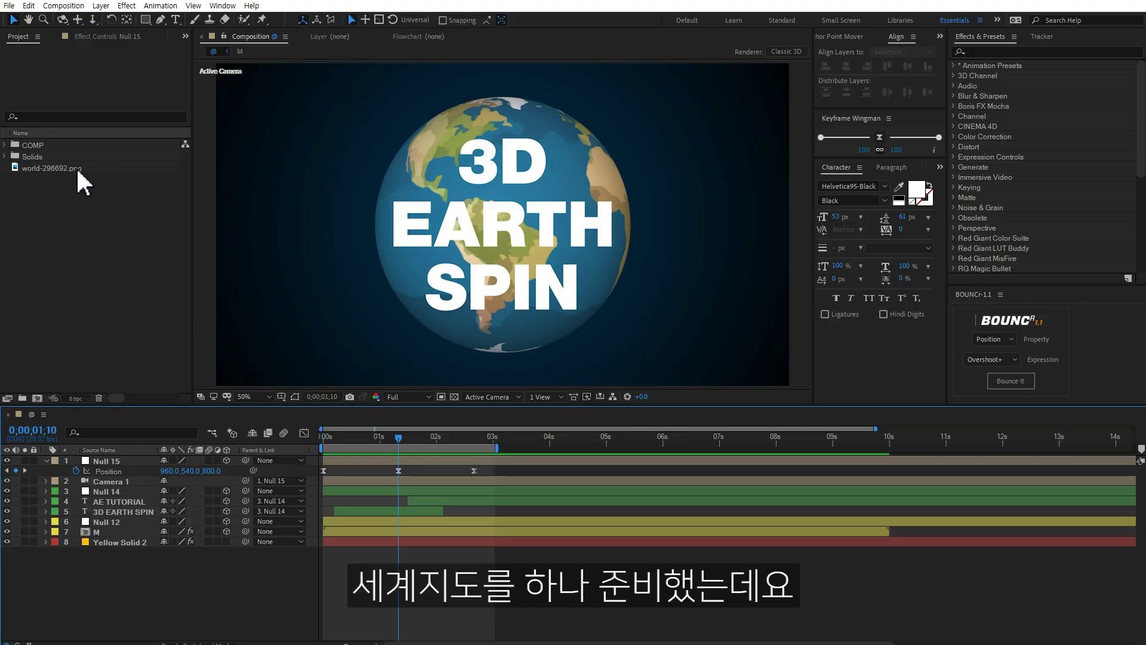
Create a new composition from the world-296692.png map image.
click(75, 169)
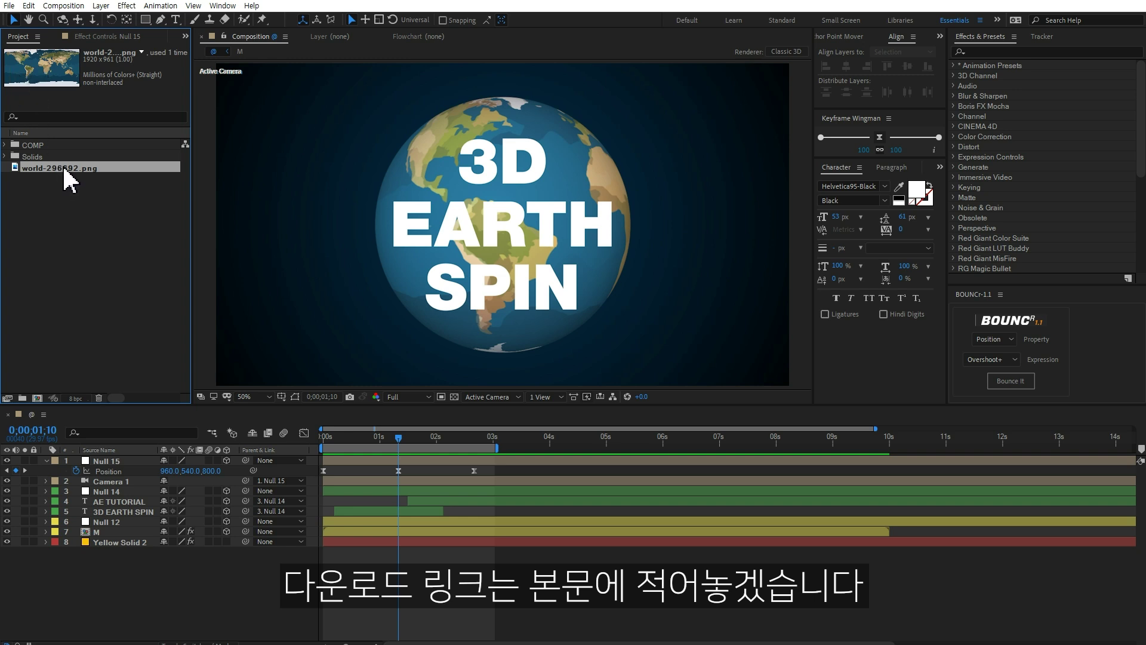
drag(64, 170, 39, 398)
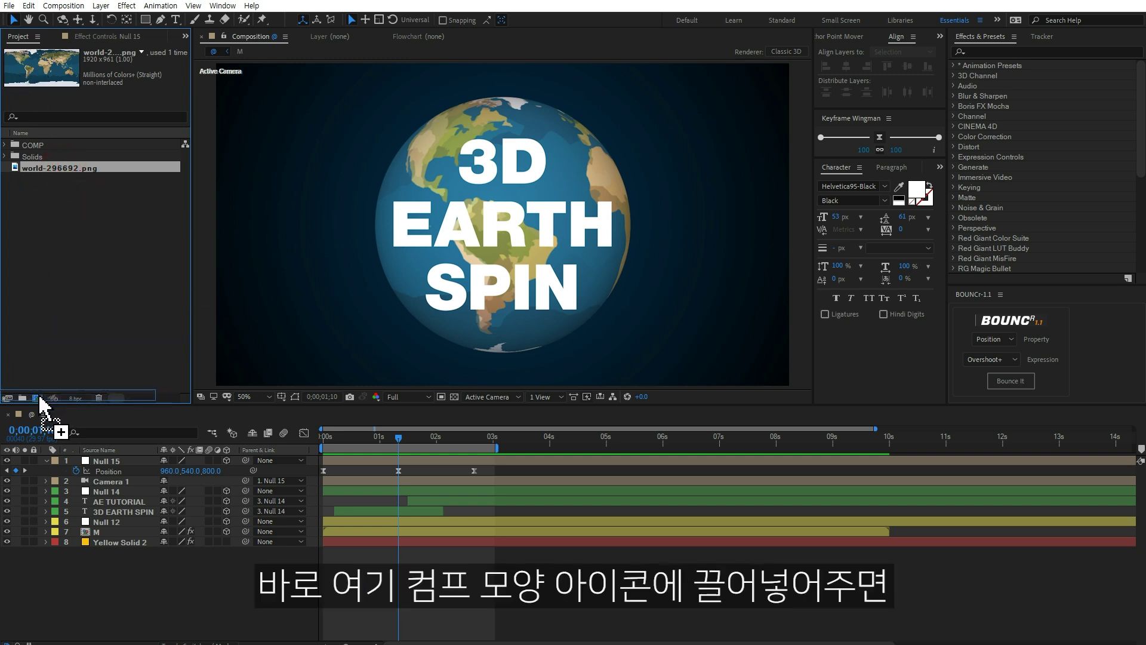
drag(39, 398, 39, 399)
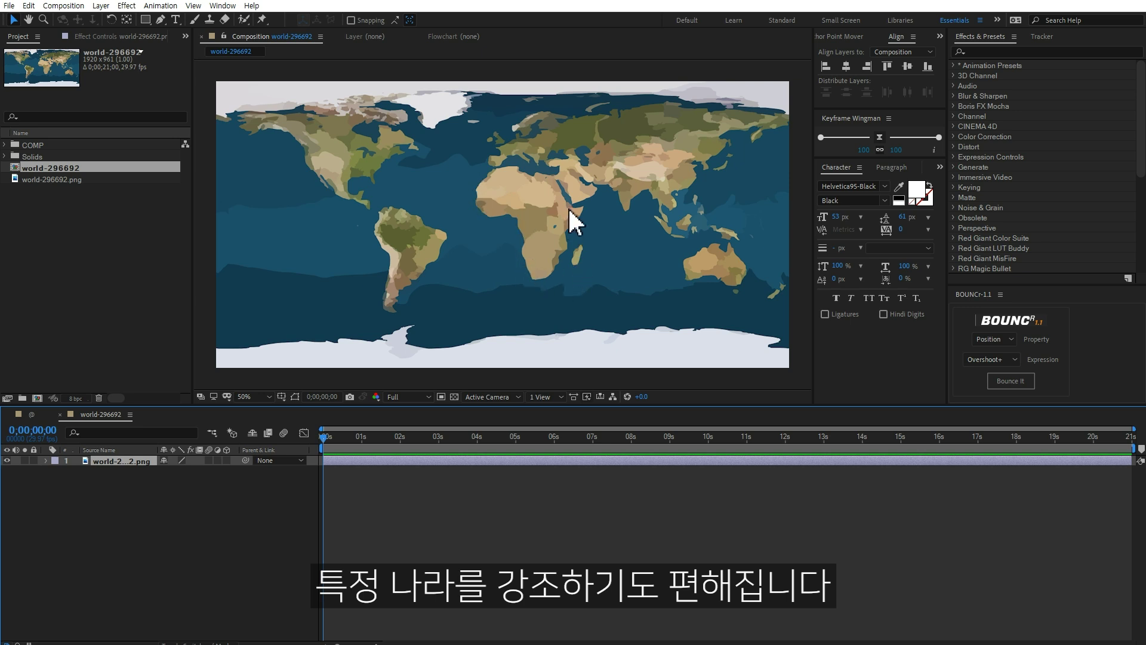
Rename the world-296692 composition to MAP.
click(43, 168)
key(Return)
text(M)
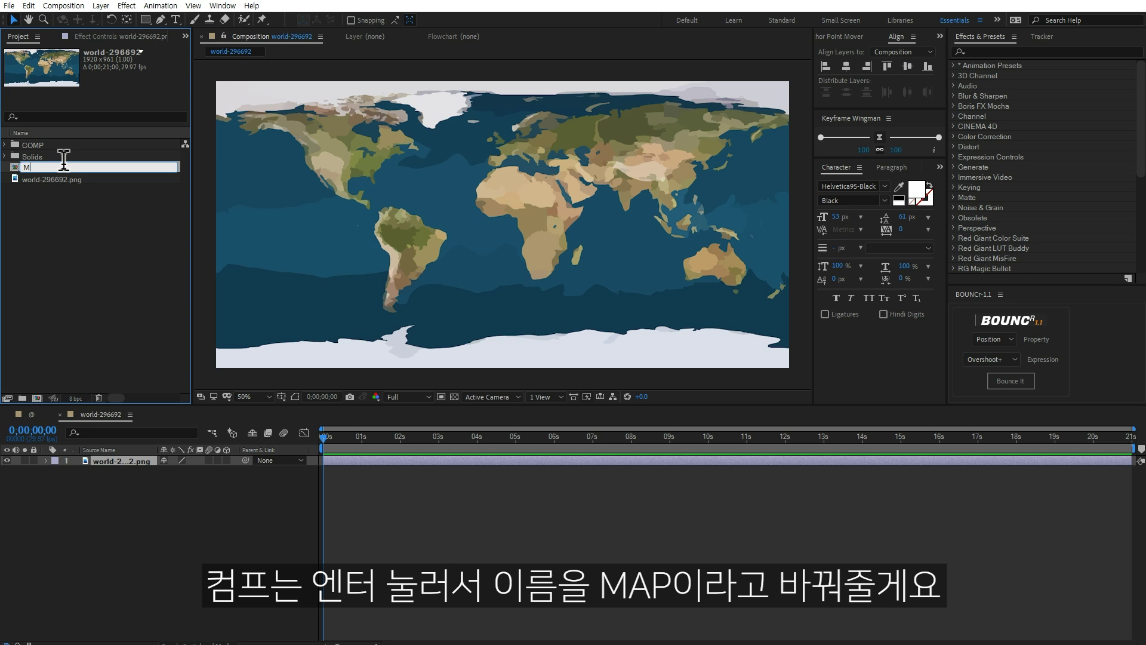
key(Return)
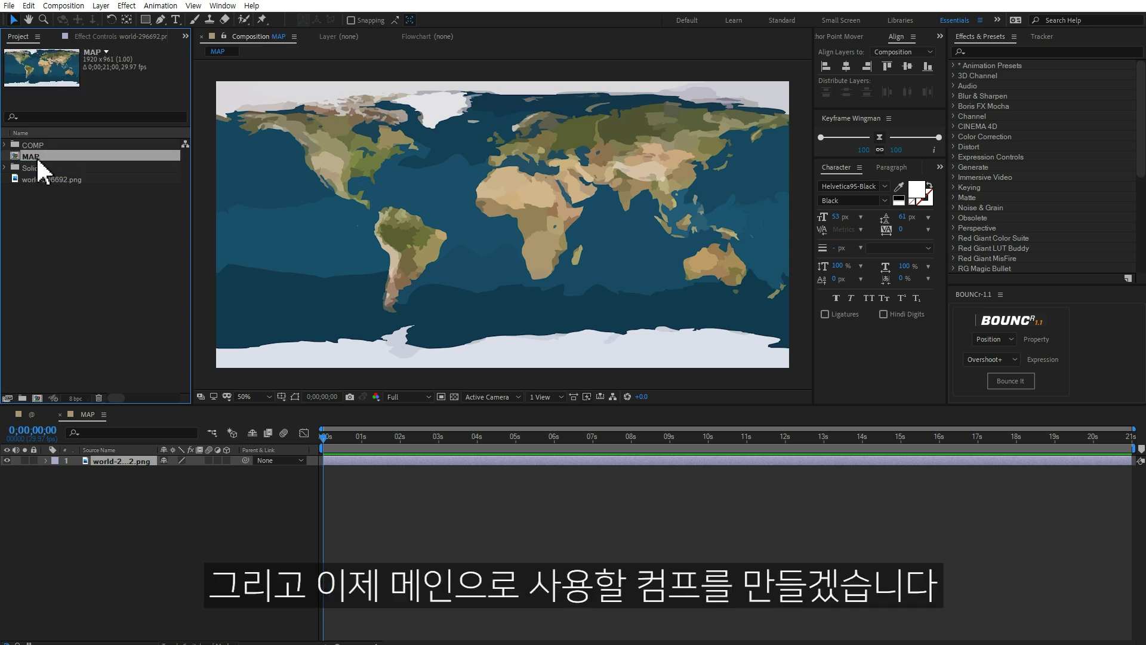
Create a composition named MAIN using the HDTV 1080 29.97 preset with a 10-second duration.
right_click(46, 221)
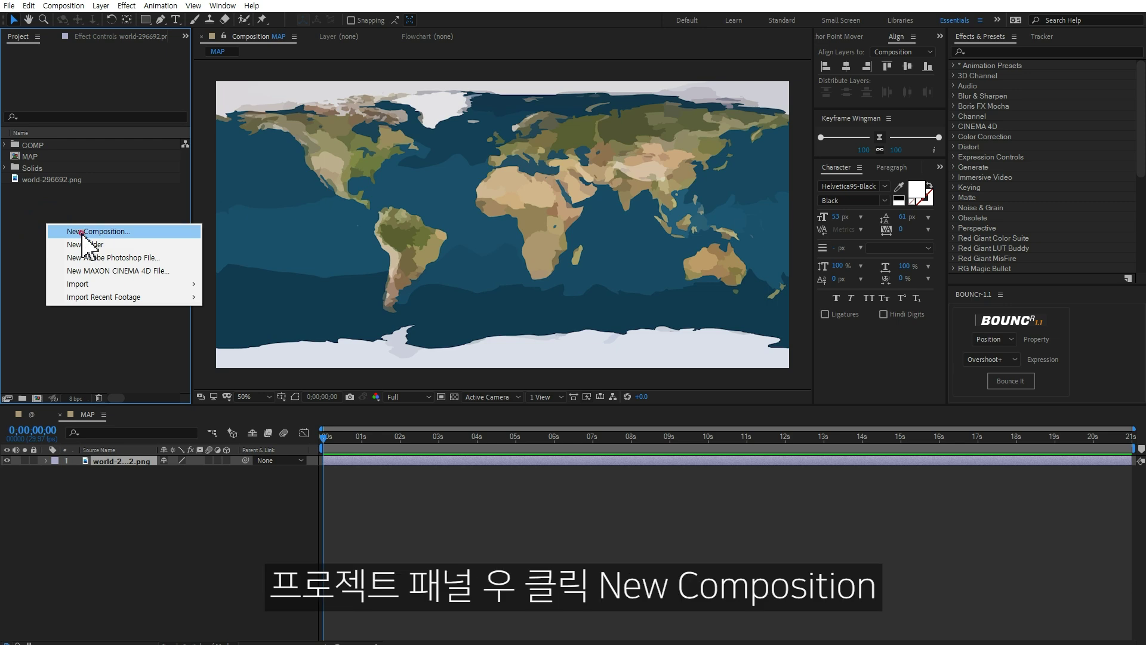
click(81, 233)
text(MAIN)
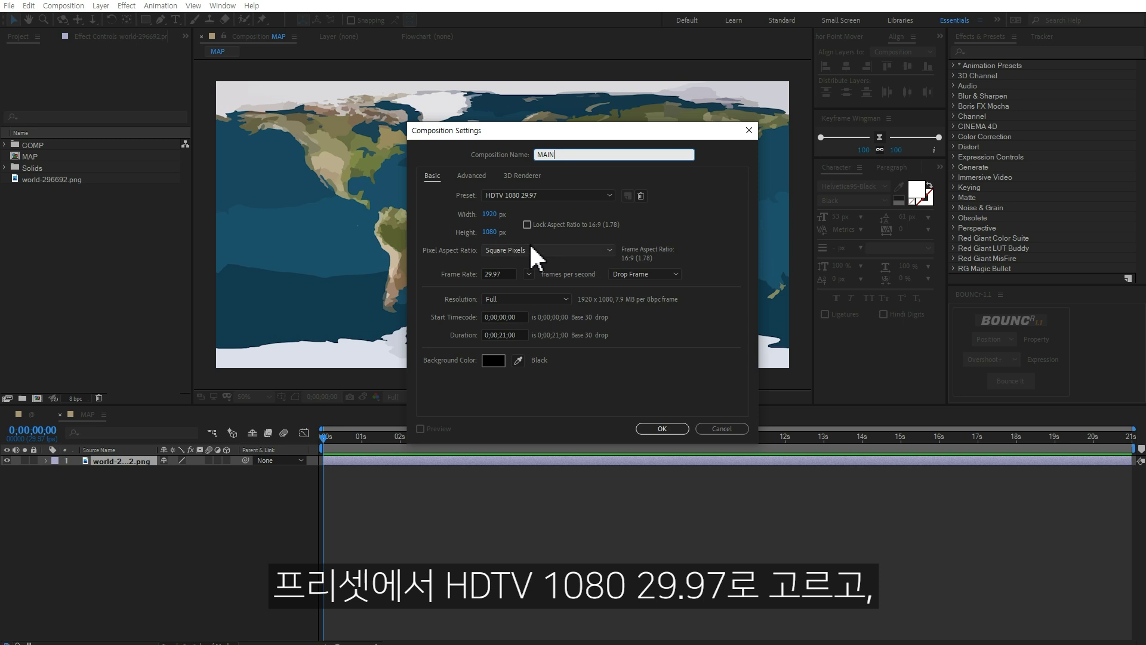
click(554, 196)
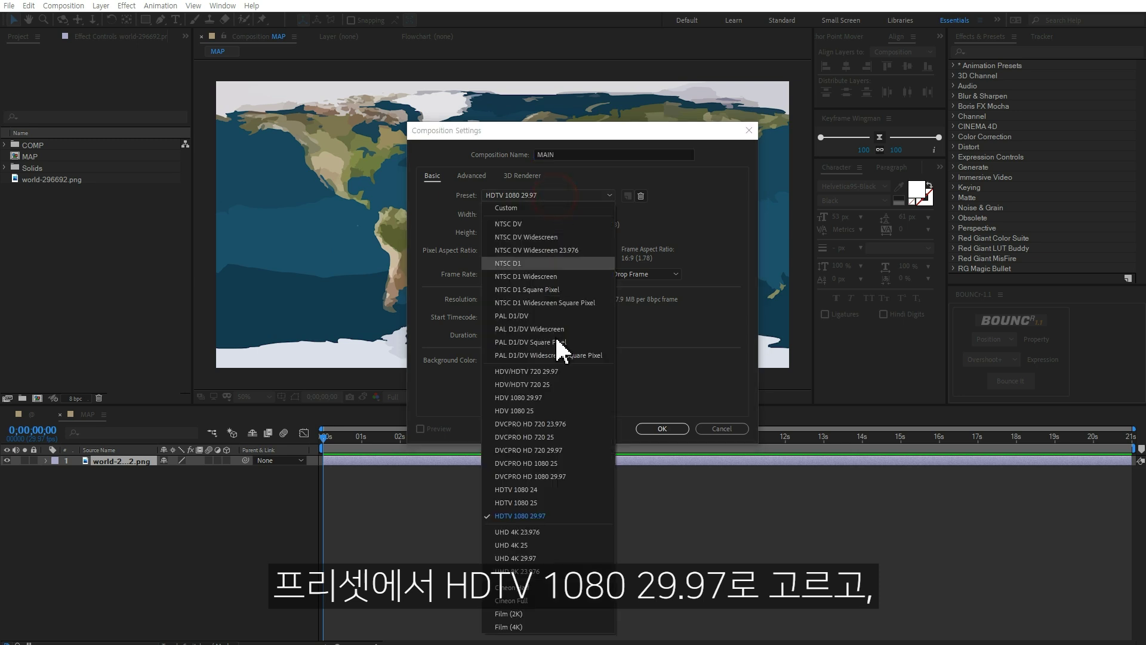
click(525, 516)
drag(523, 335, 443, 334)
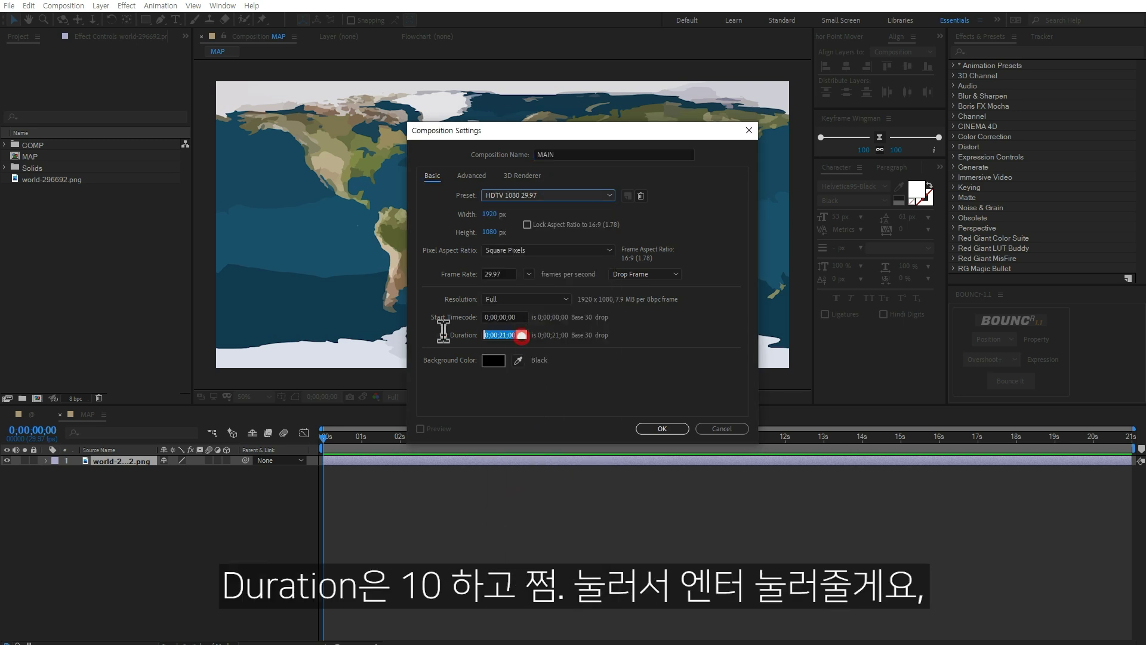
text(10.)
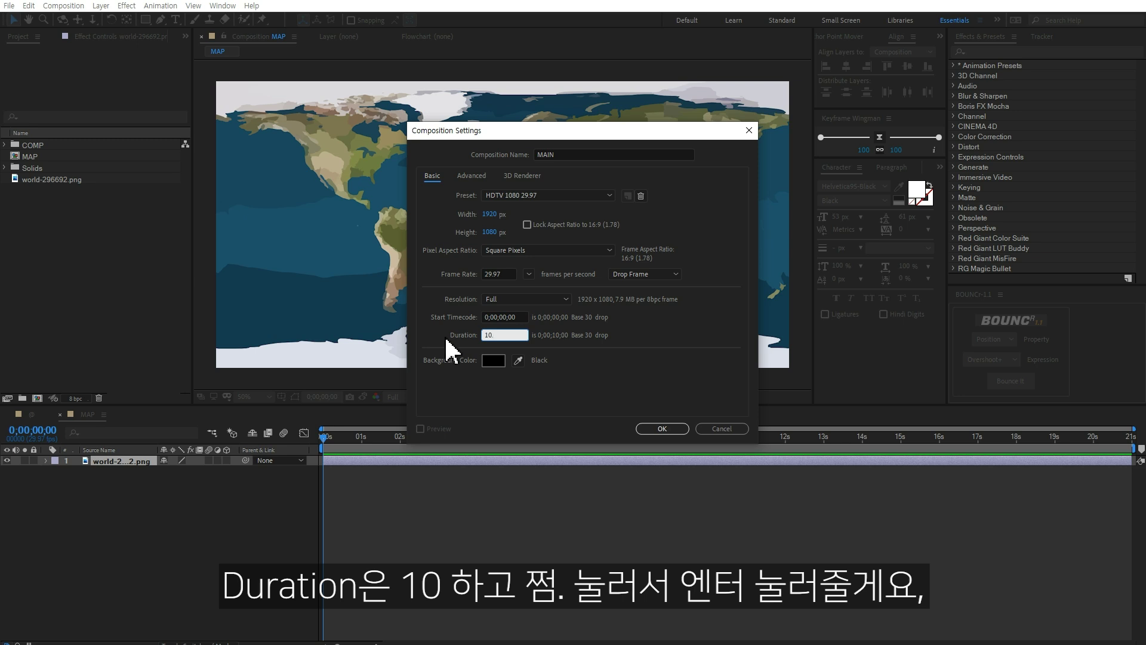
key(Return)
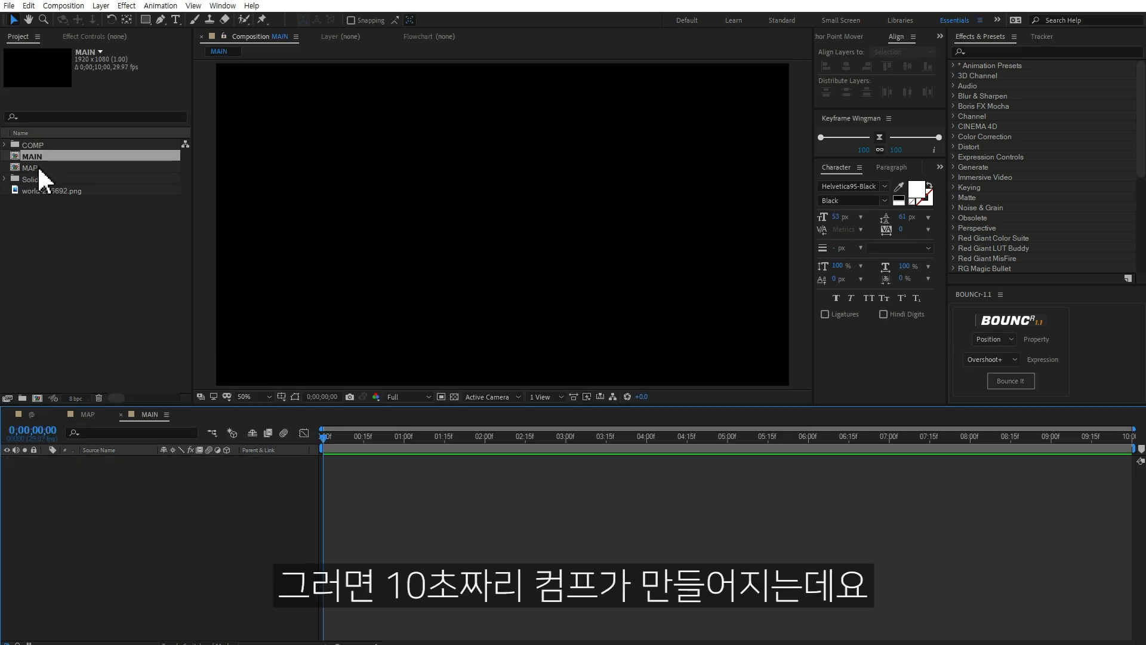
Place the MAP comp in the MAIN timeline and apply CC Sphere to it, searching 'cc sp'.
drag(39, 169, 199, 491)
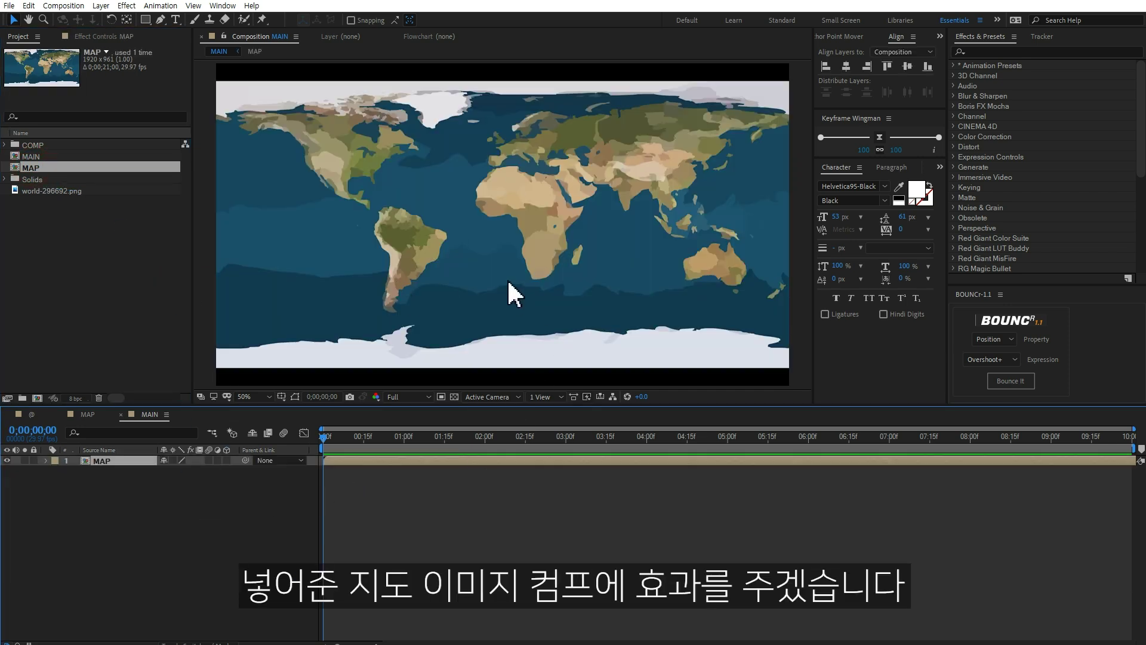
click(998, 51)
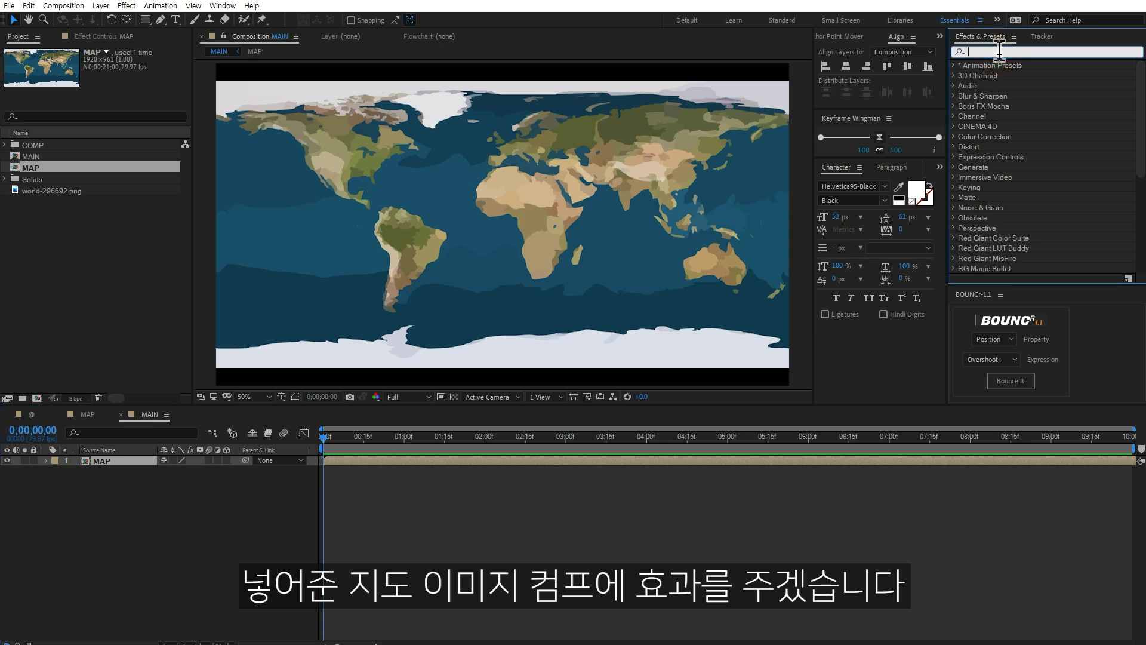
text(vc)
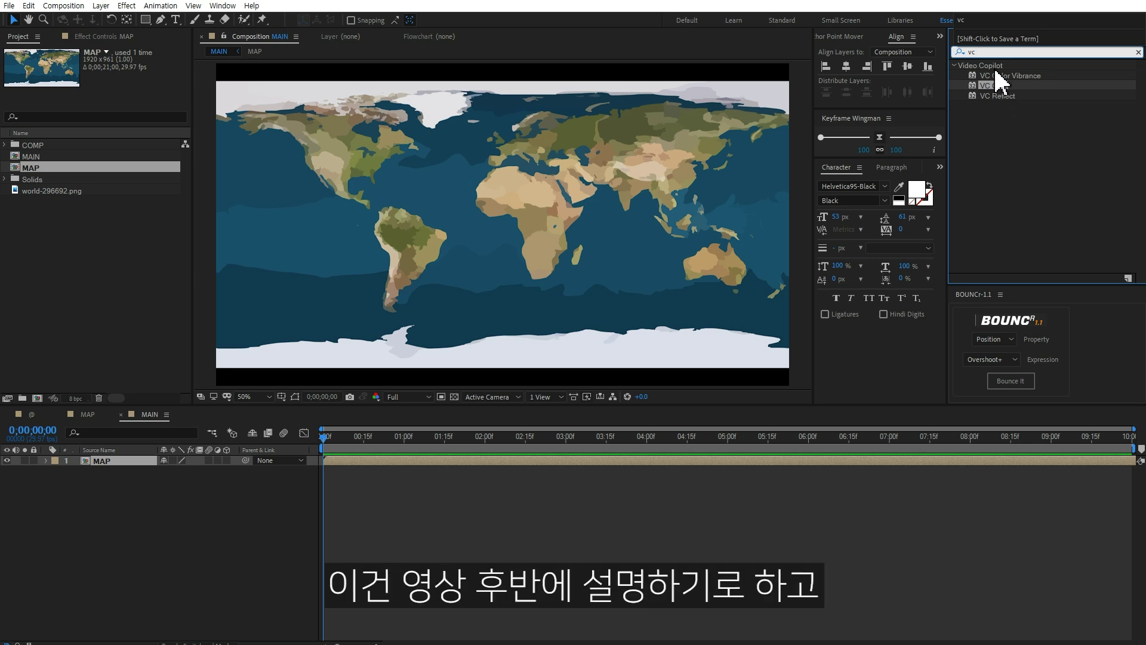
key(BackSpace)
key(BackSpace)
text(cc)
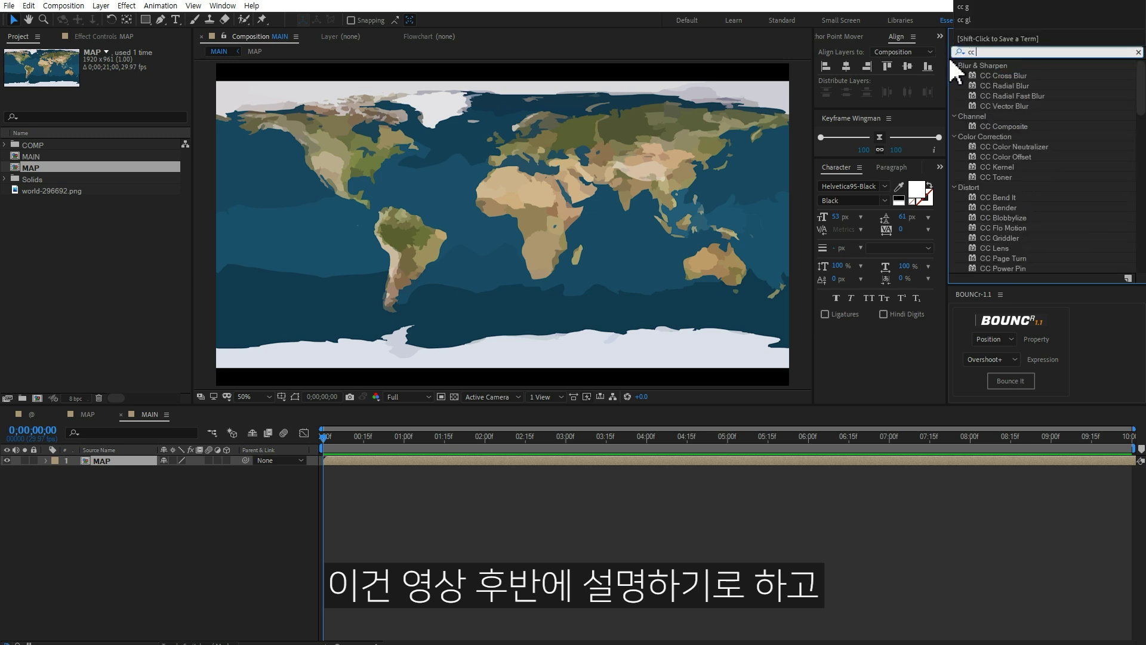
text( sp)
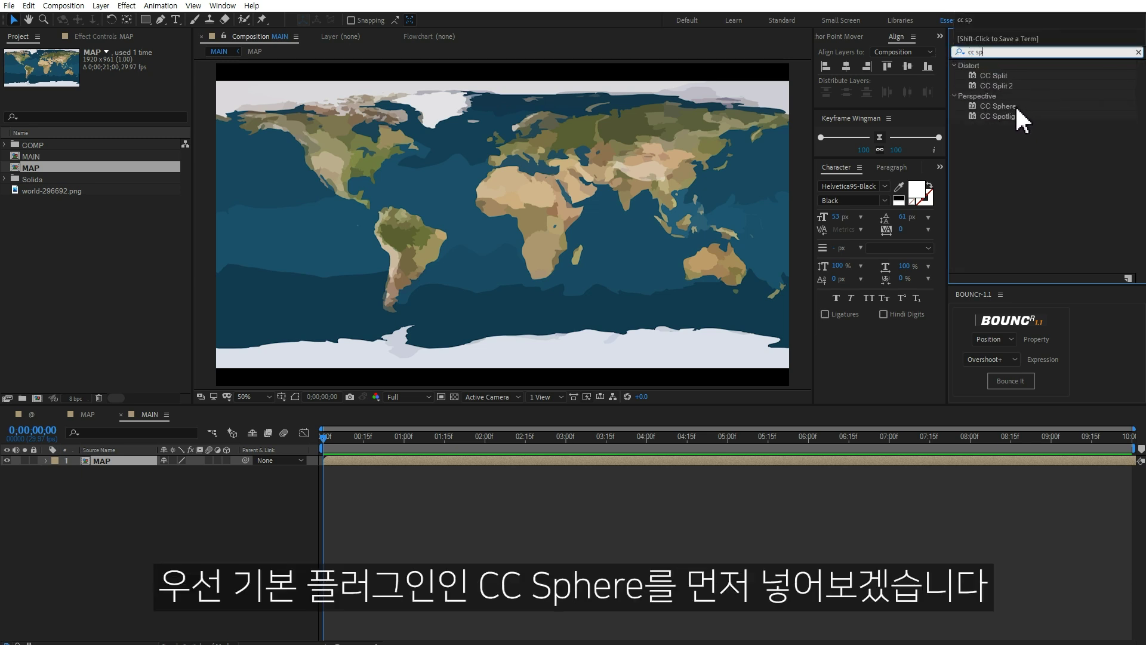
double_click(1003, 107)
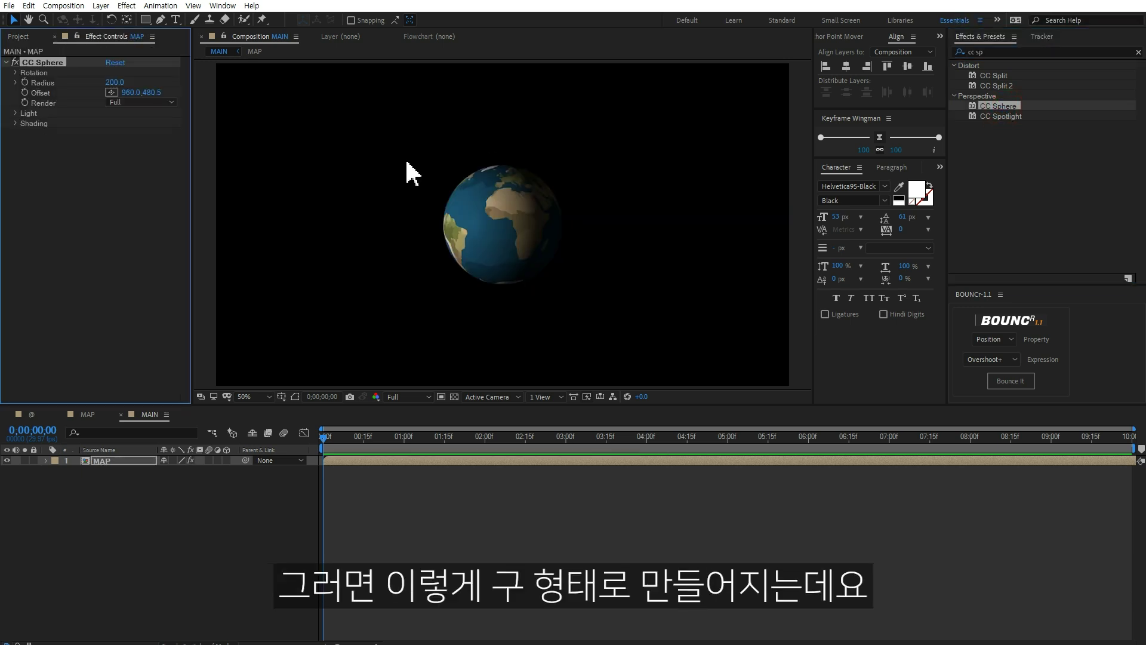
Set CC Sphere's Radius to 300 to enlarge the globe.
click(115, 82)
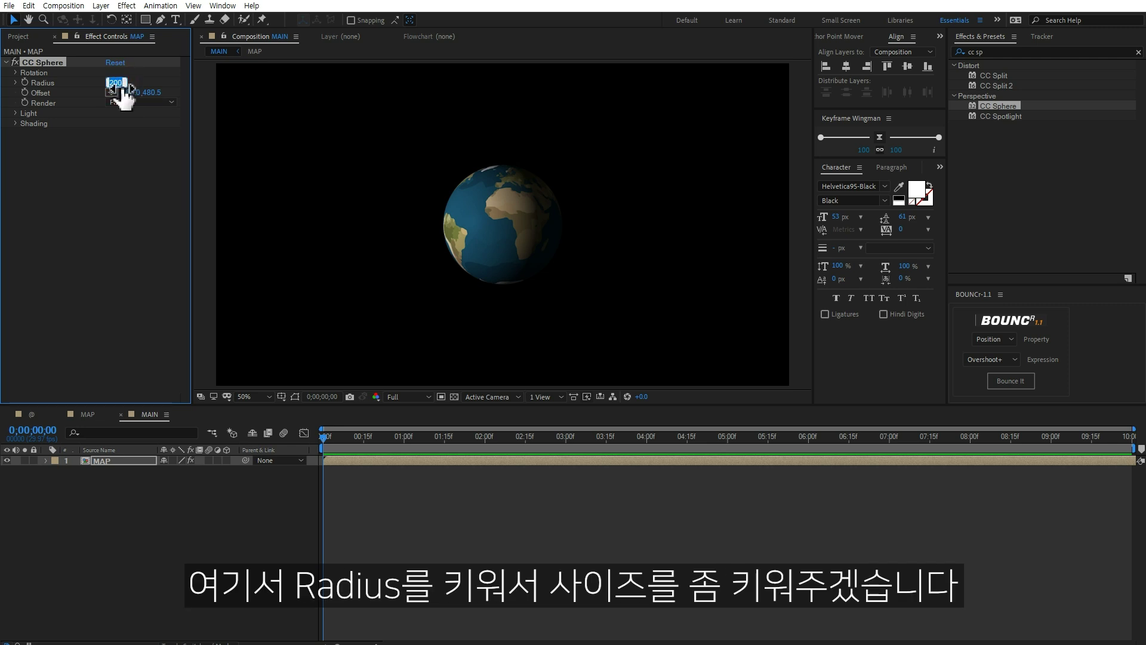
text(3)
key(Return)
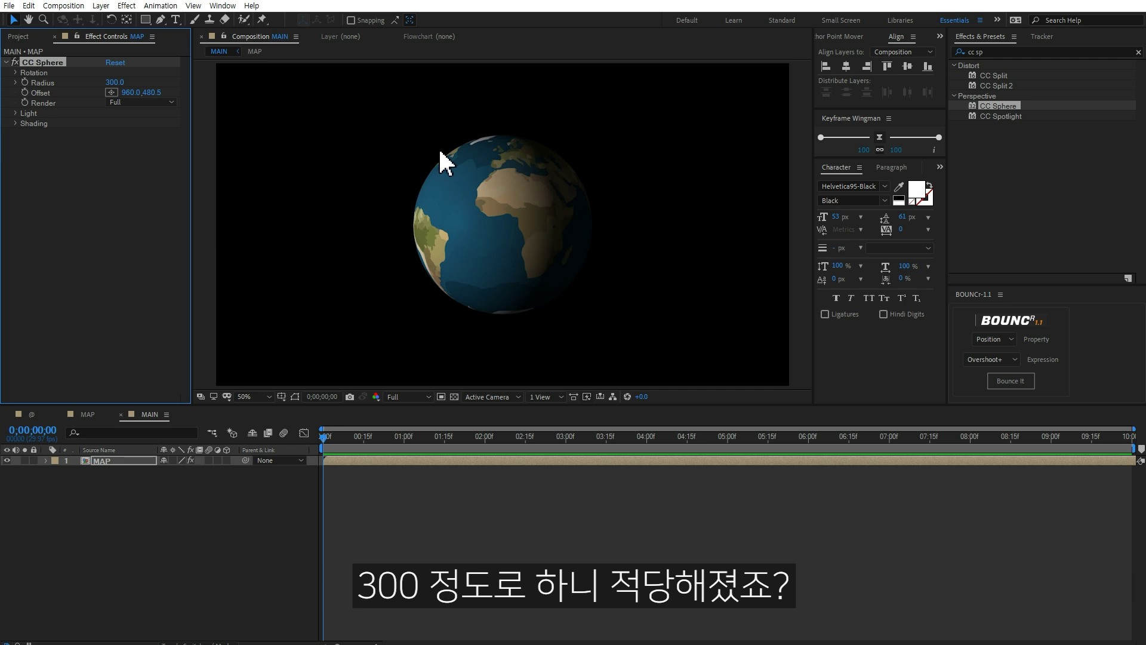
Set the sphere's Light Intensity to 100, Light Height to 75 and Light Direction to -50°.
click(15, 113)
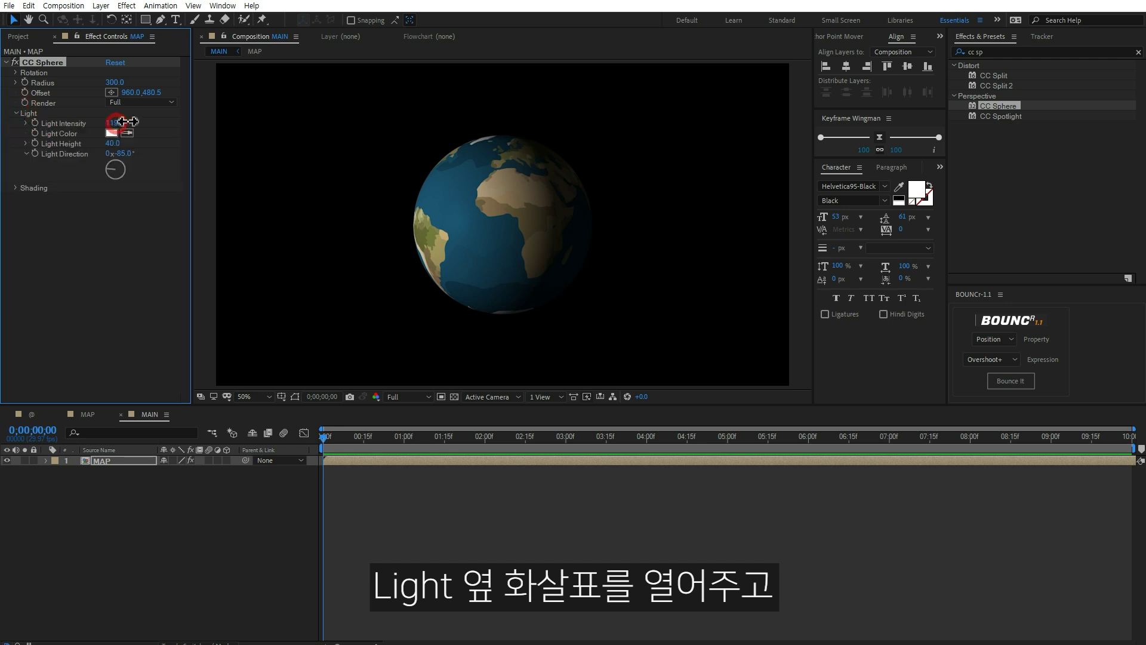
drag(119, 122, 246, 124)
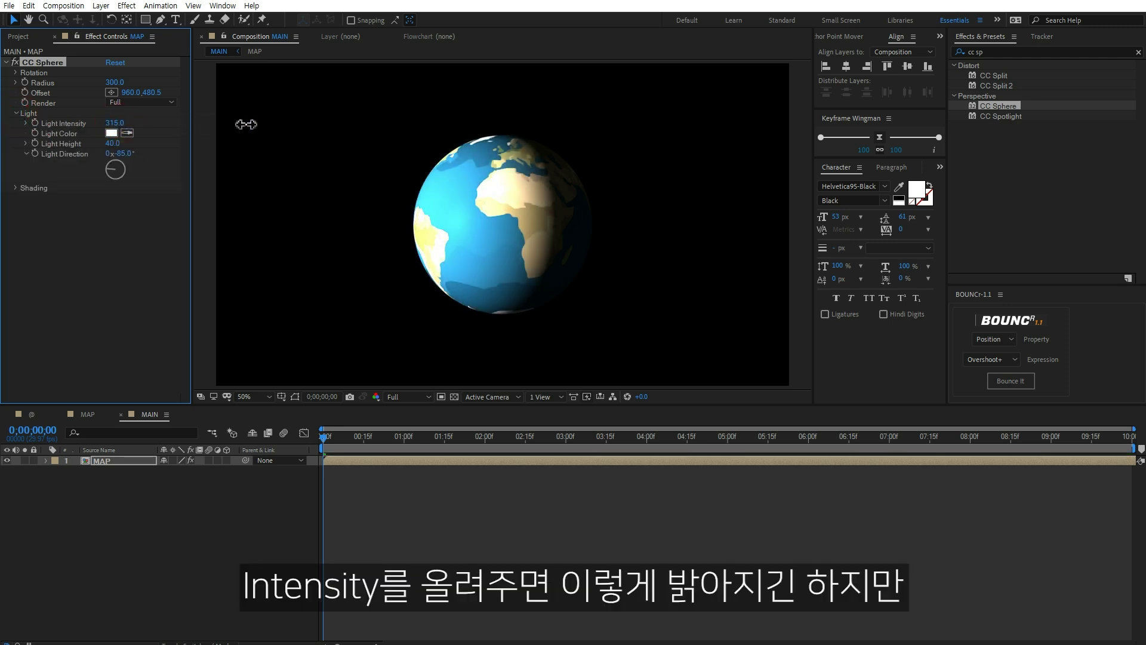
drag(246, 125, 119, 125)
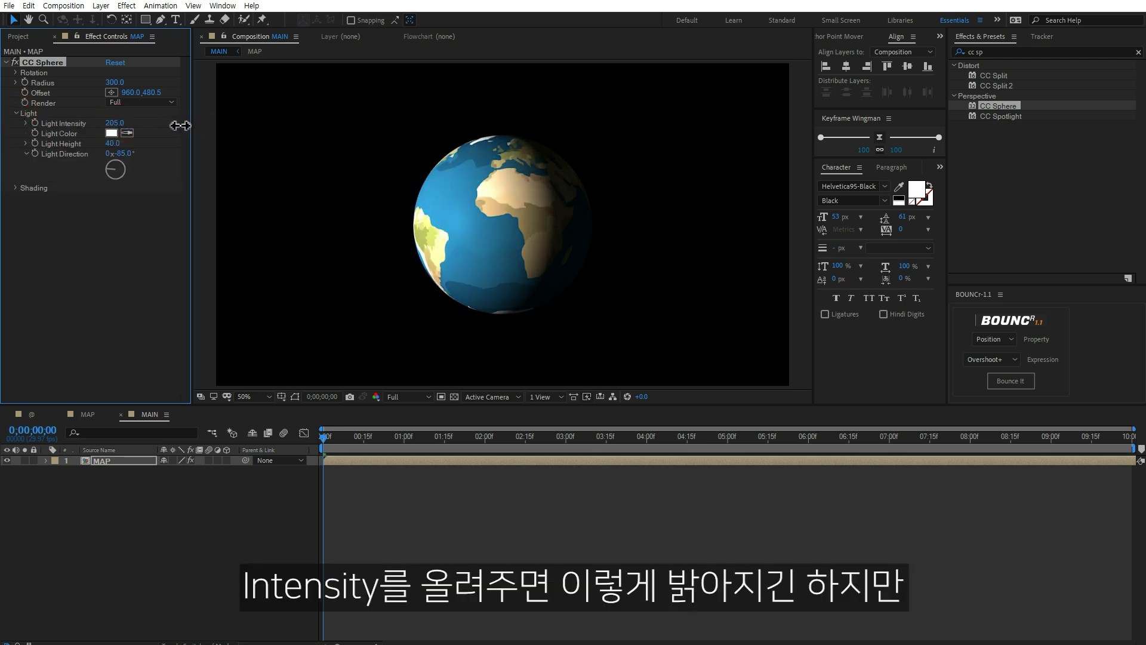
click(116, 248)
click(113, 144)
text(100)
key(Return)
drag(201, 141, 188, 140)
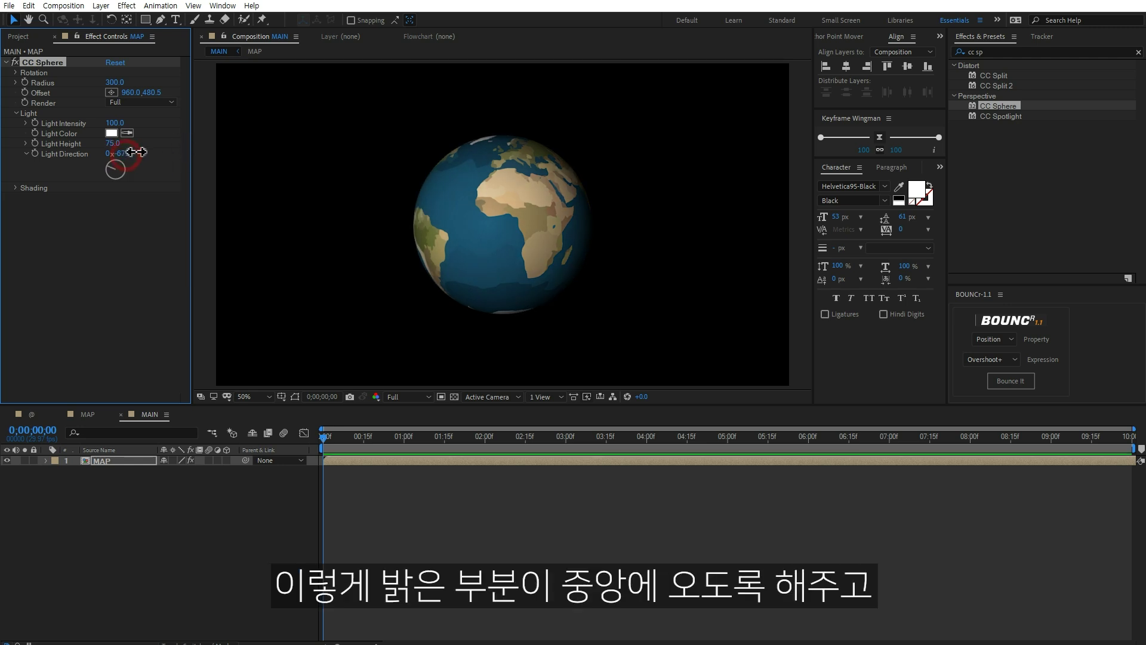
drag(127, 153, 144, 153)
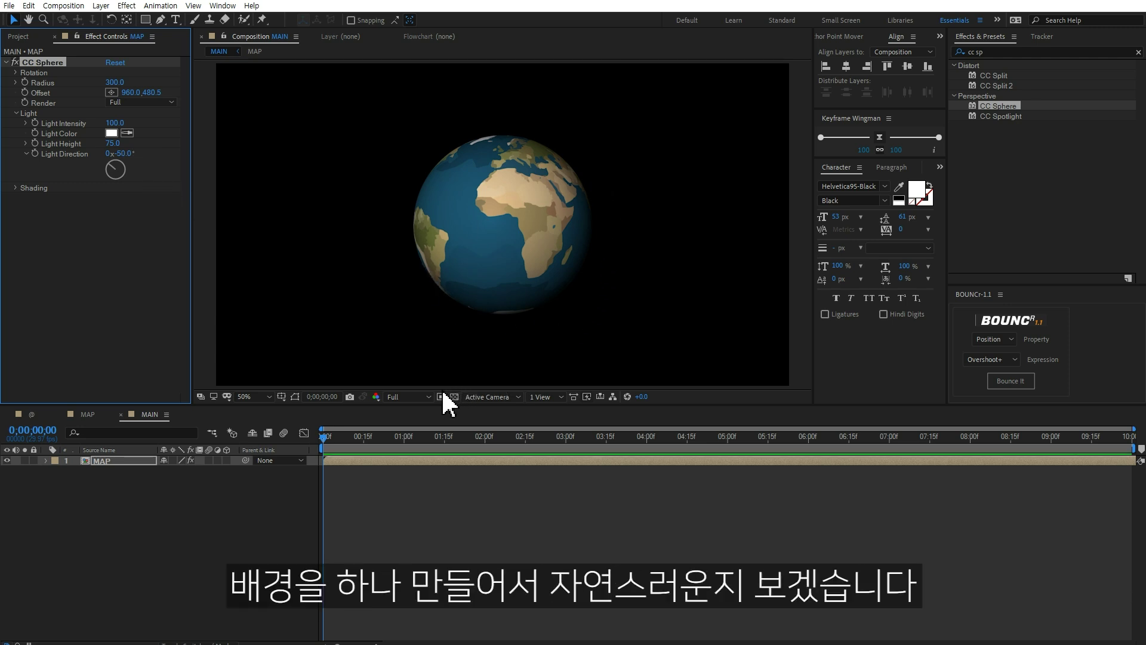
Add a new solid layer and move it beneath the globe as a background.
right_click(173, 510)
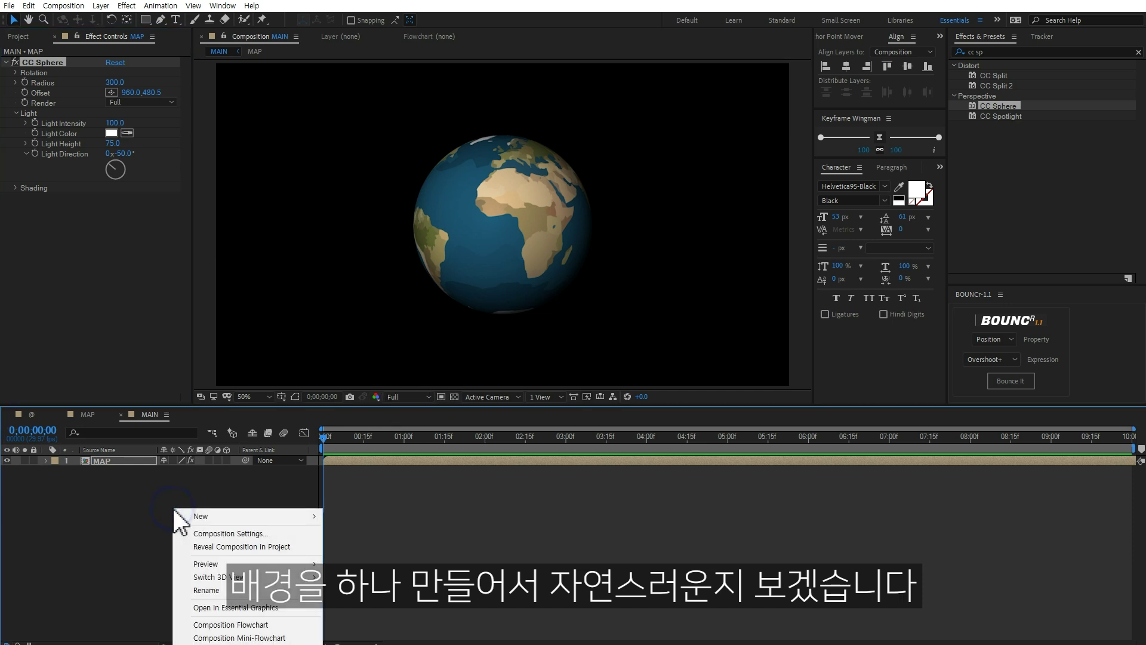
mouse_move(206, 516)
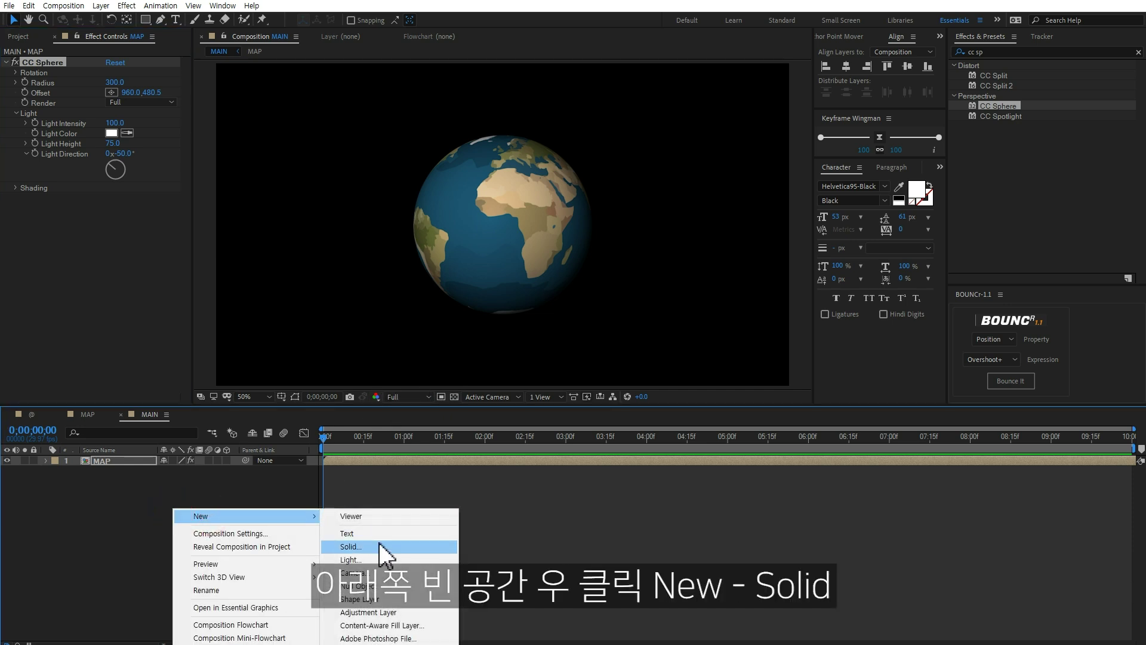
click(379, 547)
click(660, 389)
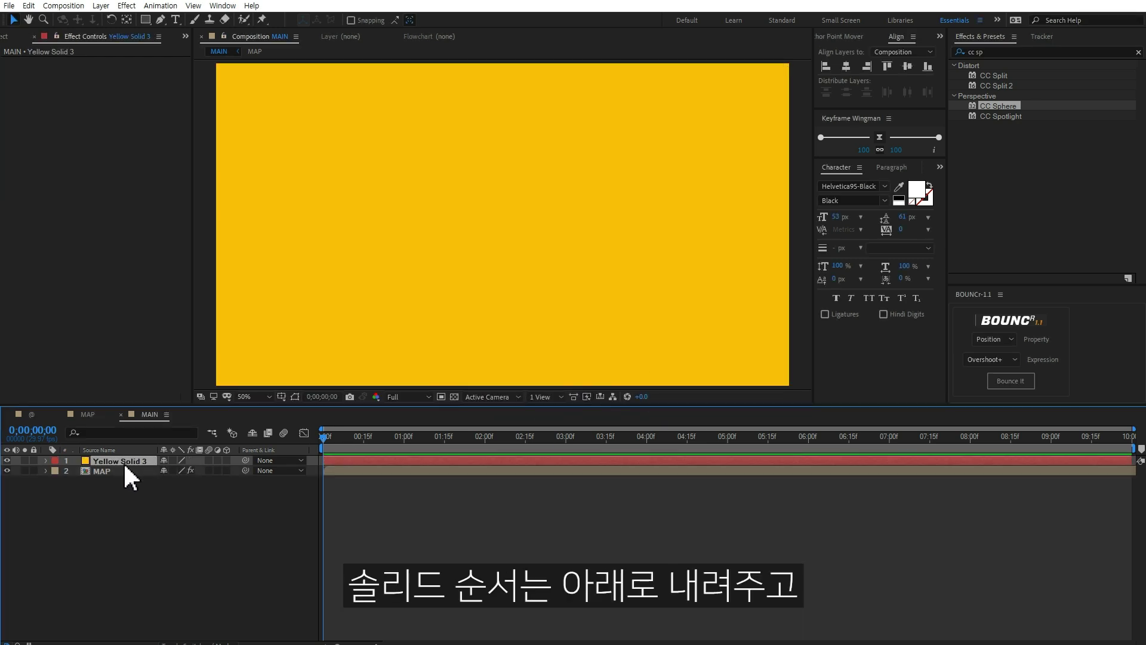
drag(125, 466, 129, 510)
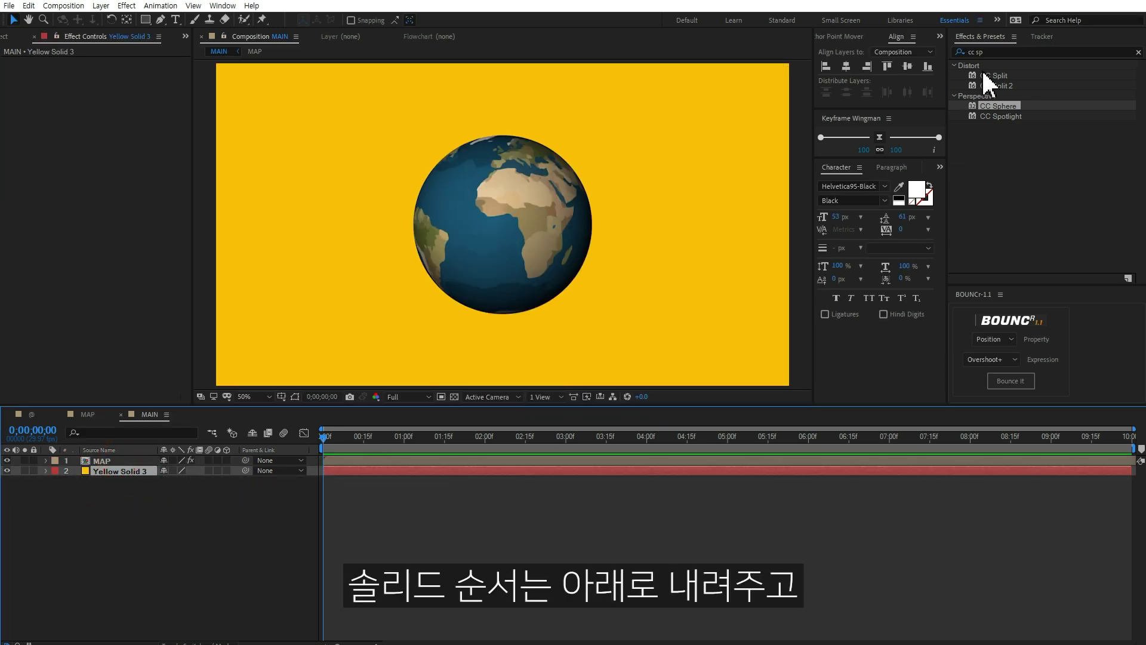
Apply Gradient Ramp to the solid, make it a Radial Ramp and swap its colours.
click(1015, 52)
text(ramp)
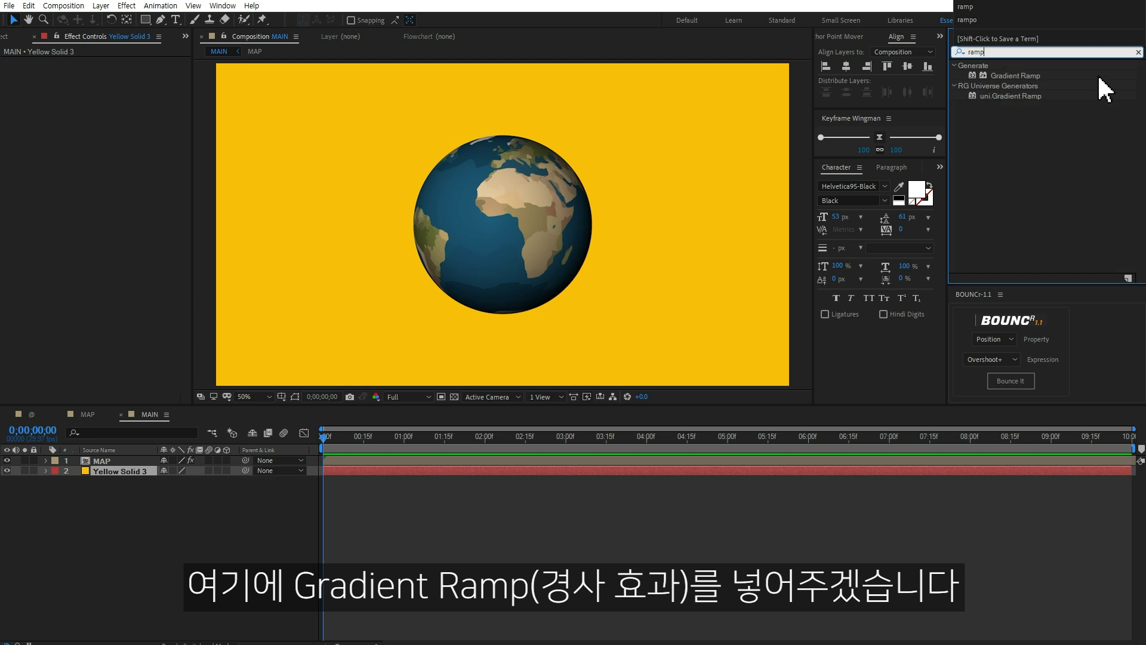
double_click(1014, 75)
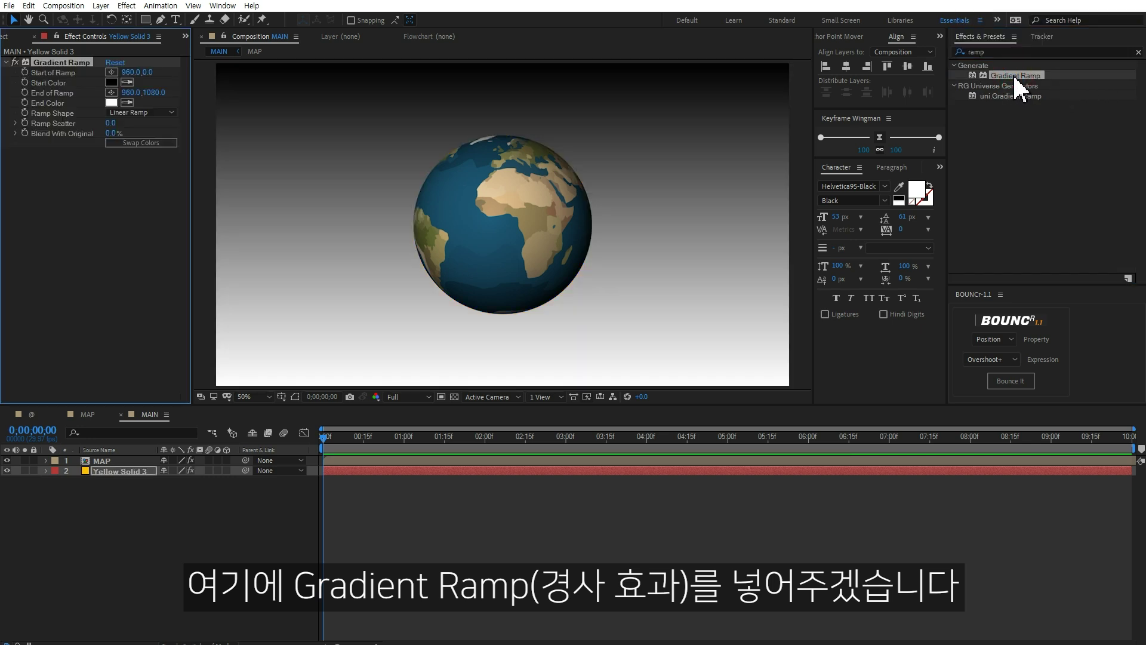
click(149, 112)
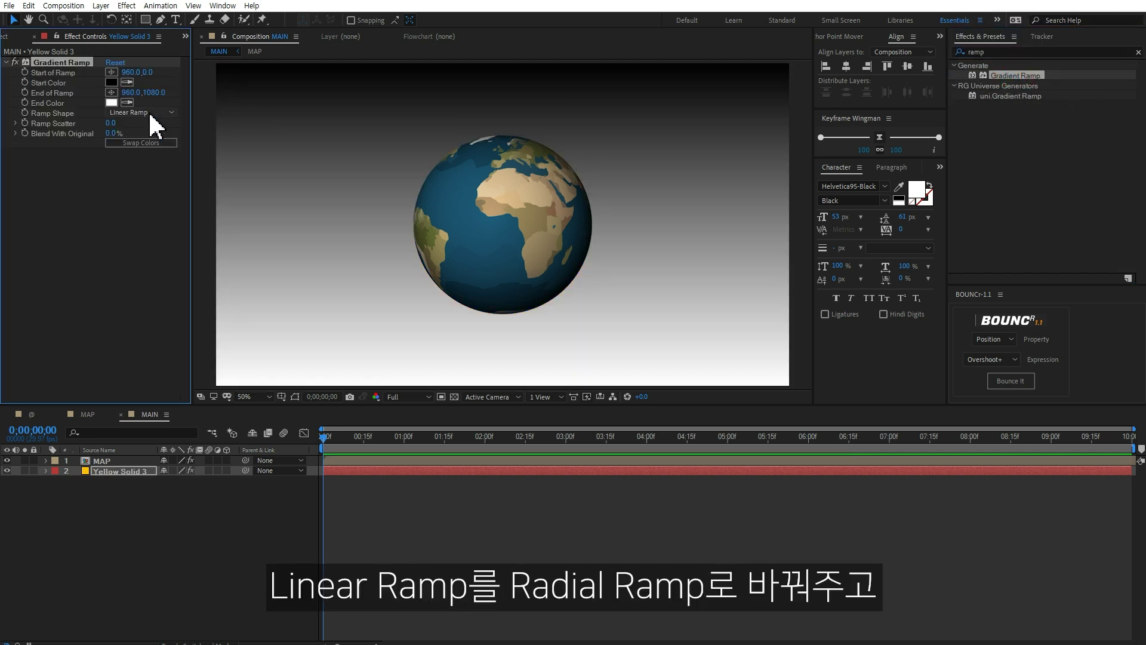
click(142, 136)
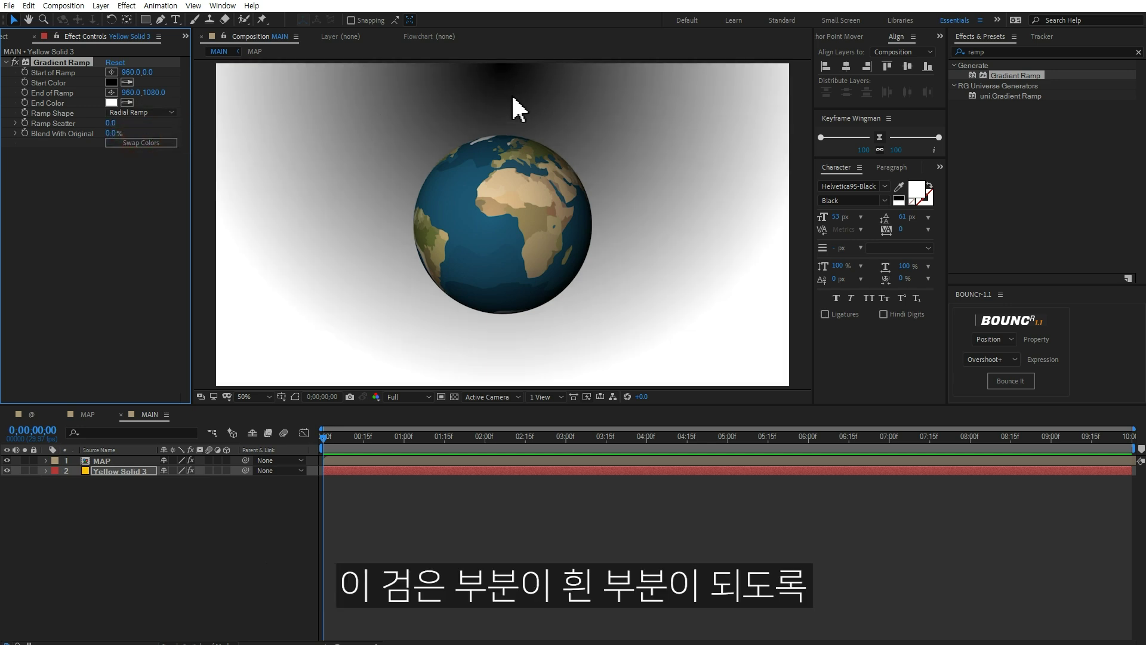
click(127, 144)
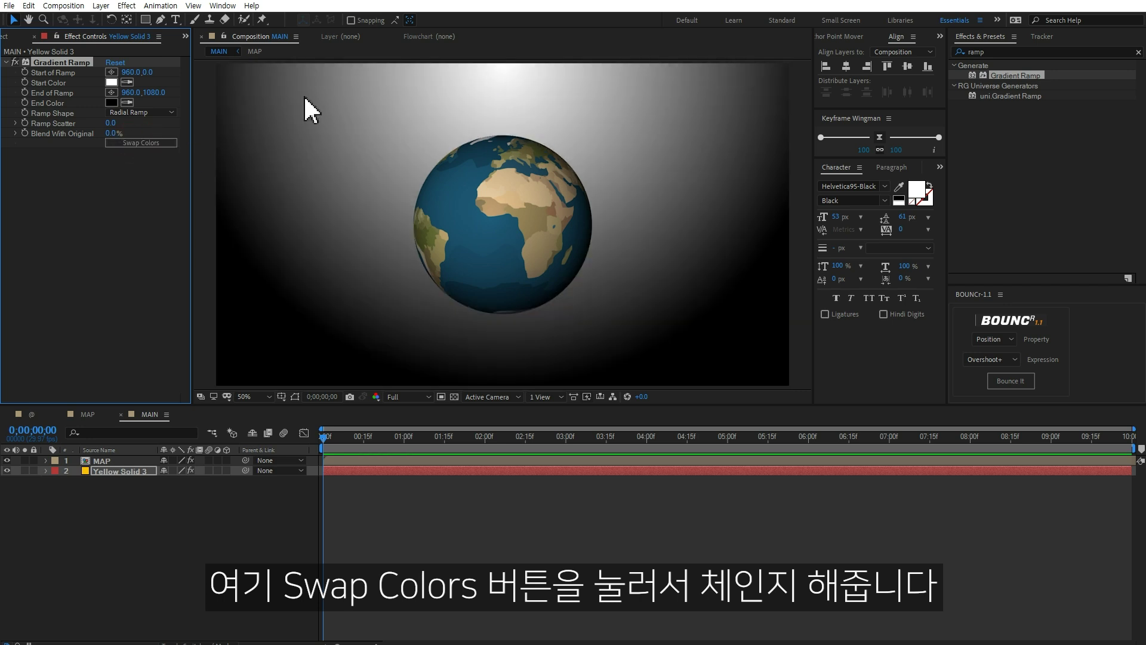
Set the gradient's Start Color to dark navy 2C3664.
click(113, 84)
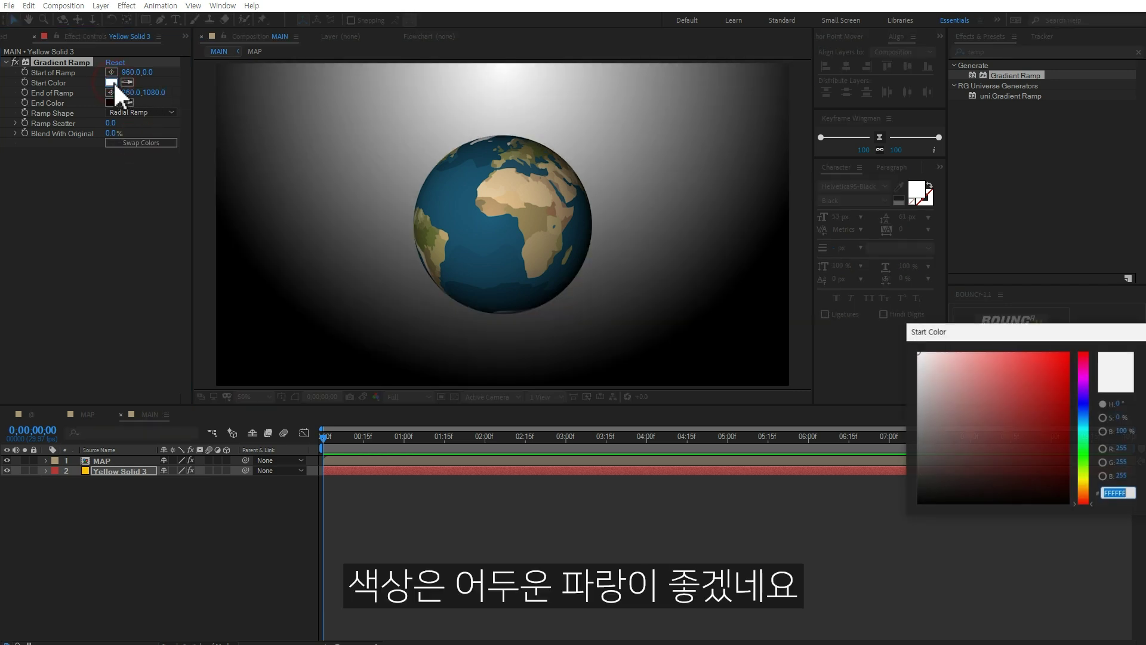
drag(1057, 328, 749, 208)
drag(781, 262, 781, 284)
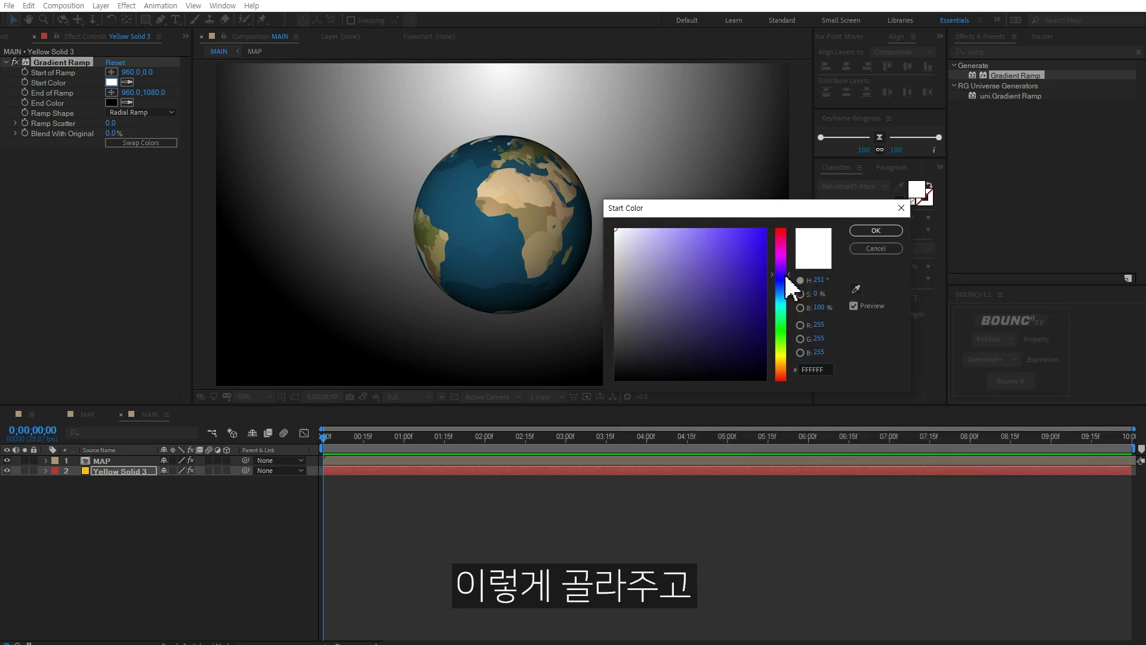
click(701, 320)
click(878, 231)
Move the ramp's start behind the globe and its end outward to widen the navy glow.
drag(147, 73, 377, 111)
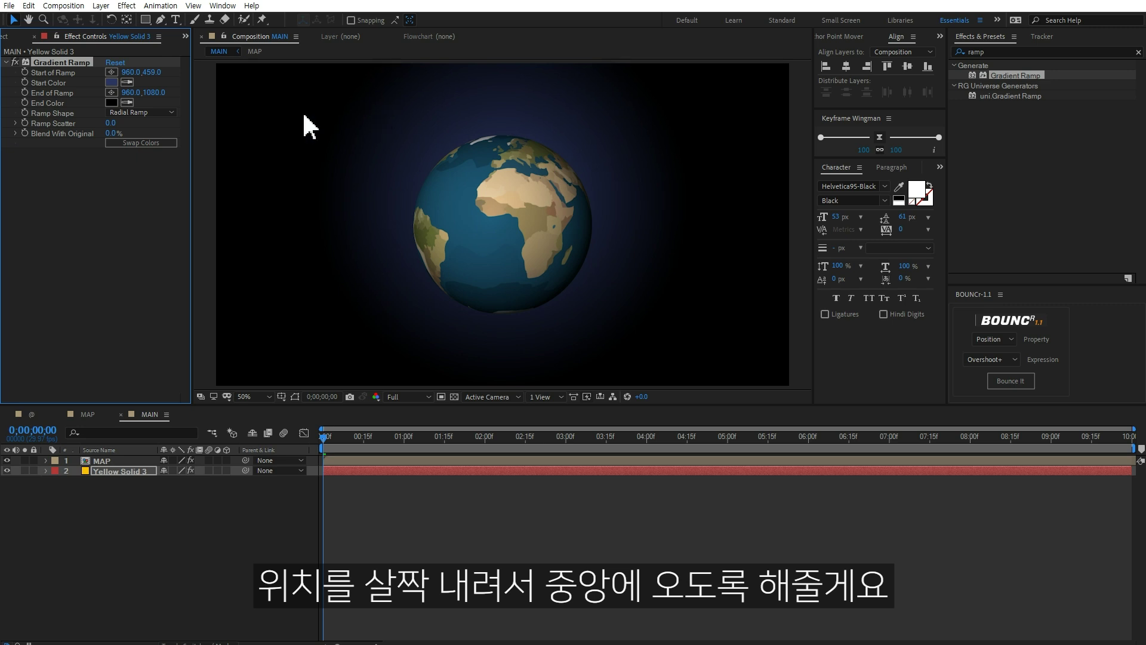
drag(154, 92, 361, 104)
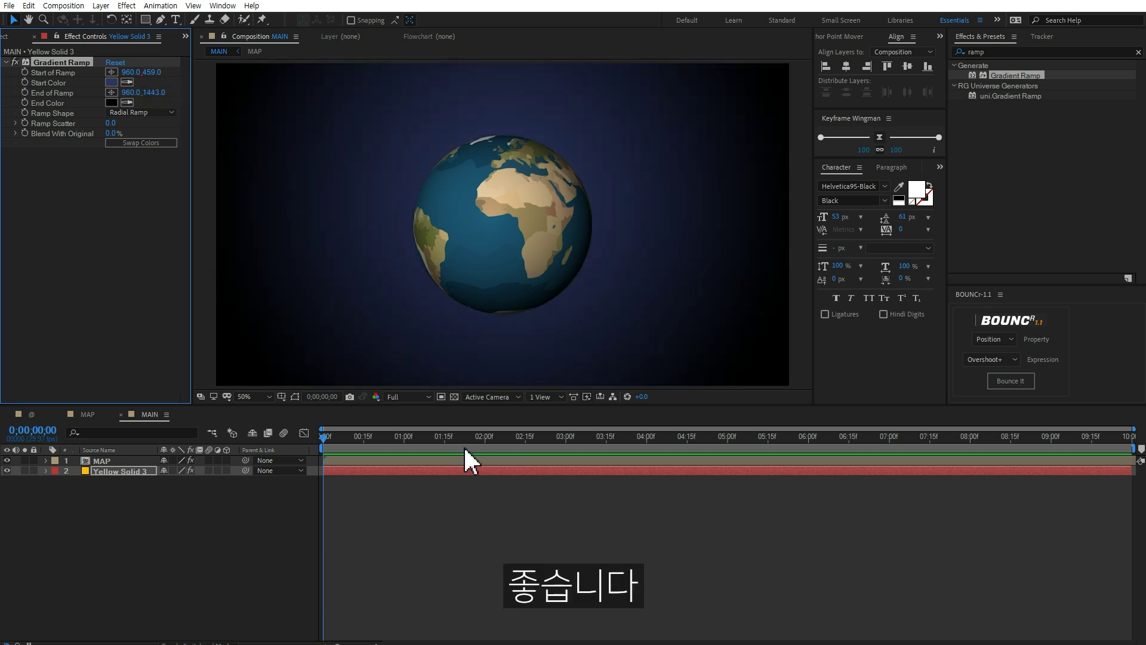
click(244, 529)
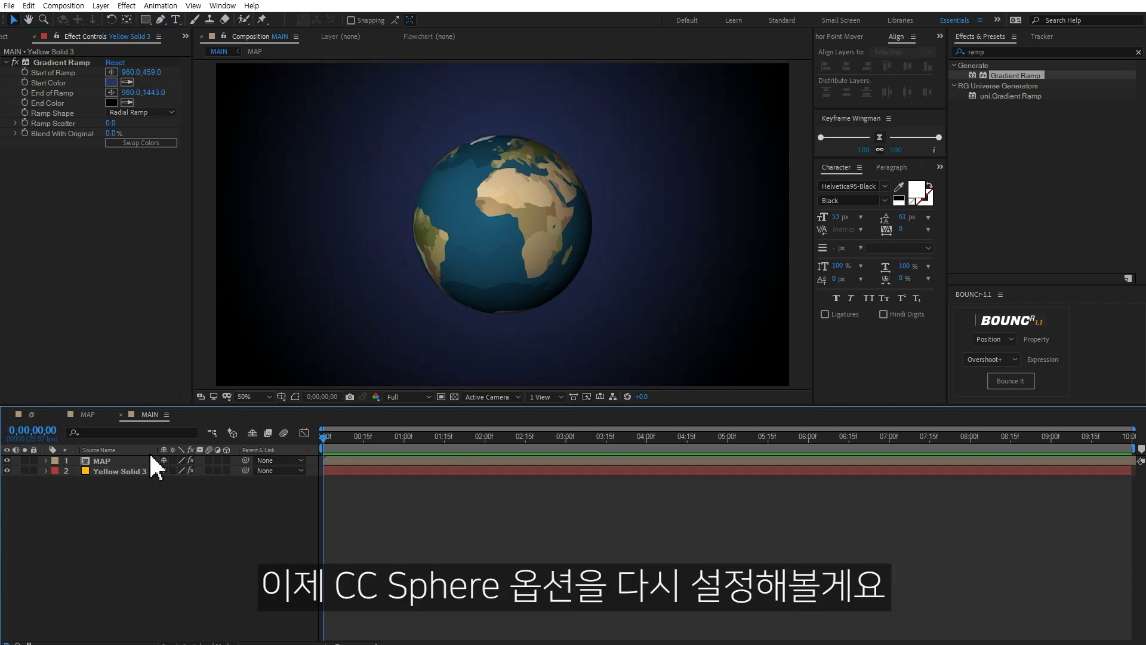
On the MAP layer, set CC Sphere Ambient to 77 and Light Intensity to 44.
click(107, 460)
click(14, 187)
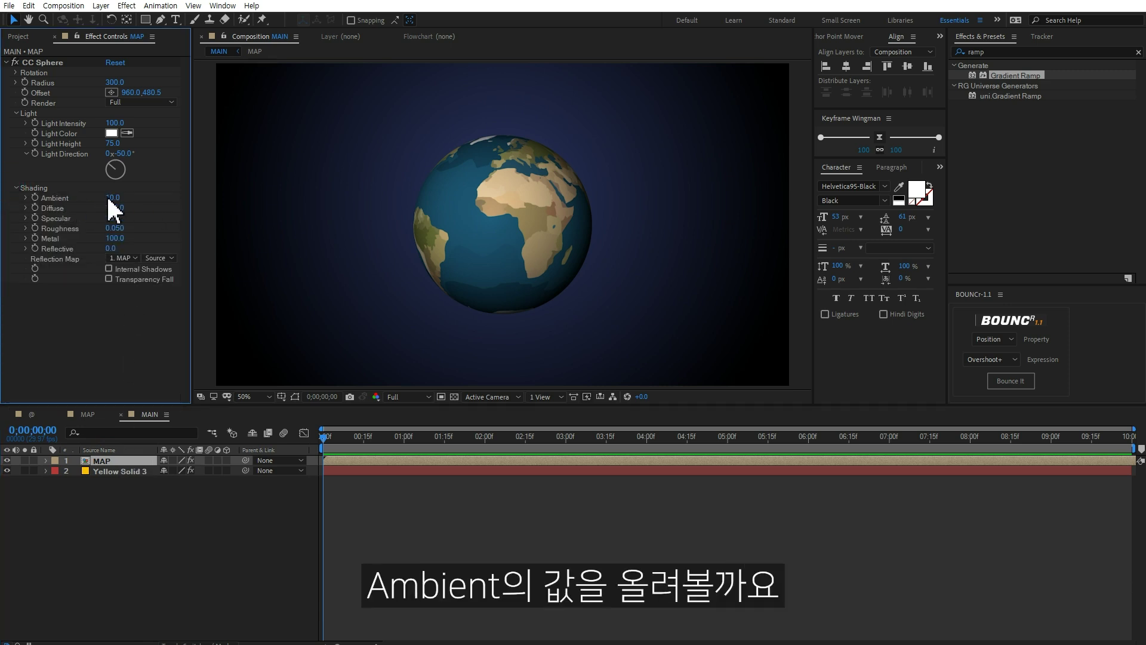
drag(115, 197, 152, 194)
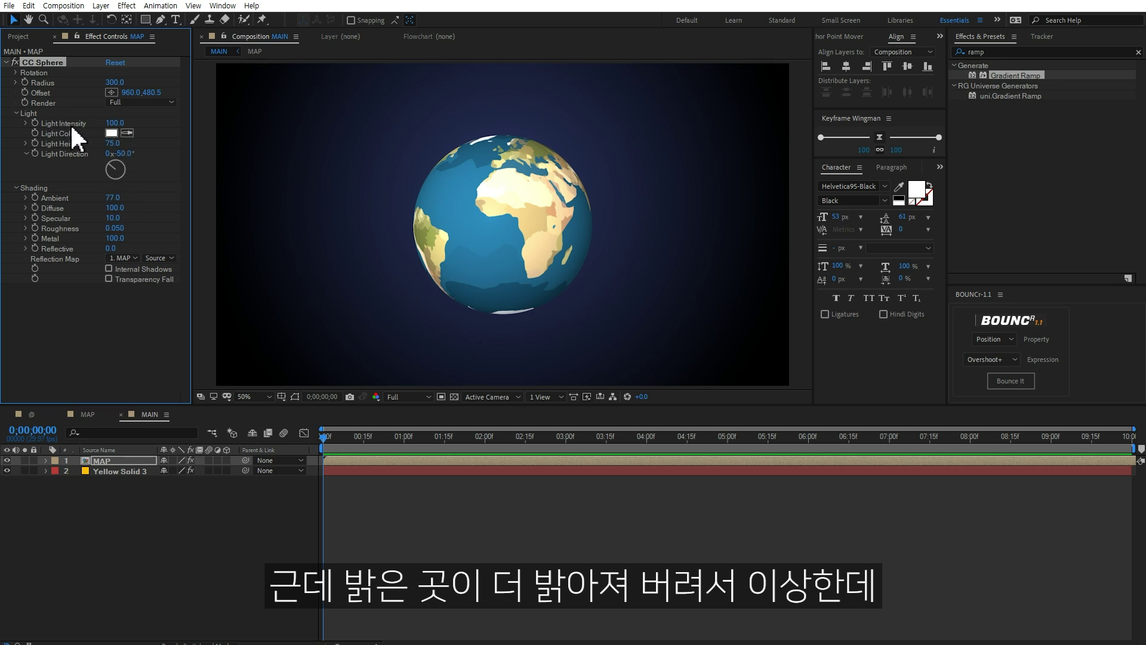
drag(115, 123, 97, 123)
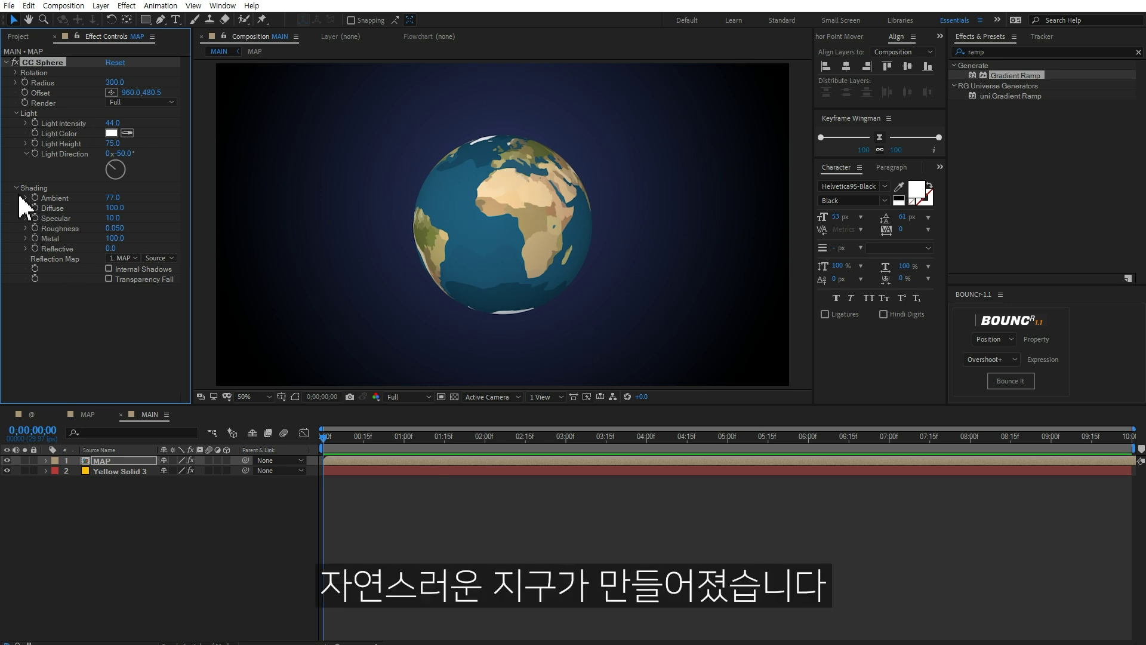
click(15, 187)
click(15, 113)
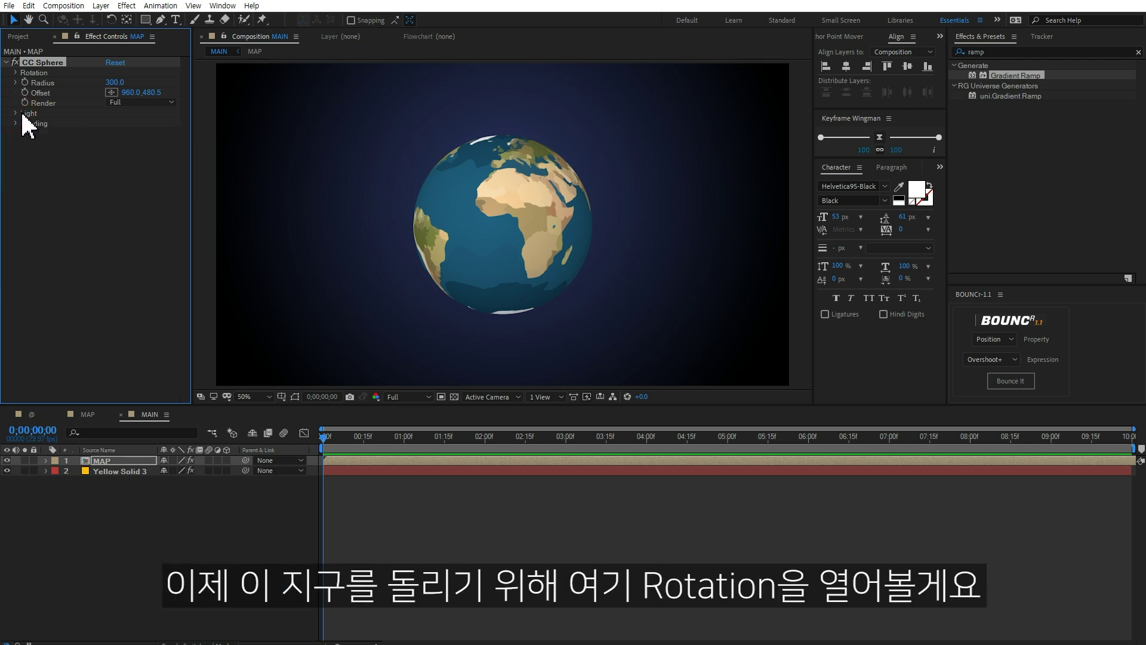
Expand CC Sphere Rotation, preview a Rotation Y spin, then reset Rotation Y to 0°.
click(15, 72)
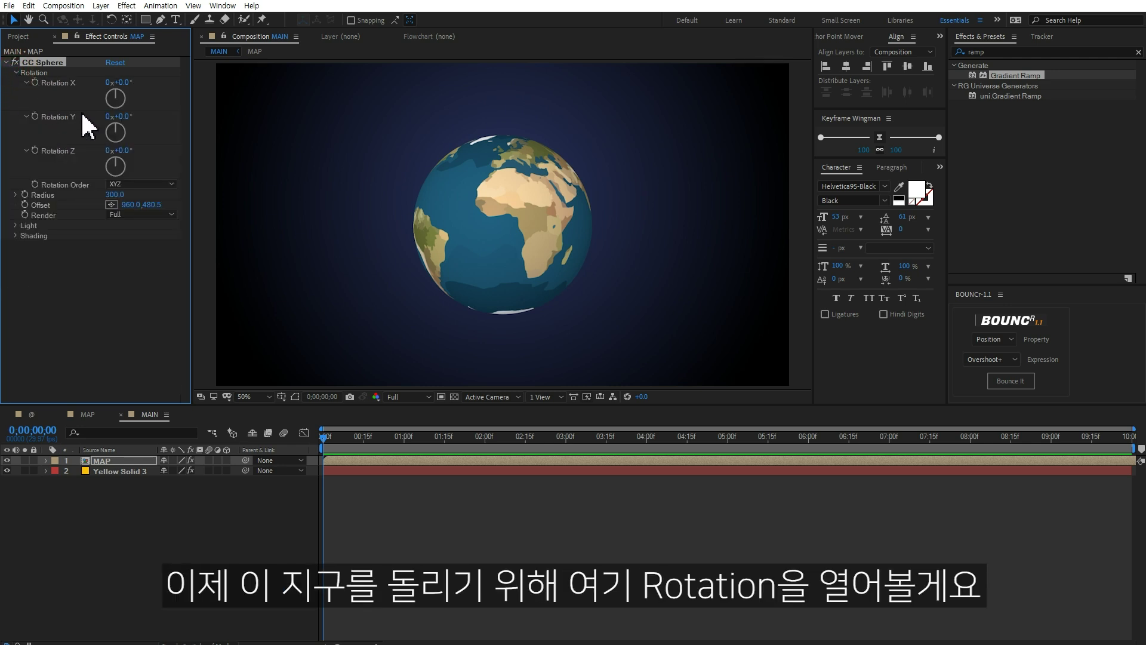
mouse_move(119, 117)
mouse_down()
mouse_move(227, 115)
mouse_move(193, 130)
mouse_move(205, 132)
mouse_up()
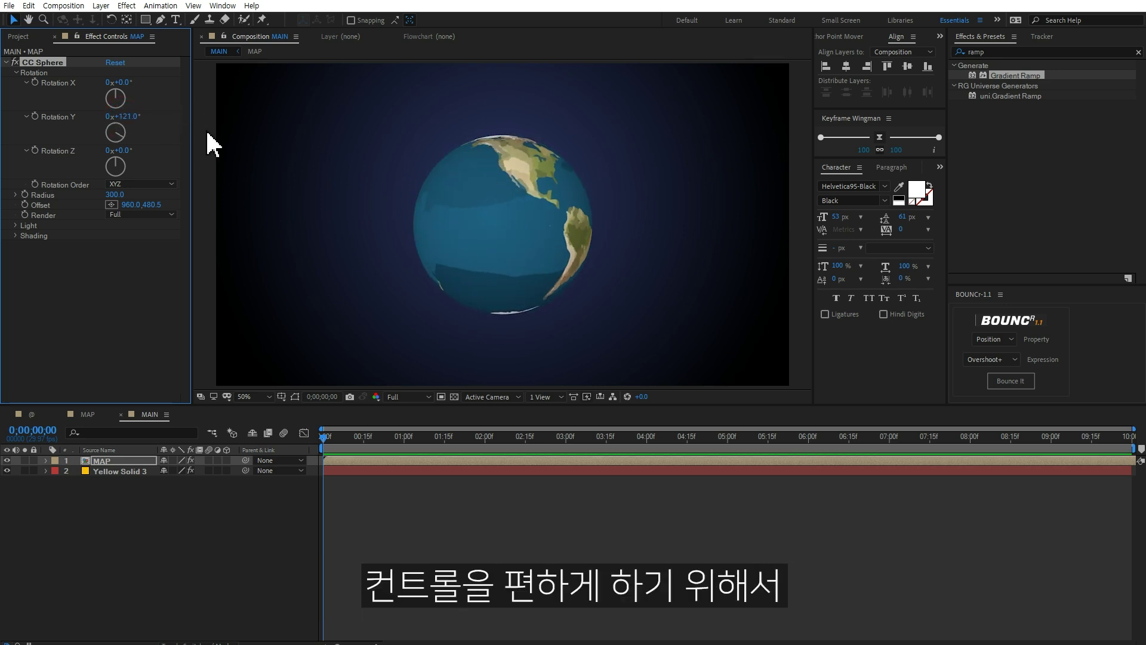
click(131, 116)
text(0)
click(140, 303)
Add a new Null Object layer to the MAIN composition.
right_click(130, 514)
click(231, 384)
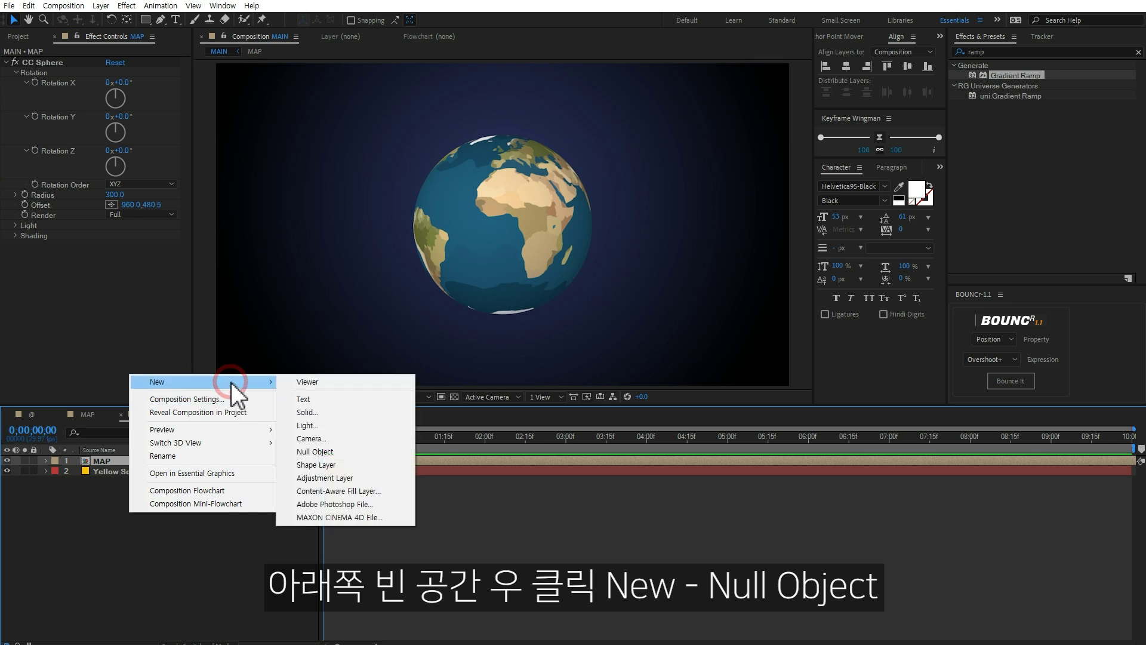
click(406, 452)
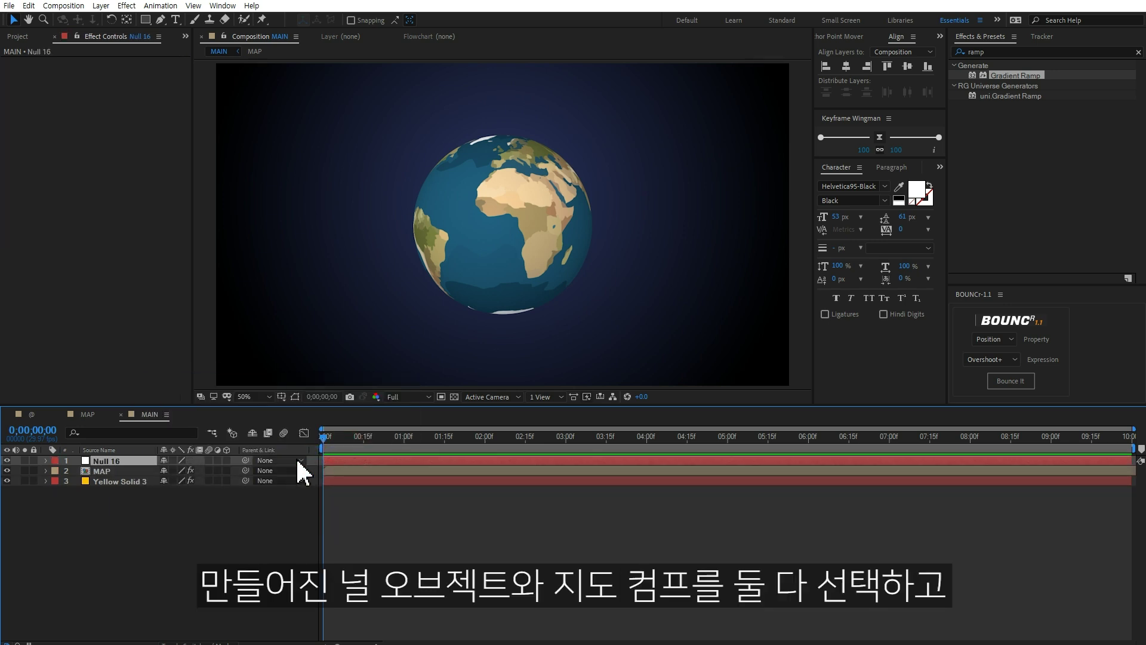
Give Null 16 and the MAP layer an orange label.
shift+click(107, 470)
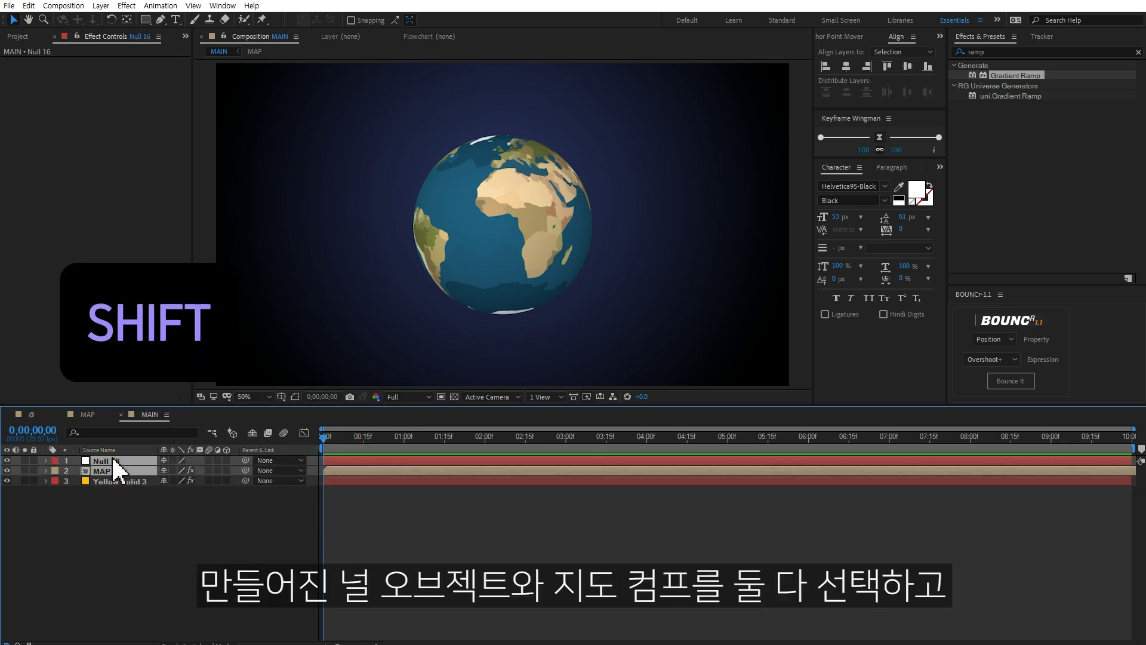
click(55, 470)
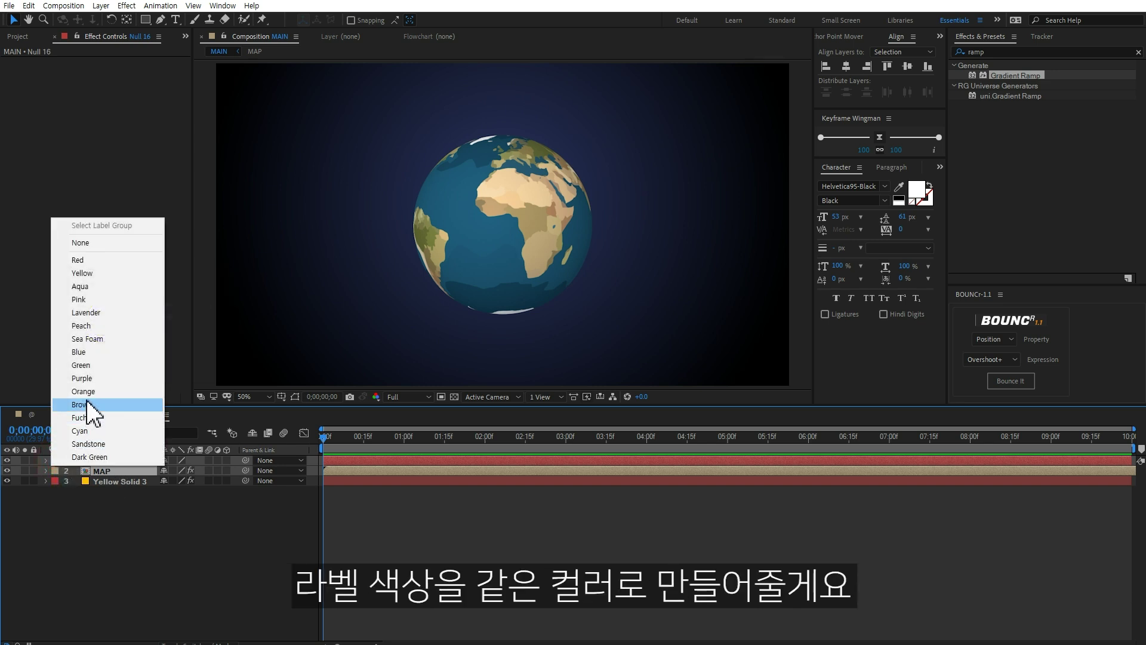
click(84, 391)
click(173, 515)
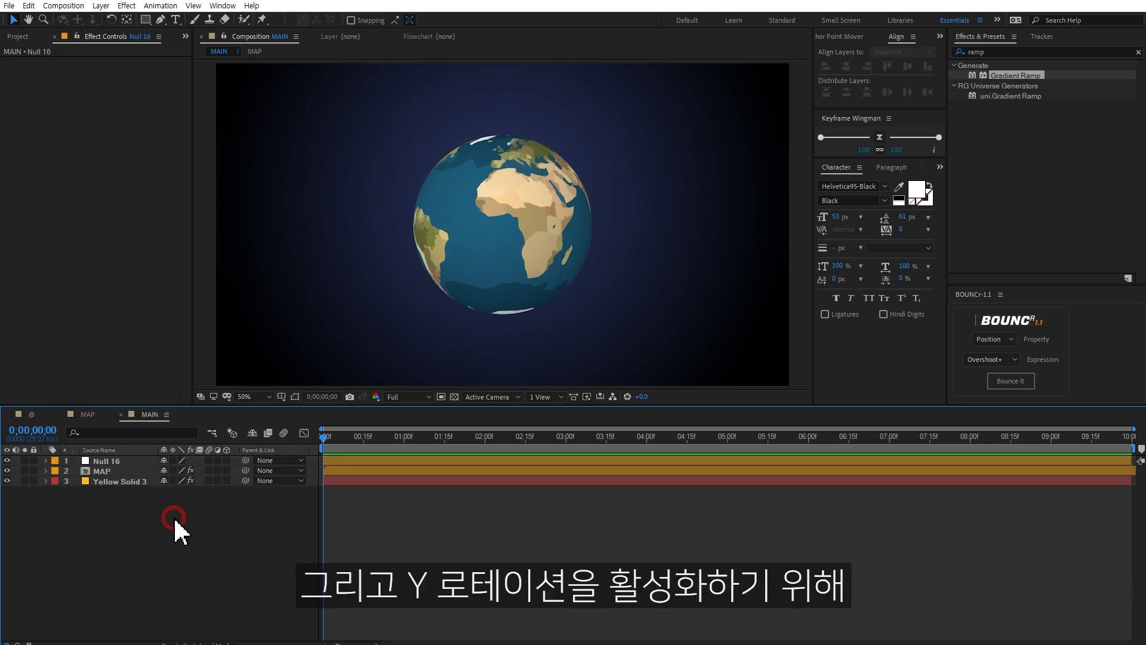
Make Null 16 a 3D layer and show its rotation properties.
click(225, 460)
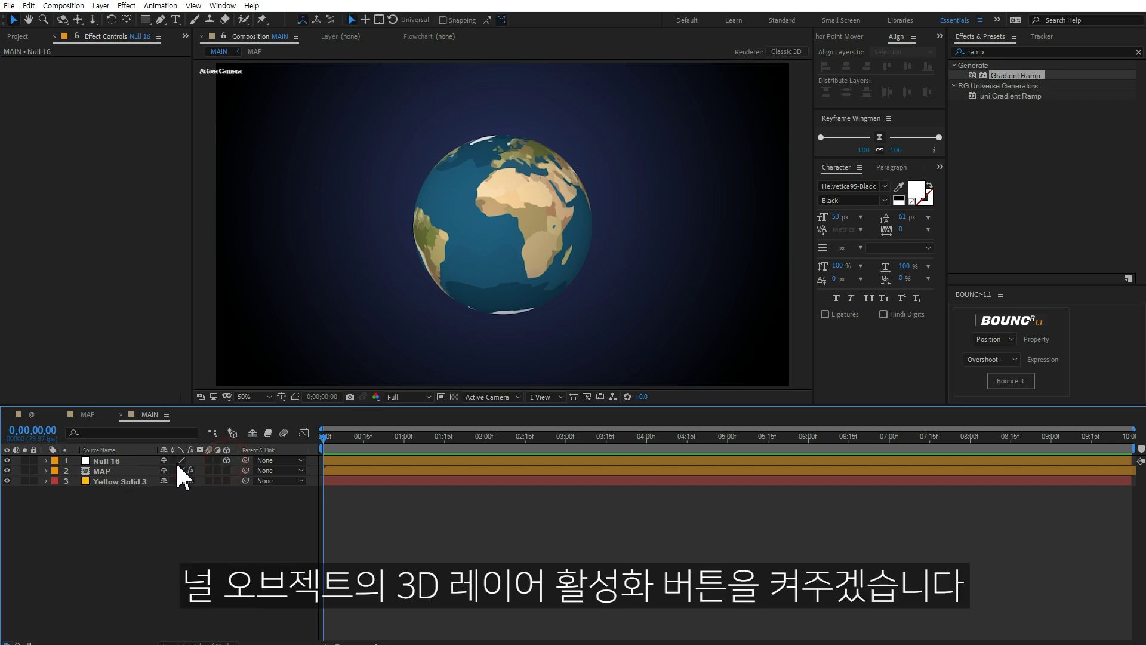
click(113, 468)
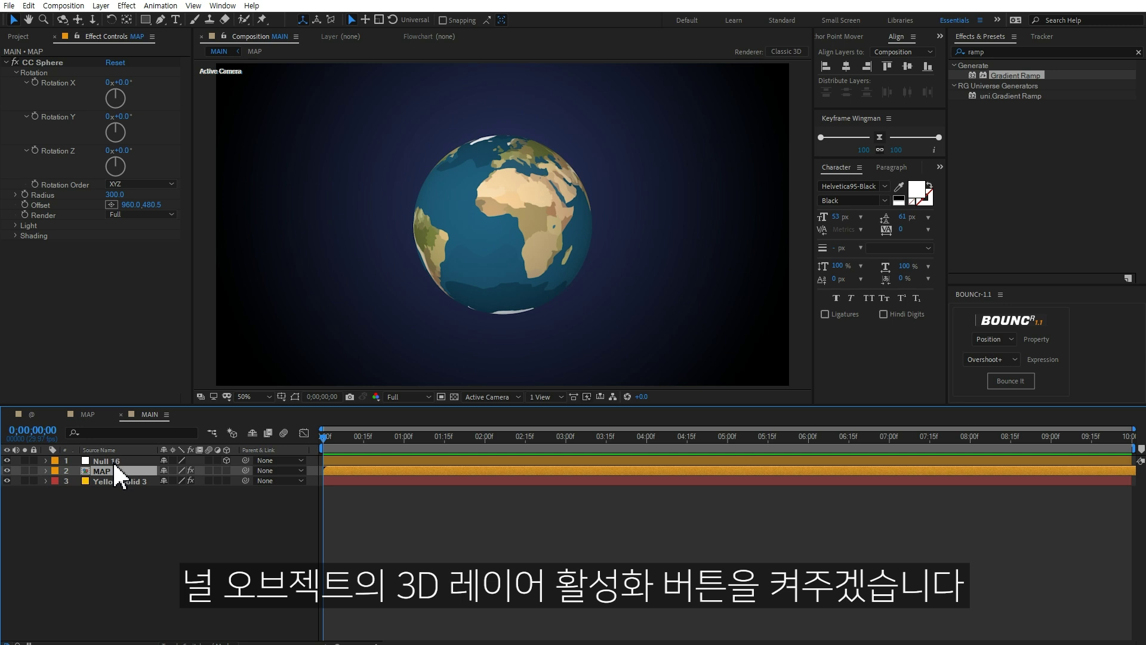
click(112, 460)
key(r)
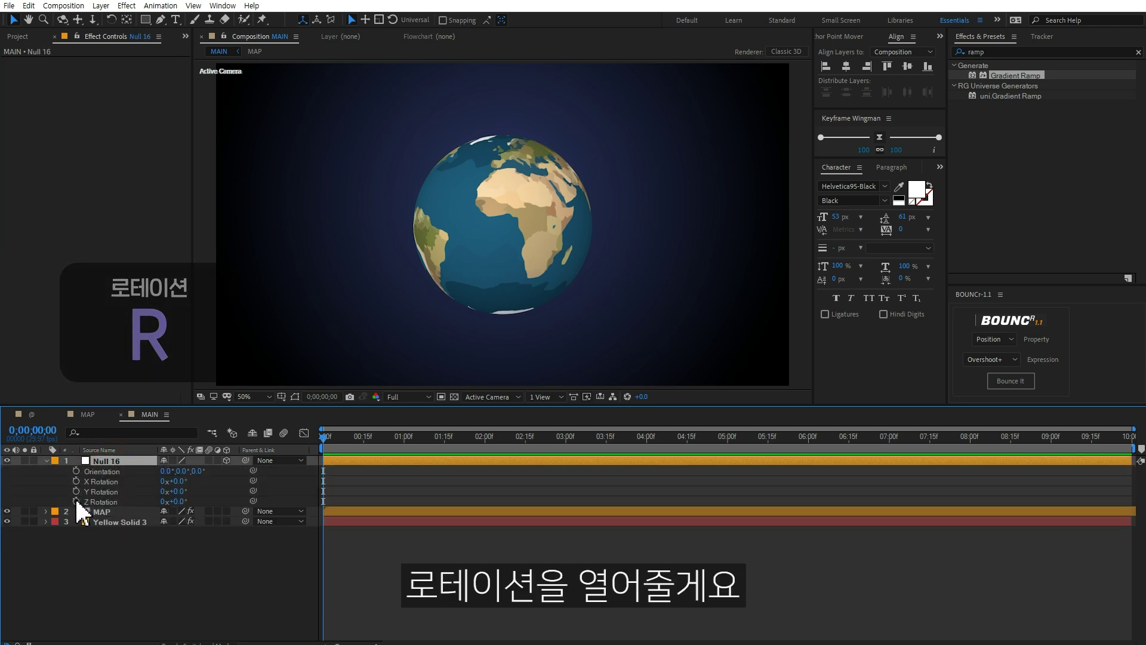
Pick-whip MAP's CC Sphere Rotation Y expression to Null 16's Y Rotation, testing at 37°.
click(103, 511)
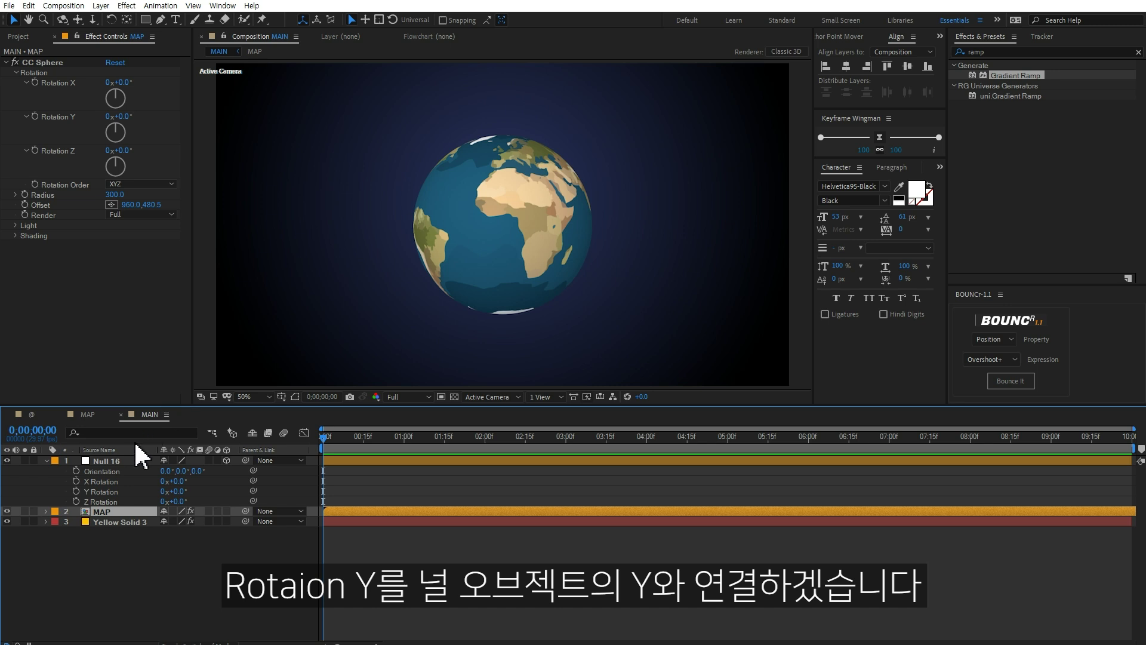
alt+click(34, 117)
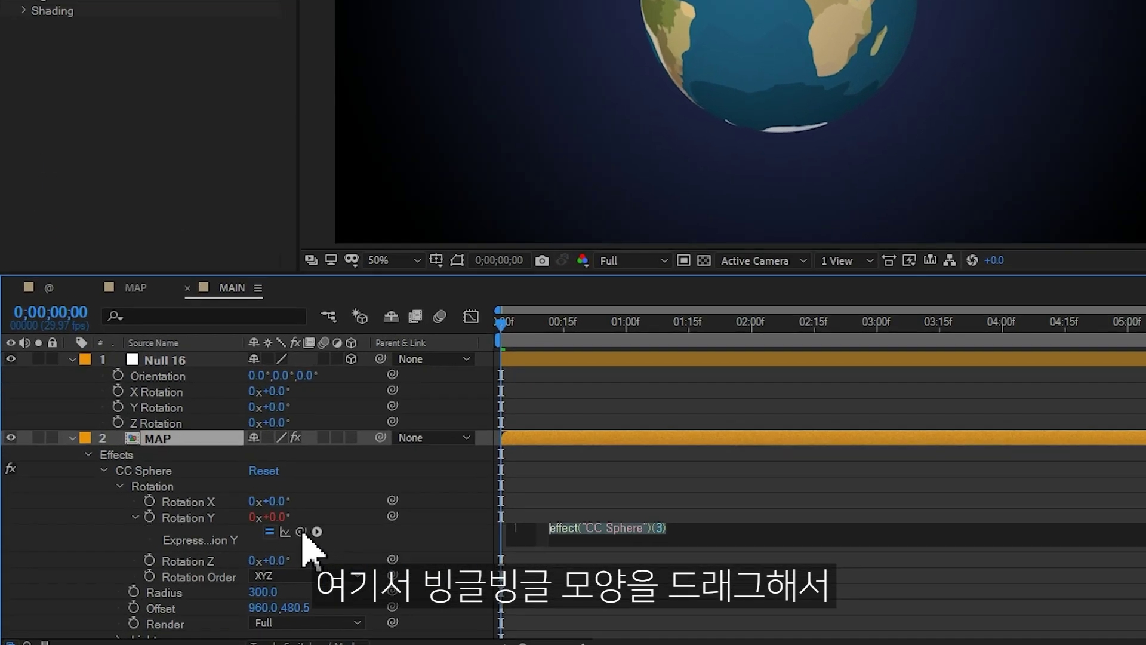
drag(301, 532, 165, 415)
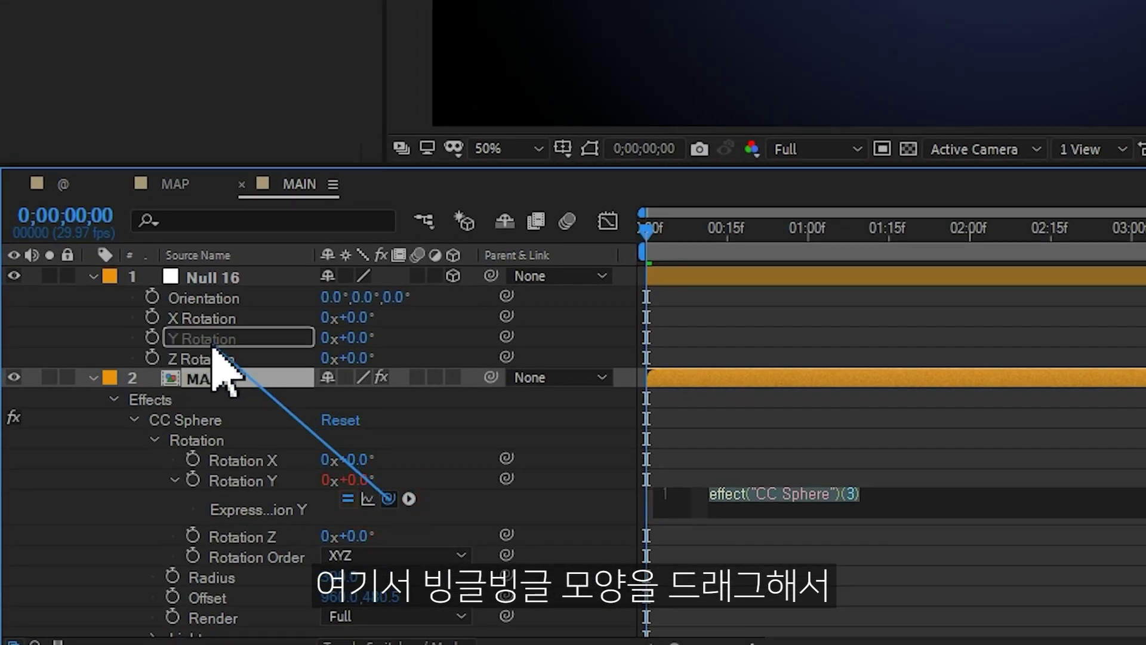
drag(213, 353, 213, 352)
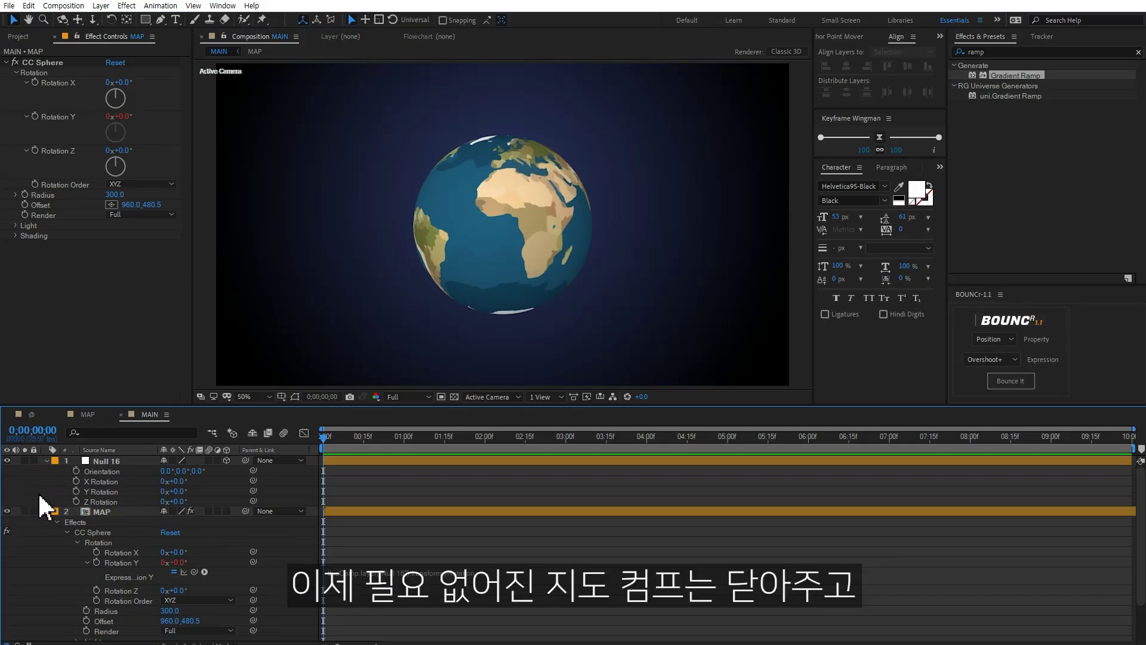
click(46, 511)
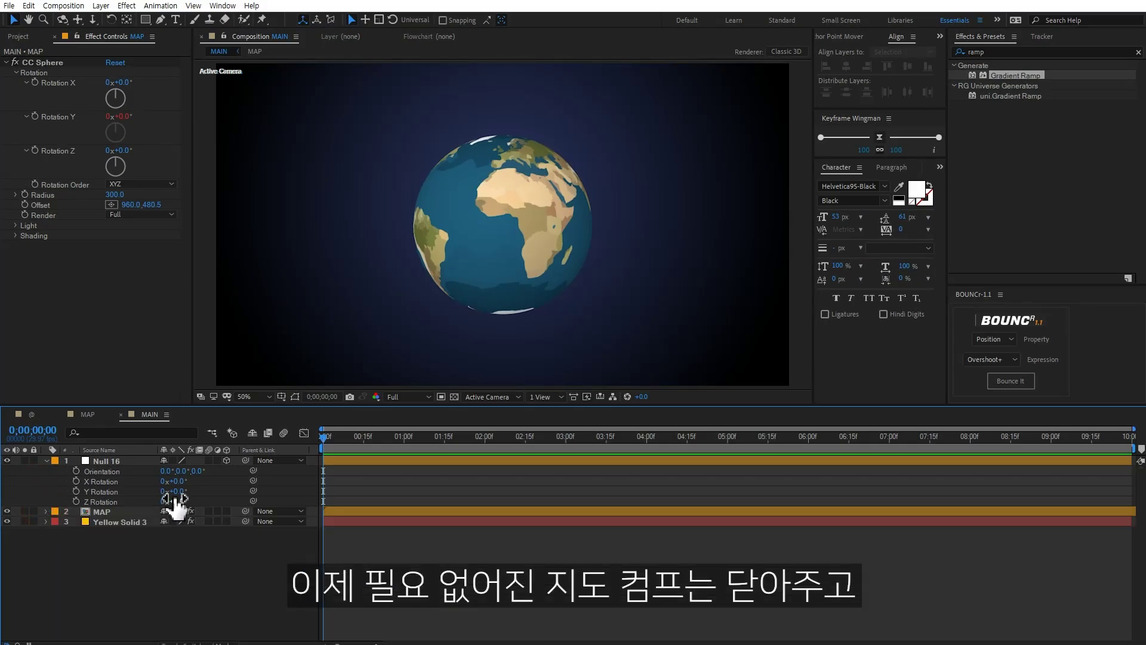
mouse_move(173, 493)
mouse_down()
mouse_move(246, 493)
mouse_move(233, 525)
mouse_up()
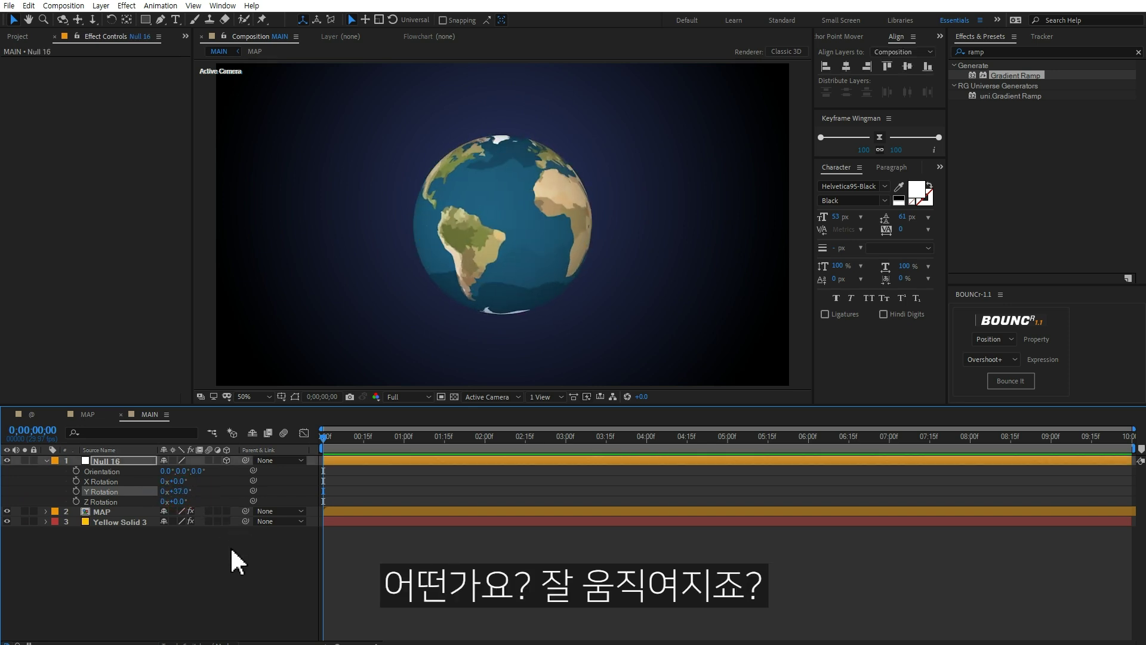
Keyframe Null 16's Y Rotation at 0° on frame 0 and -90° at 1;10.
key(ctrl+z)
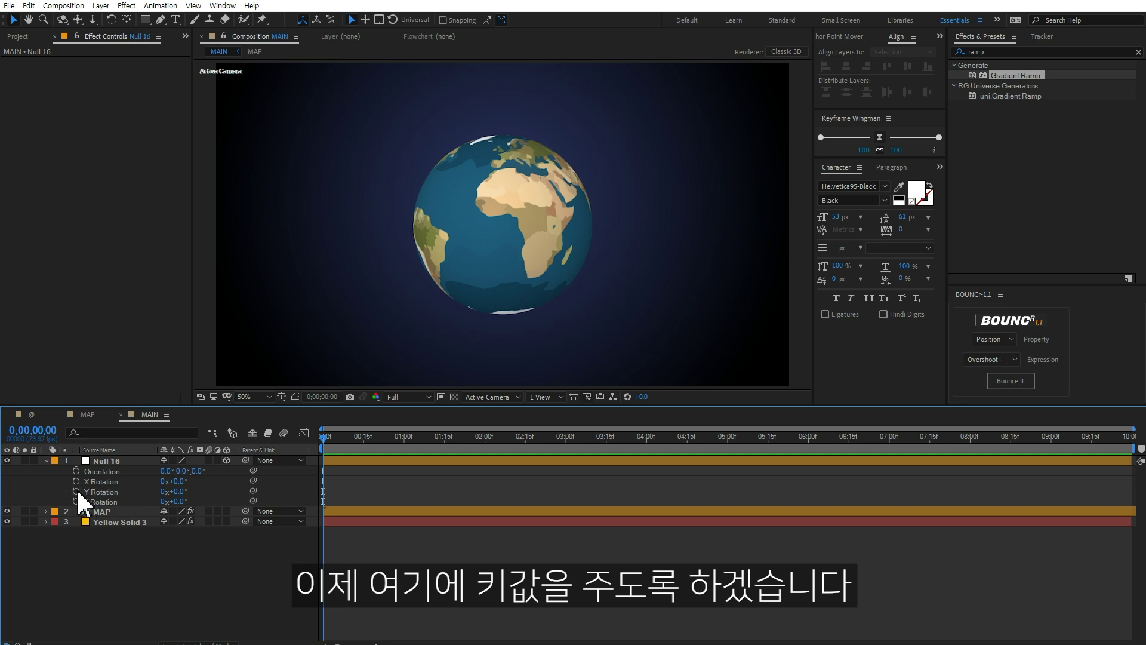
click(76, 491)
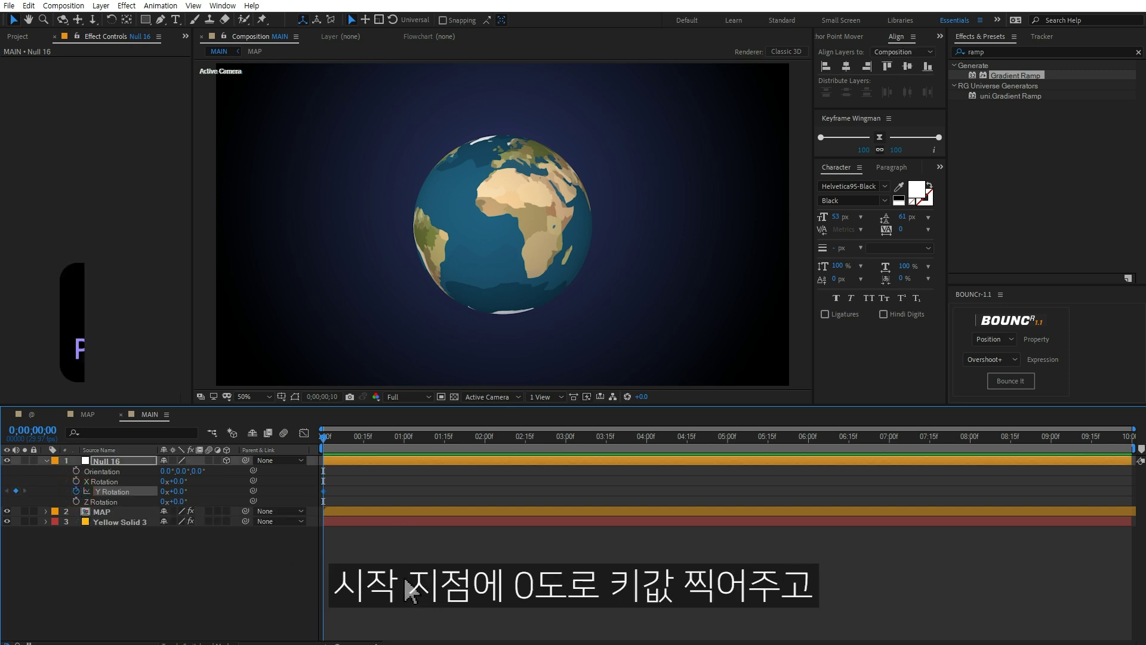
key(shift+Page_Down)
key(shift+Page_Down)
key(shift+Page_Down)
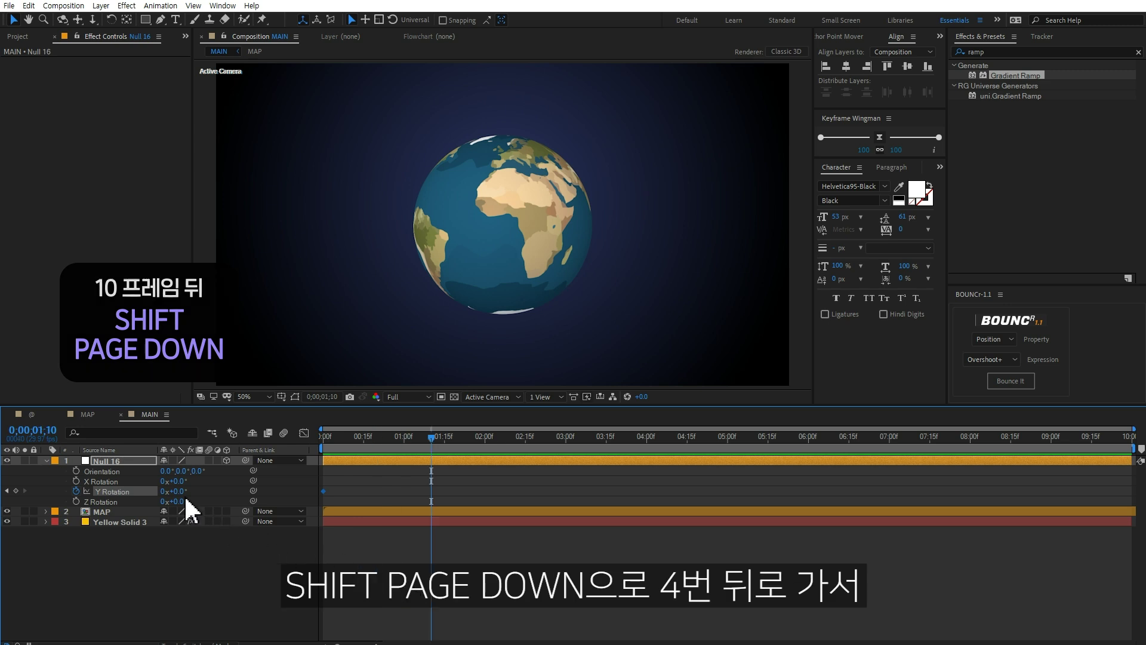
drag(173, 491, 126, 490)
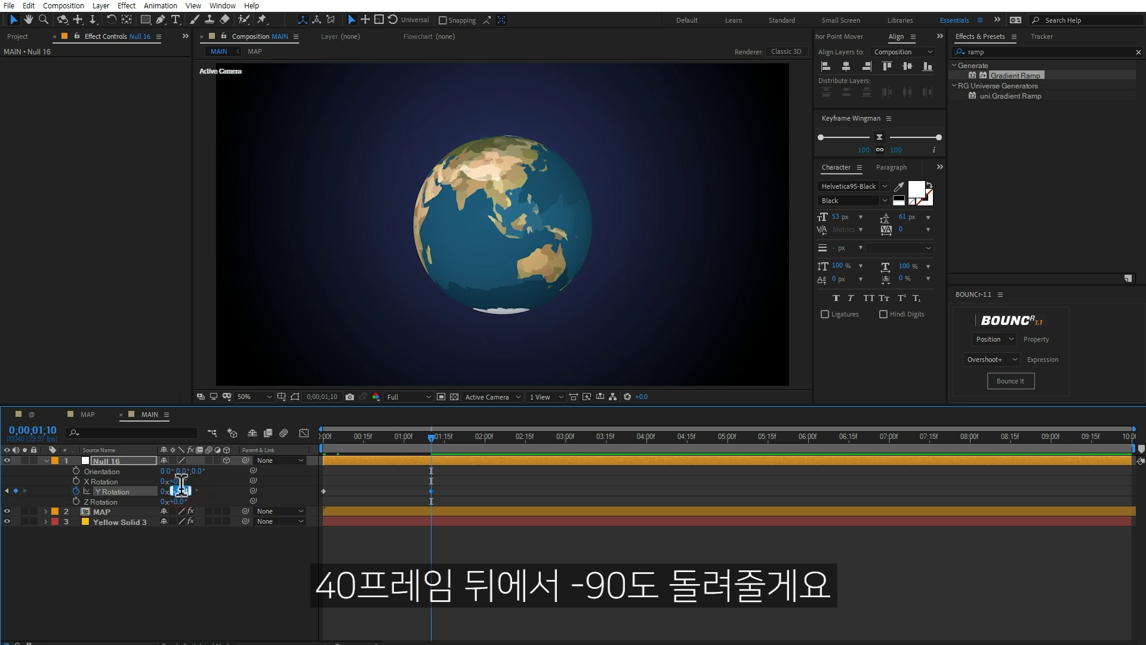
text(-90)
key(Return)
drag(341, 435, 414, 441)
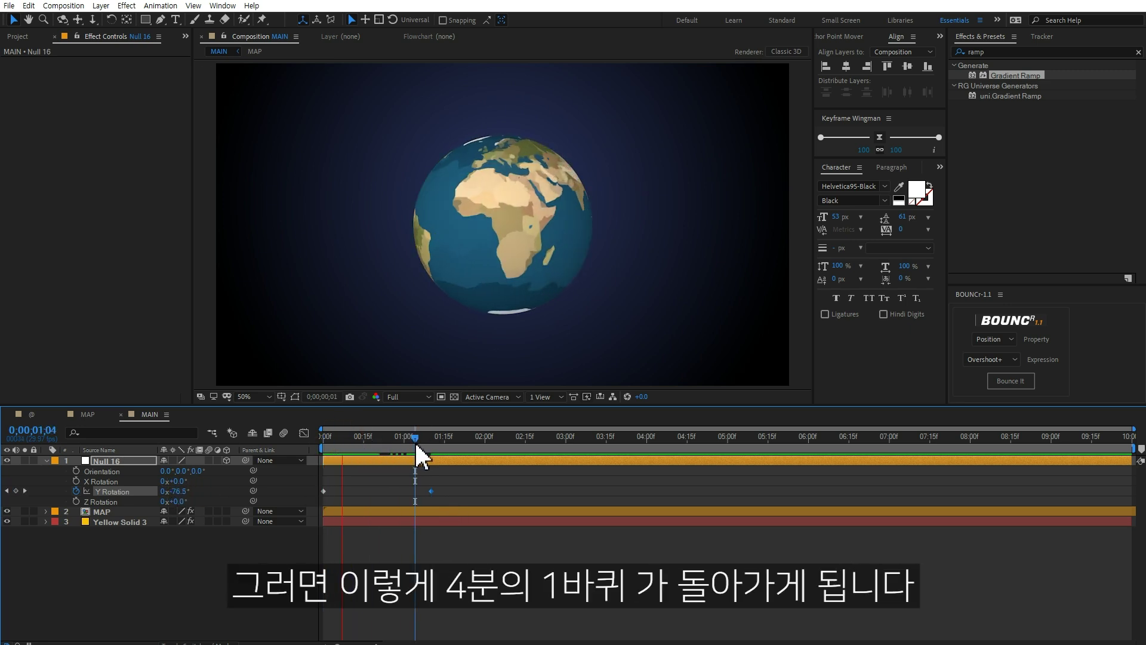
drag(395, 442, 429, 441)
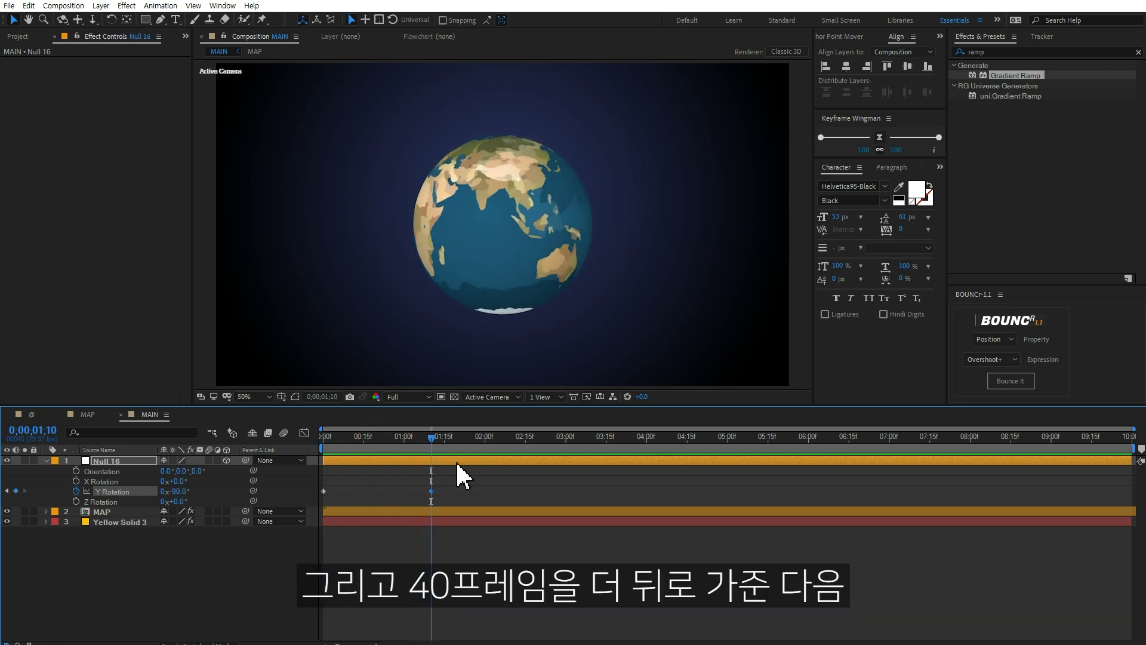
Add a -180° Y Rotation keyframe at 2;20, then return to the start and select all keyframes.
key(shift+Page_Down)
key(shift+Page_Down)
key(shift+Page_Down)
key(shift+Page_Down)
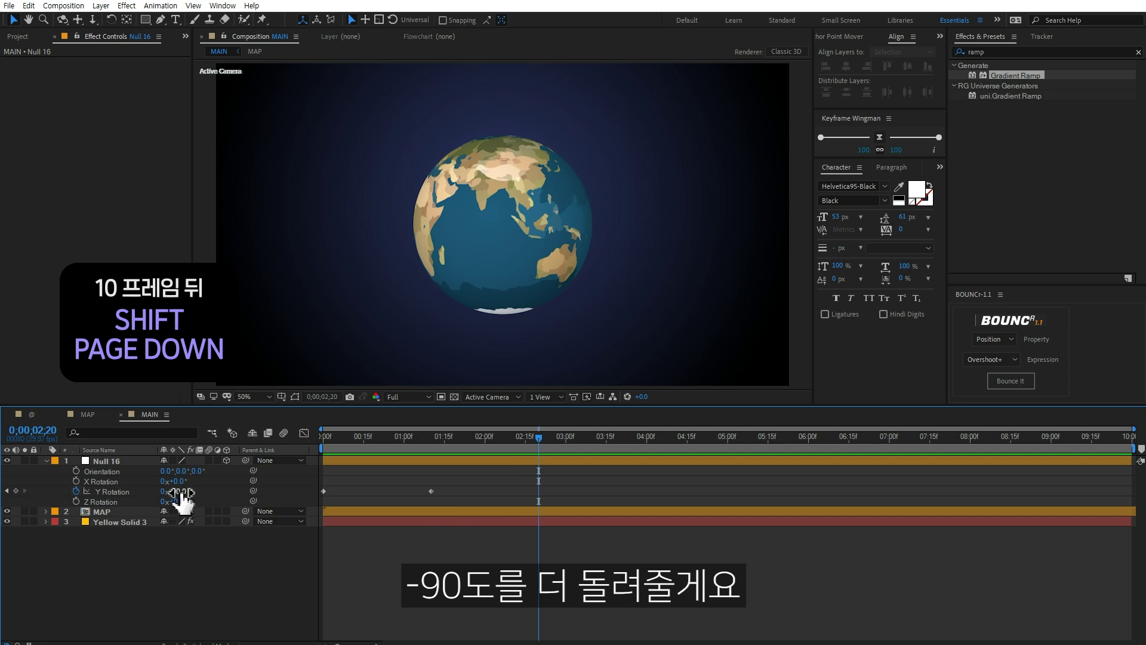
click(179, 491)
text(-180)
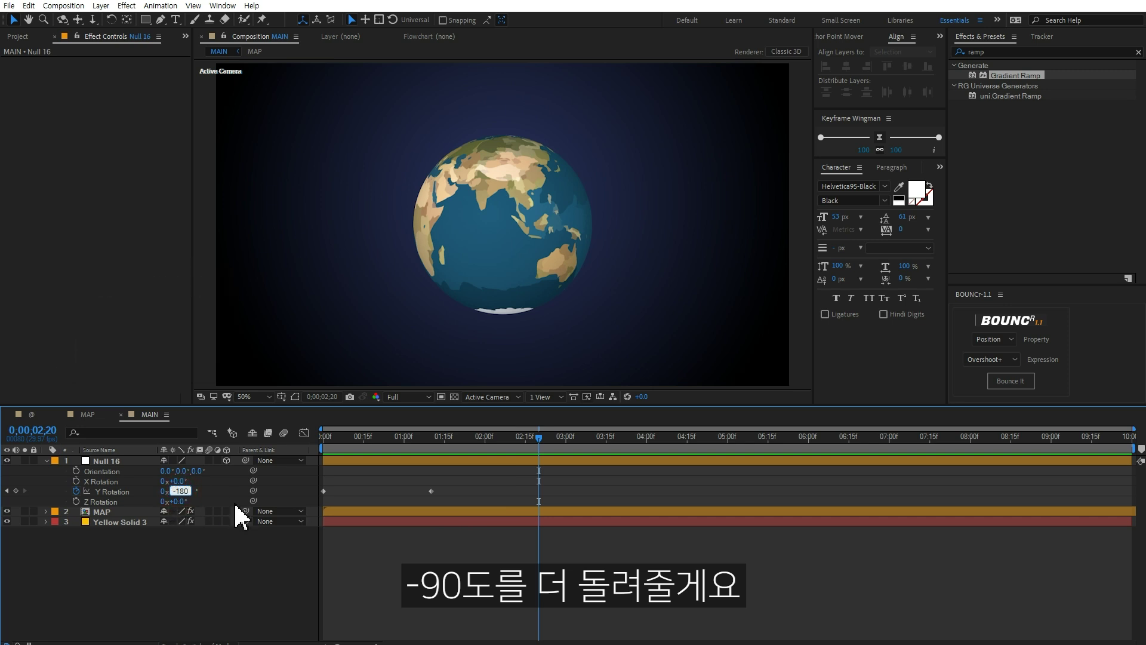
key(Return)
mouse_move(400, 442)
mouse_down()
mouse_move(322, 442)
mouse_move(564, 464)
mouse_move(320, 479)
mouse_up()
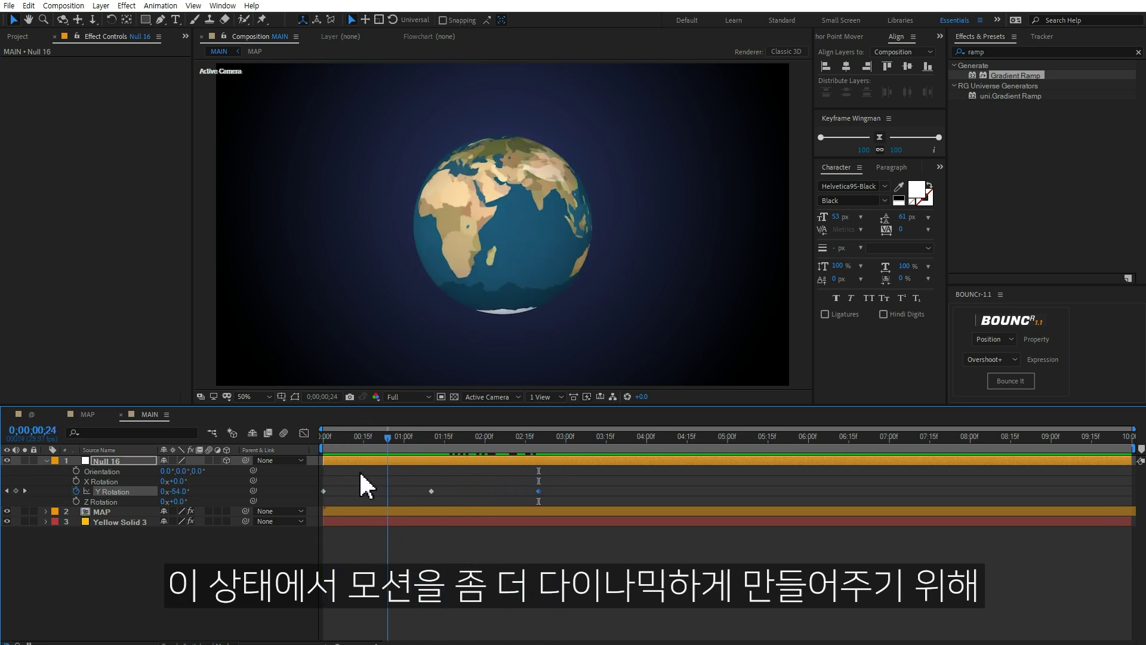
drag(582, 480, 325, 512)
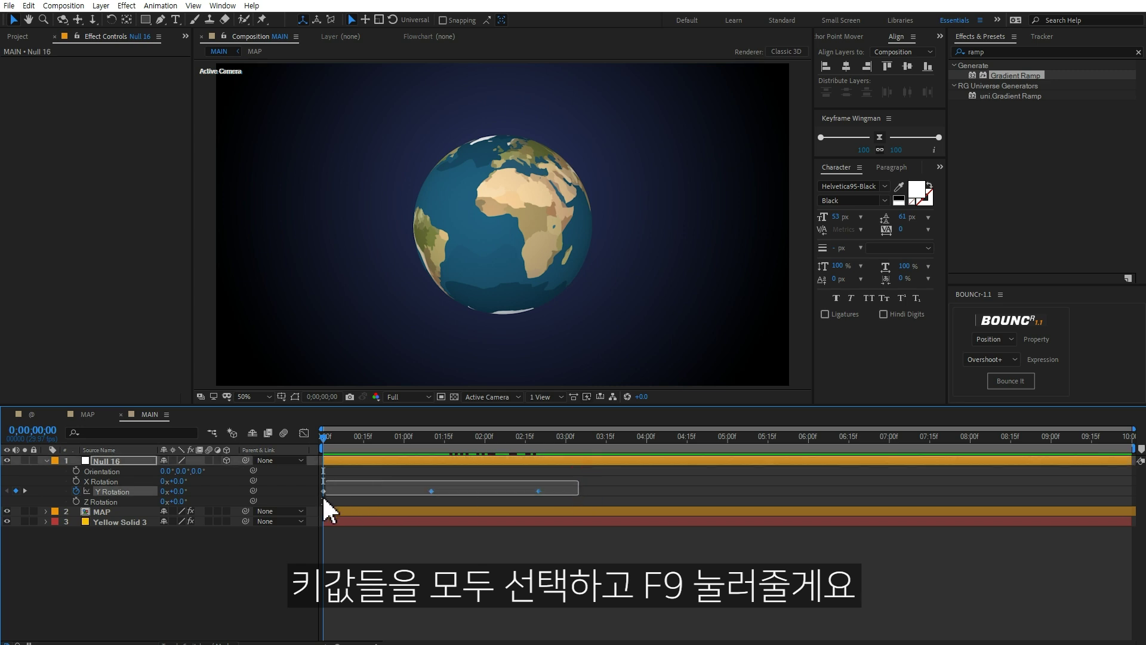
Easy-ease the null's Y Rotation keyframes and stretch the 1;10 keyframe's speed influence to 100%.
key(F9)
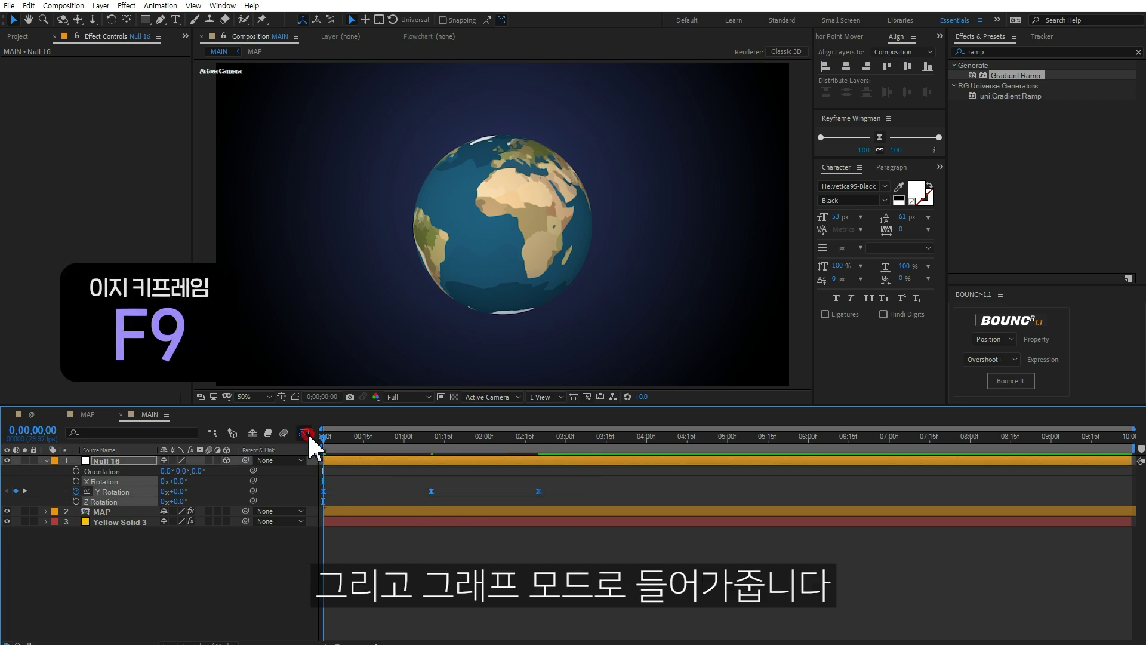
click(305, 433)
right_click(513, 511)
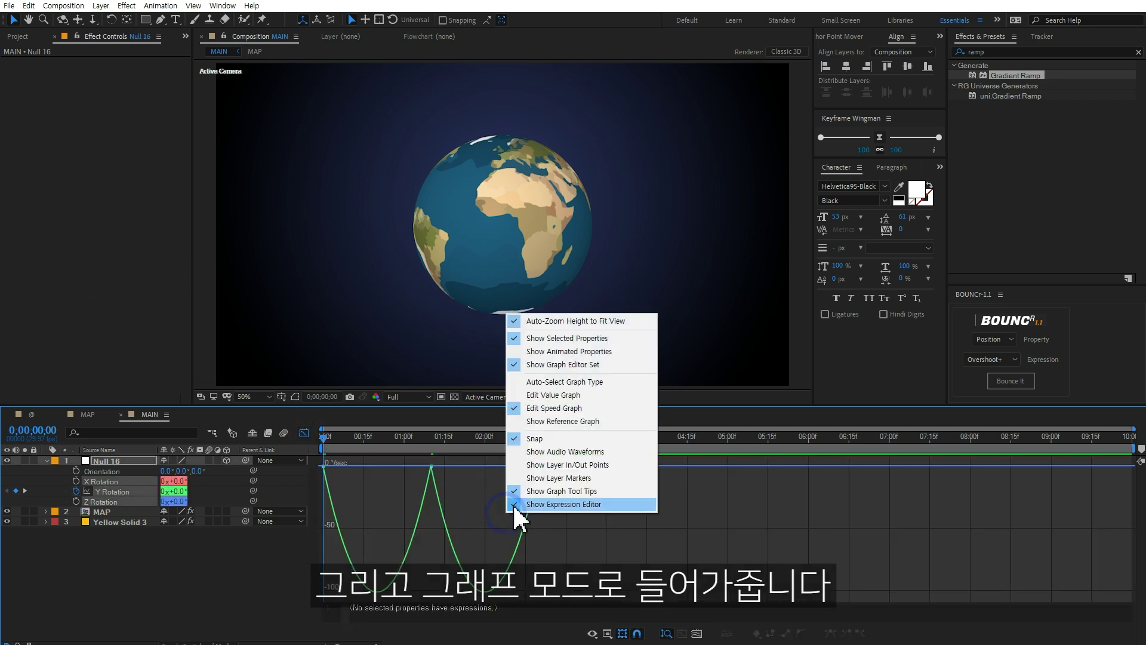
click(487, 524)
click(431, 465)
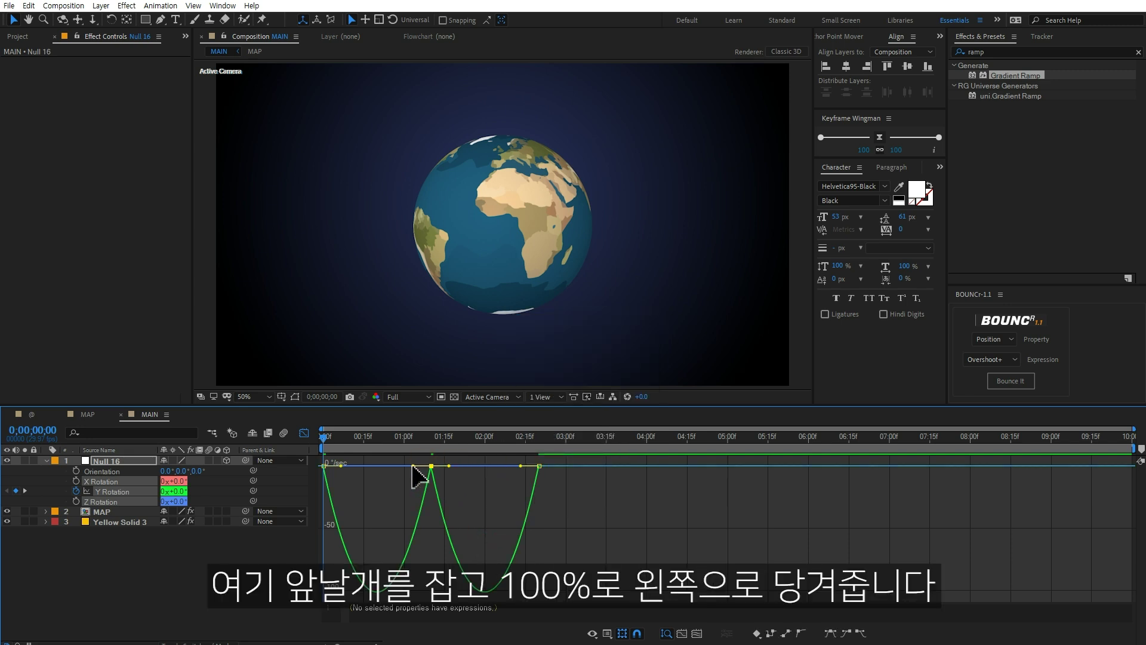
drag(412, 466, 377, 465)
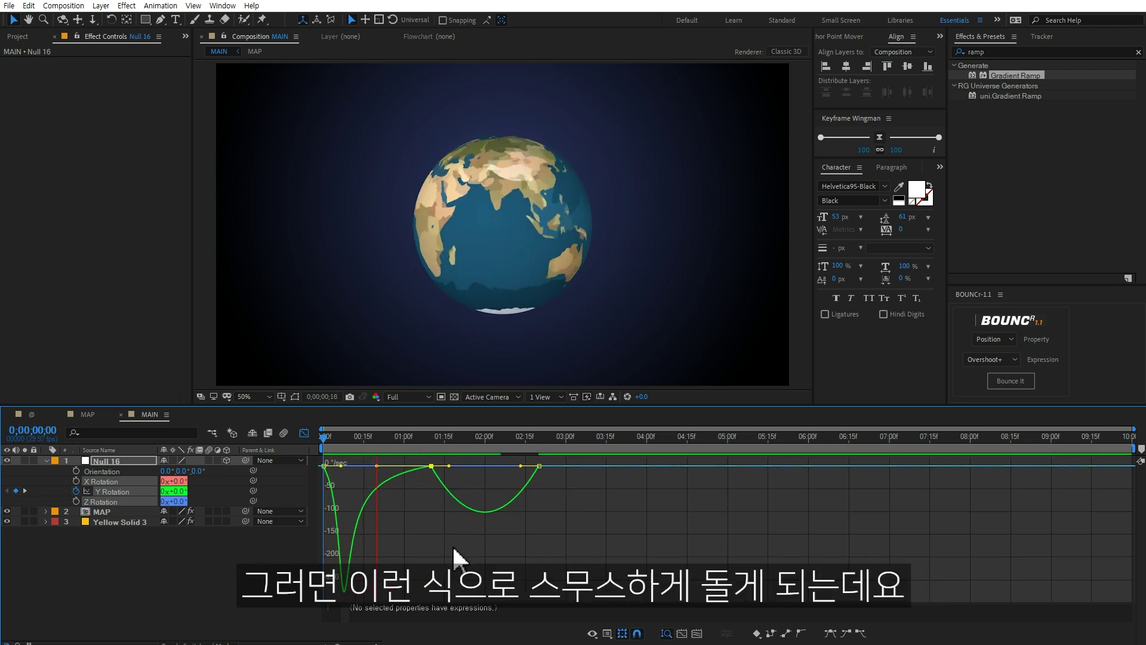
Stretch the last keyframe's speed influence to 100% and preview the eased rotation.
key(space)
mouse_move(521, 466)
mouse_down()
mouse_move(457, 466)
mouse_move(484, 465)
mouse_up()
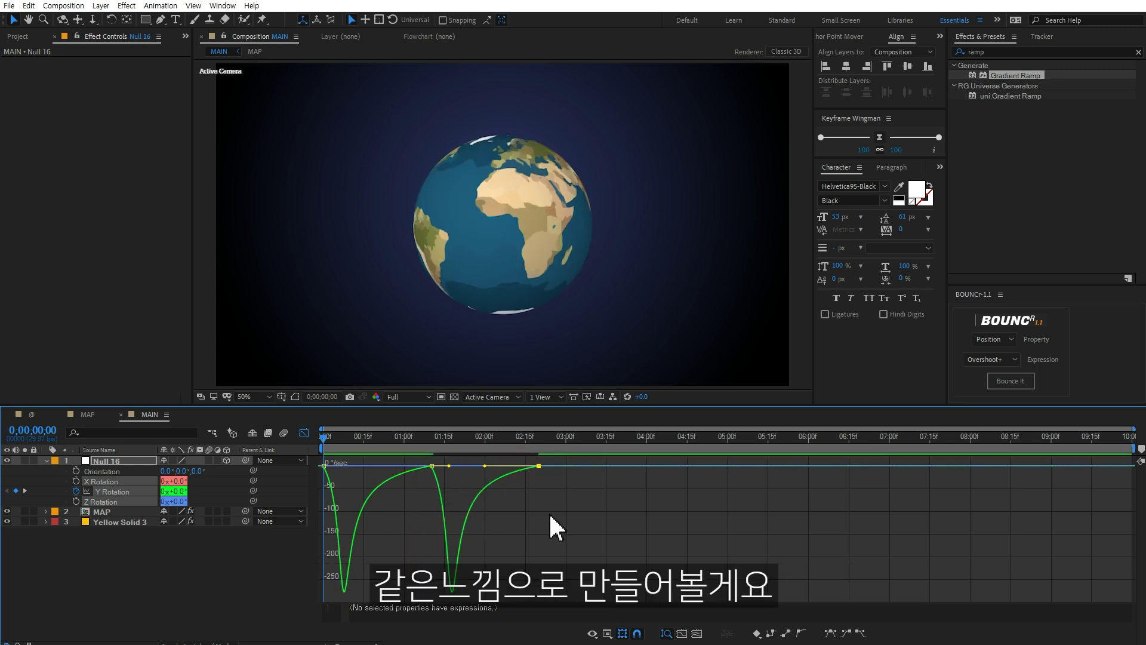
key(space)
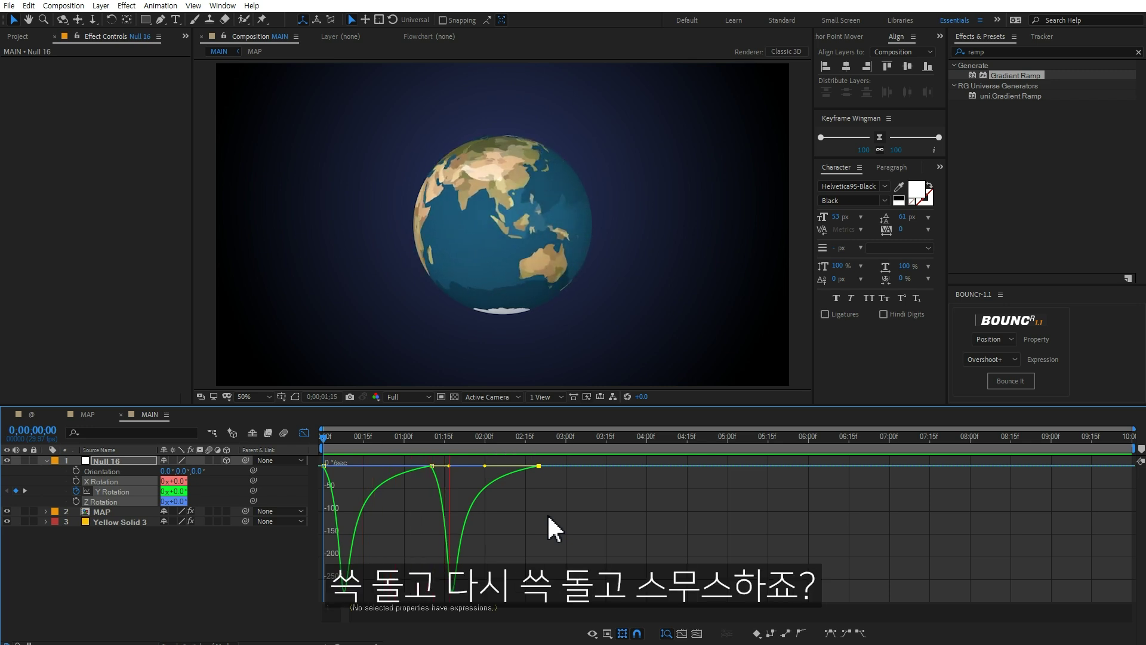
key(space)
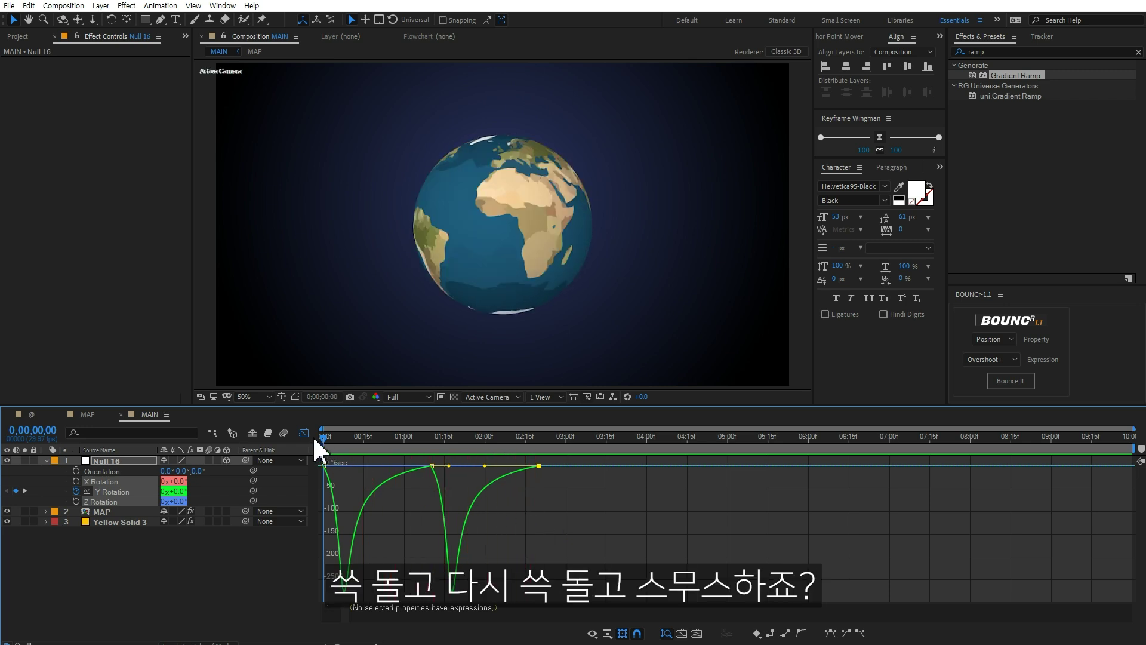
click(304, 433)
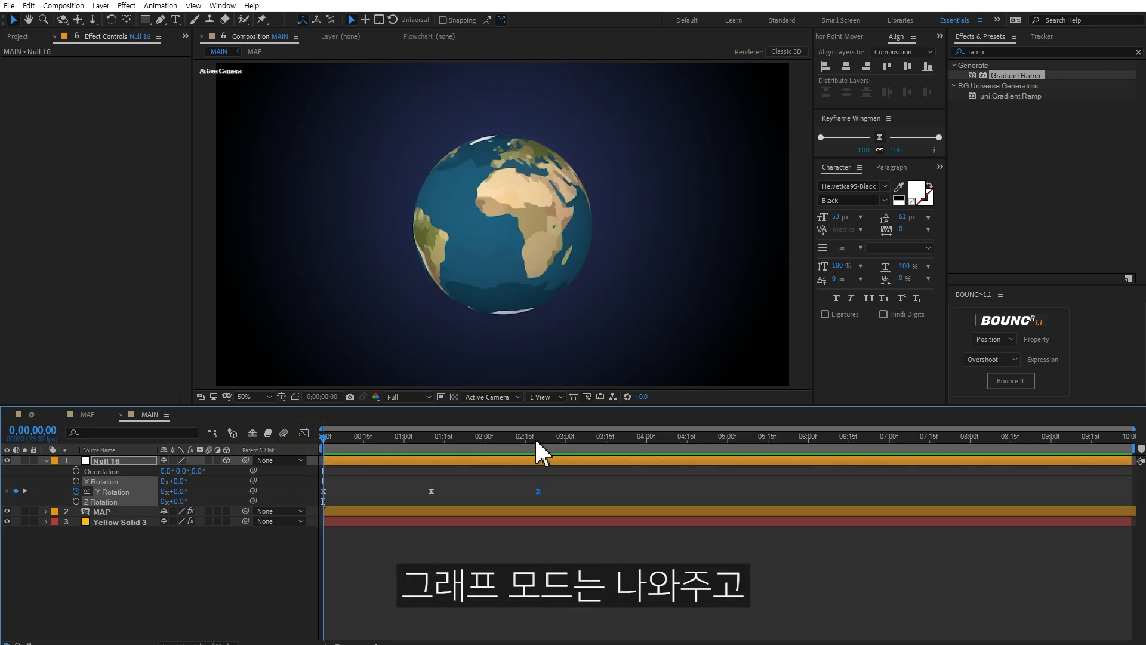
click(537, 436)
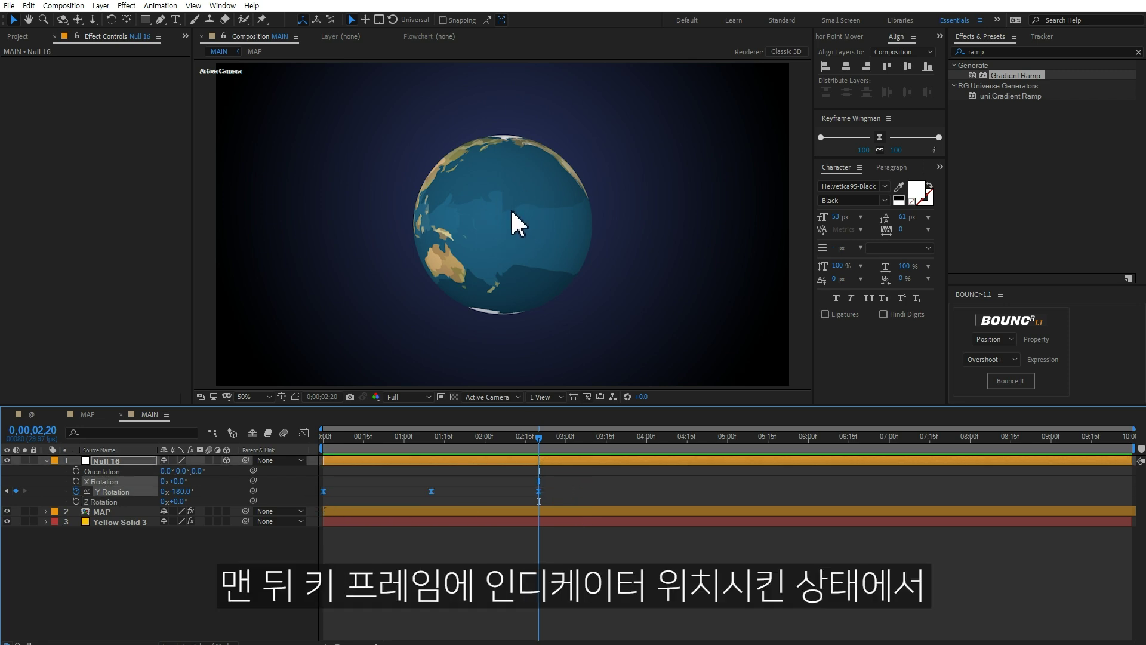
Drag the final Y Rotation value further and scrub through the spin to check it.
drag(178, 491, 67, 493)
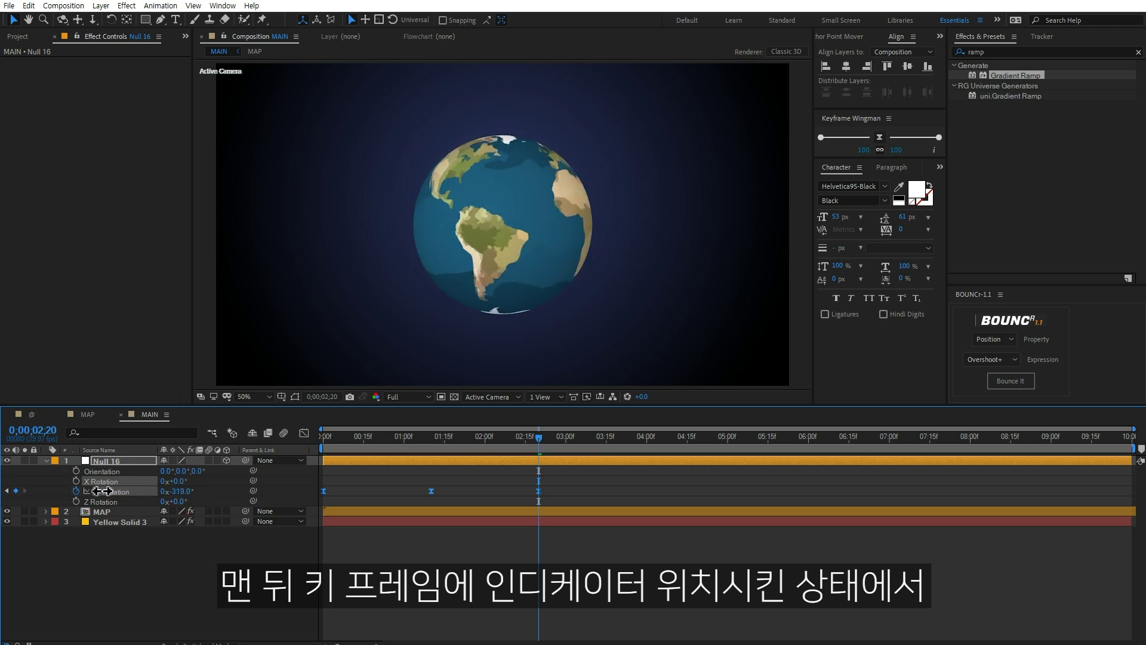
drag(444, 436, 293, 462)
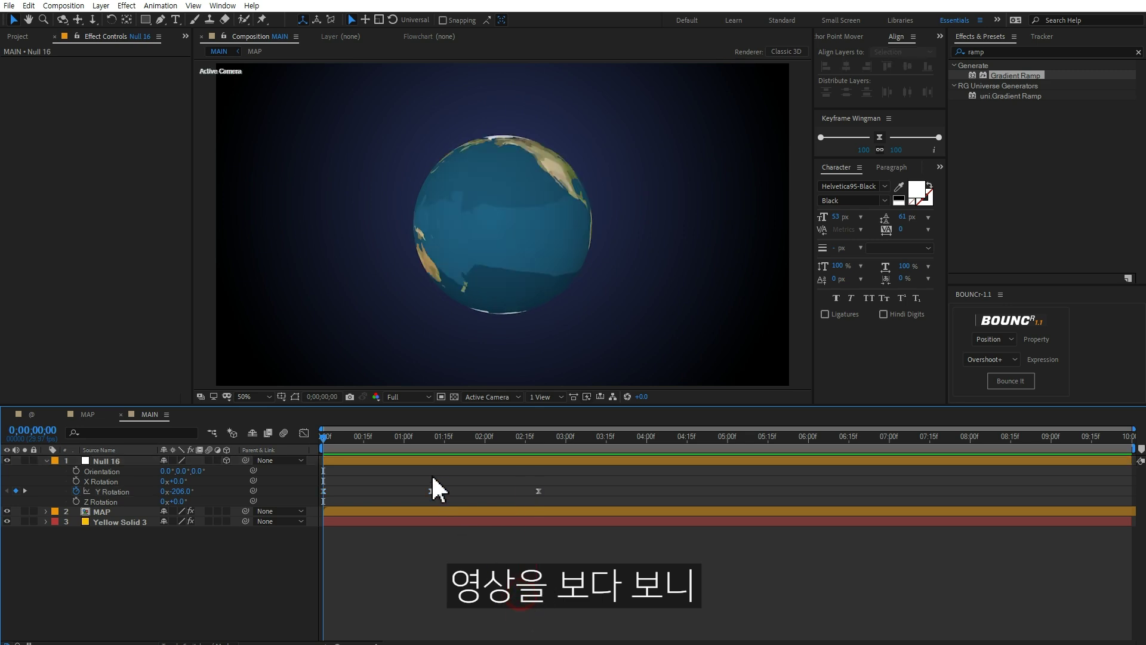
click(326, 438)
drag(326, 440, 458, 440)
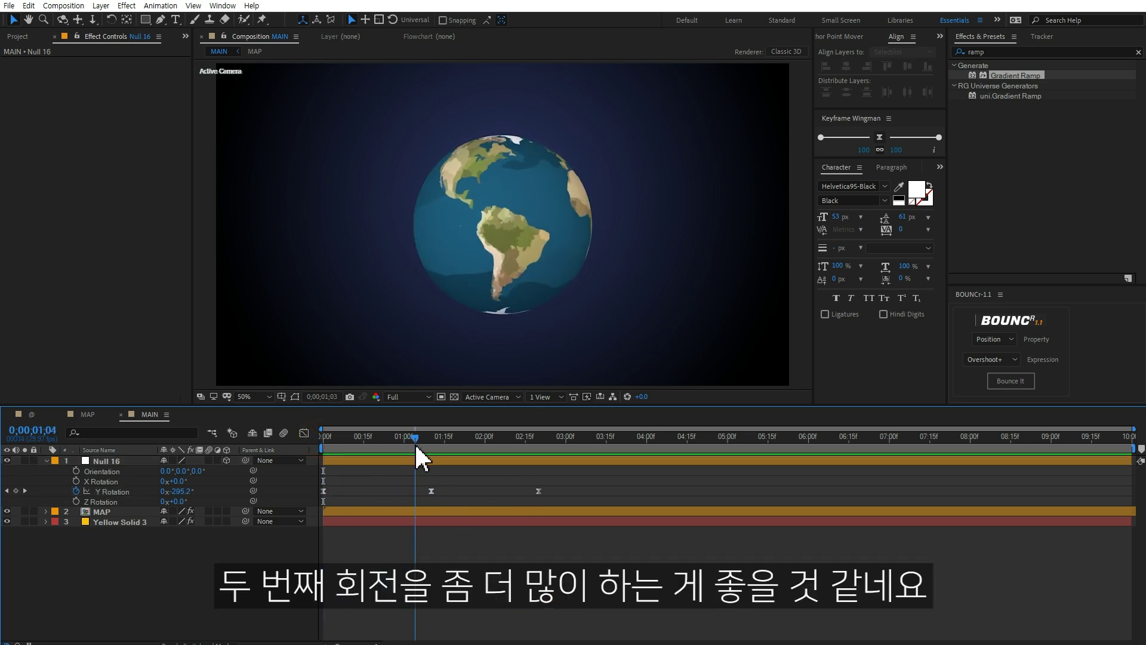
drag(469, 454, 539, 460)
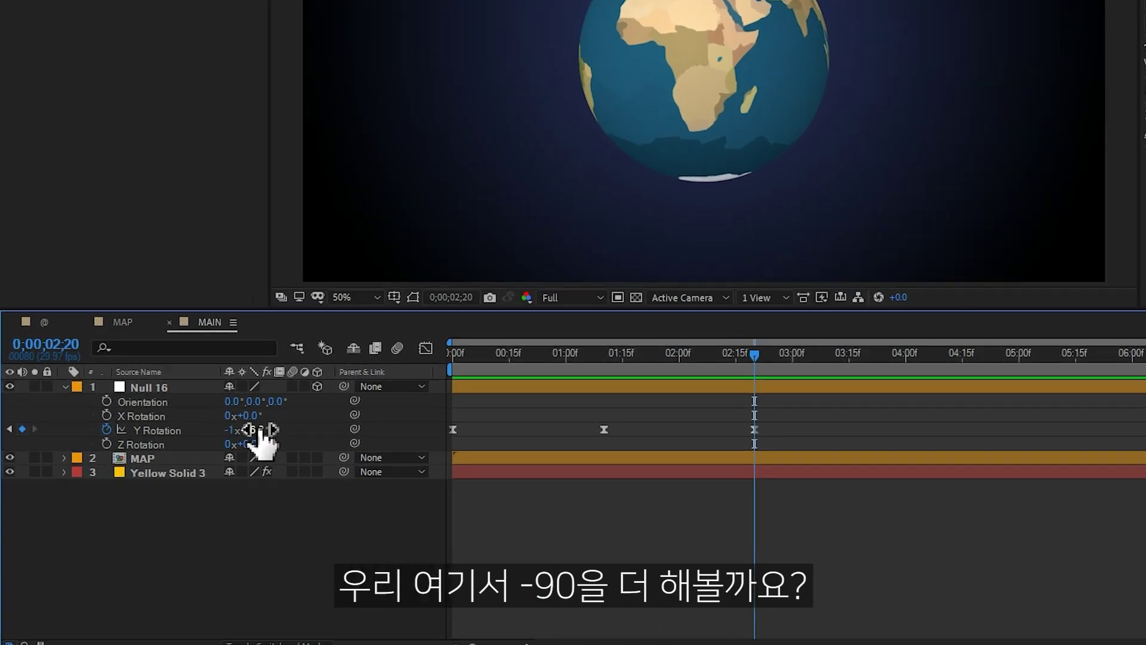
Add an extra -90° to the 2;20 Y Rotation keyframe and preview the stronger second spin.
click(182, 491)
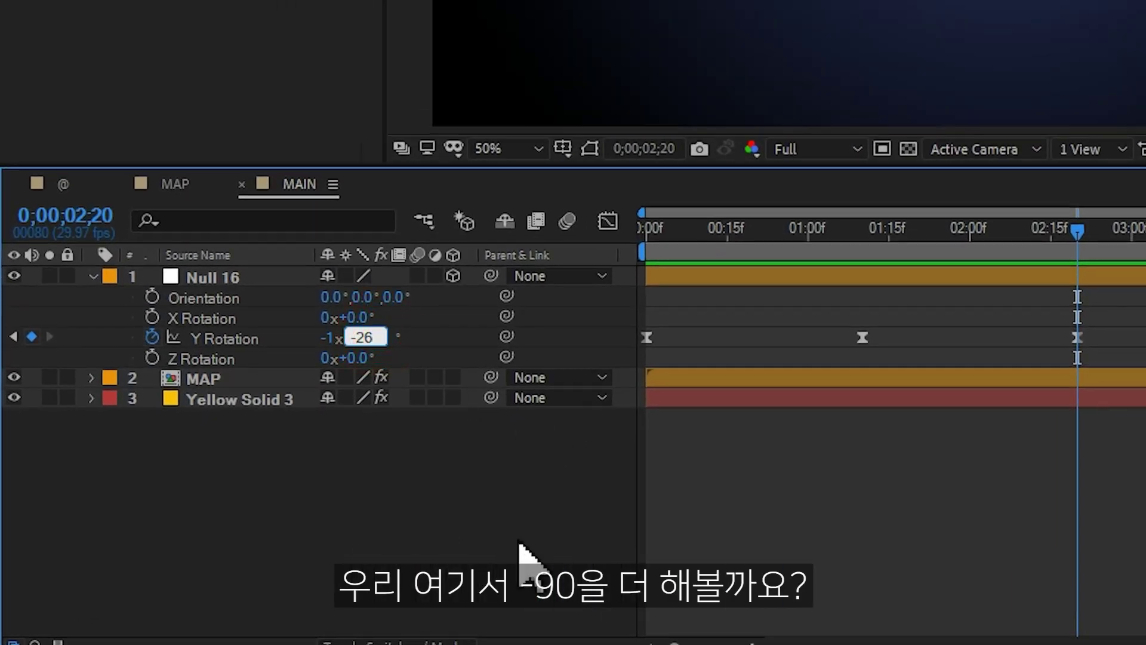
text(-90)
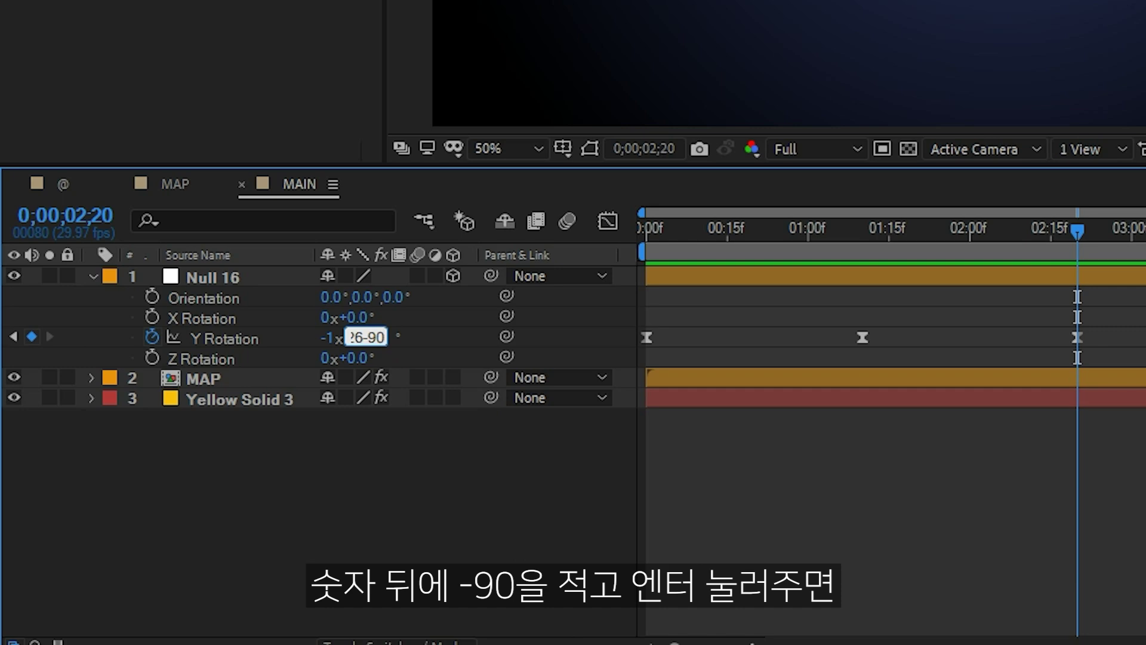
key(Return)
key(space)
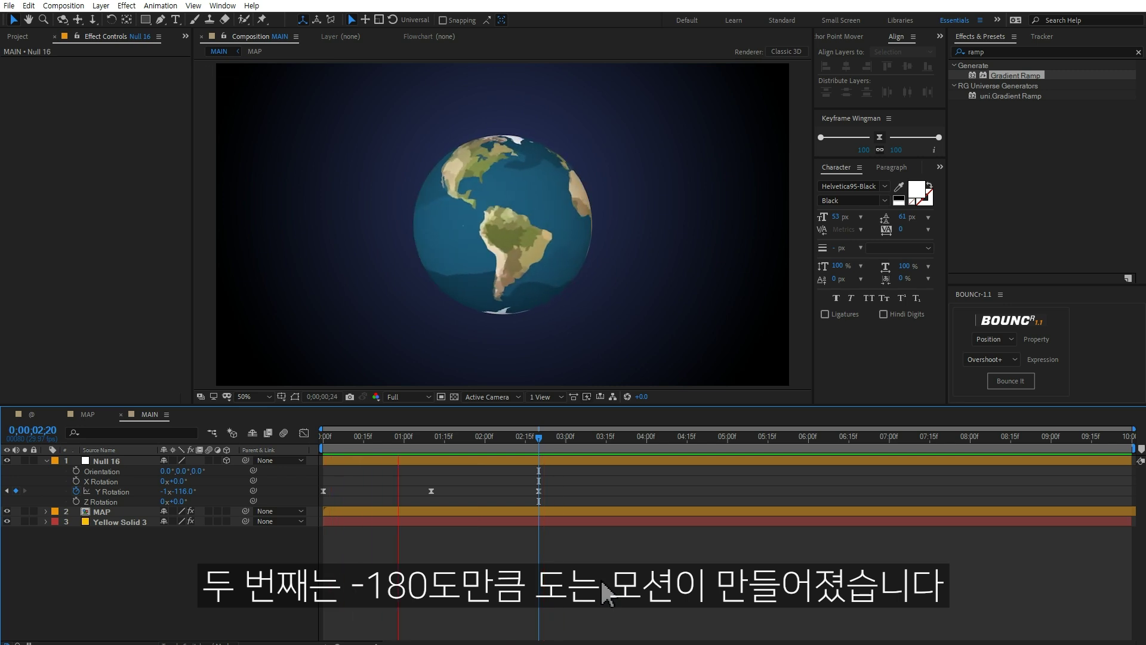
click(437, 438)
mouse_move(438, 438)
mouse_down()
mouse_move(364, 449)
mouse_move(431, 453)
mouse_up()
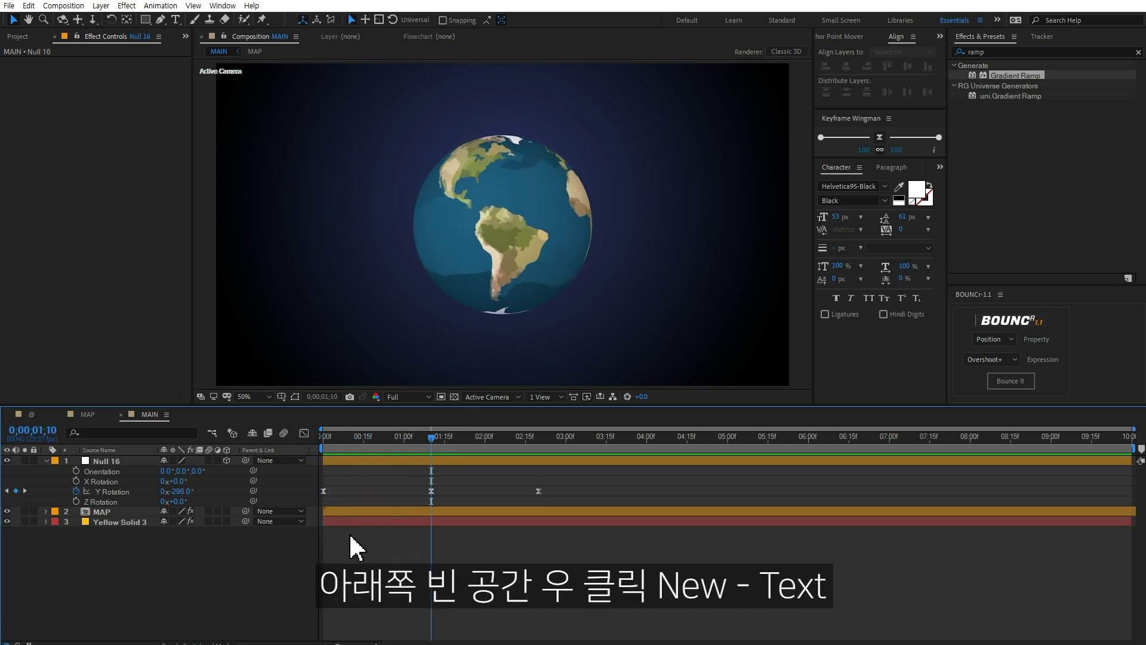
Add a text layer reading '3D EARTH SPIN' and enlarge it to 142 px.
right_click(154, 565)
mouse_move(191, 422)
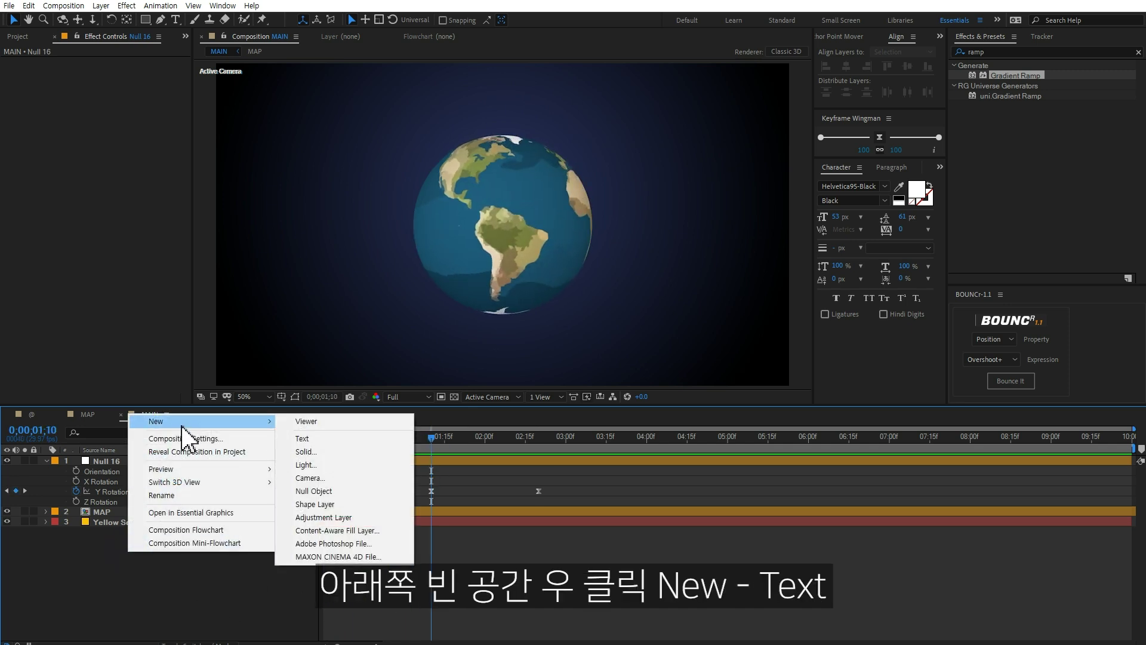
click(323, 438)
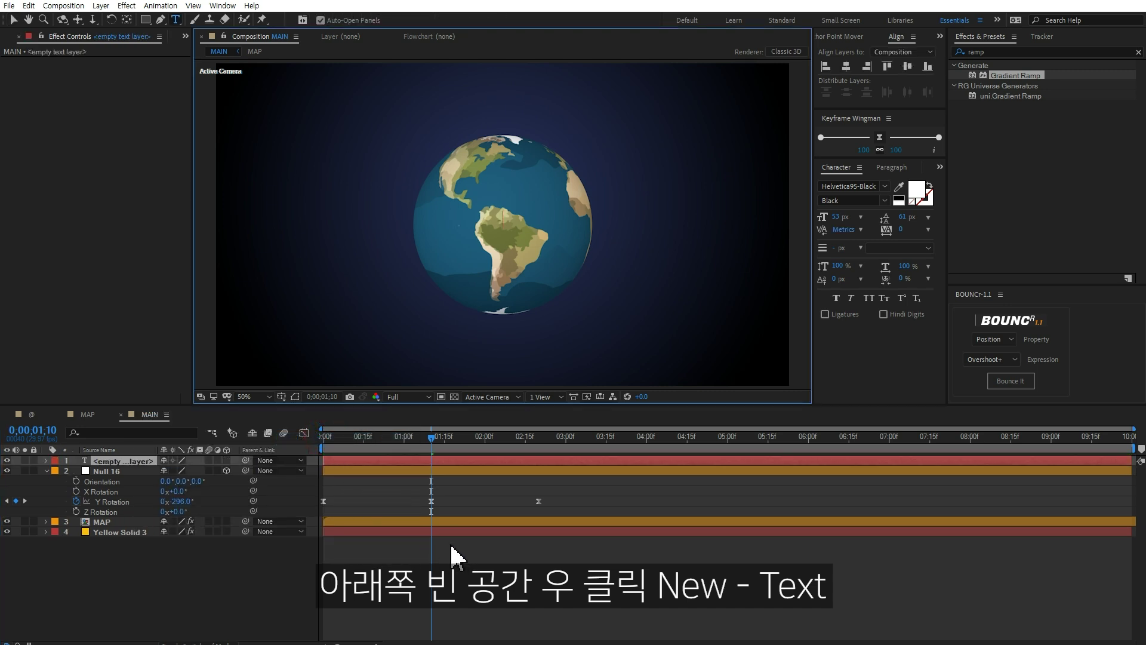
text(3D EARTH SPIN)
key(ctrl+a)
mouse_move(837, 218)
mouse_down()
mouse_move(907, 229)
mouse_move(943, 218)
mouse_up()
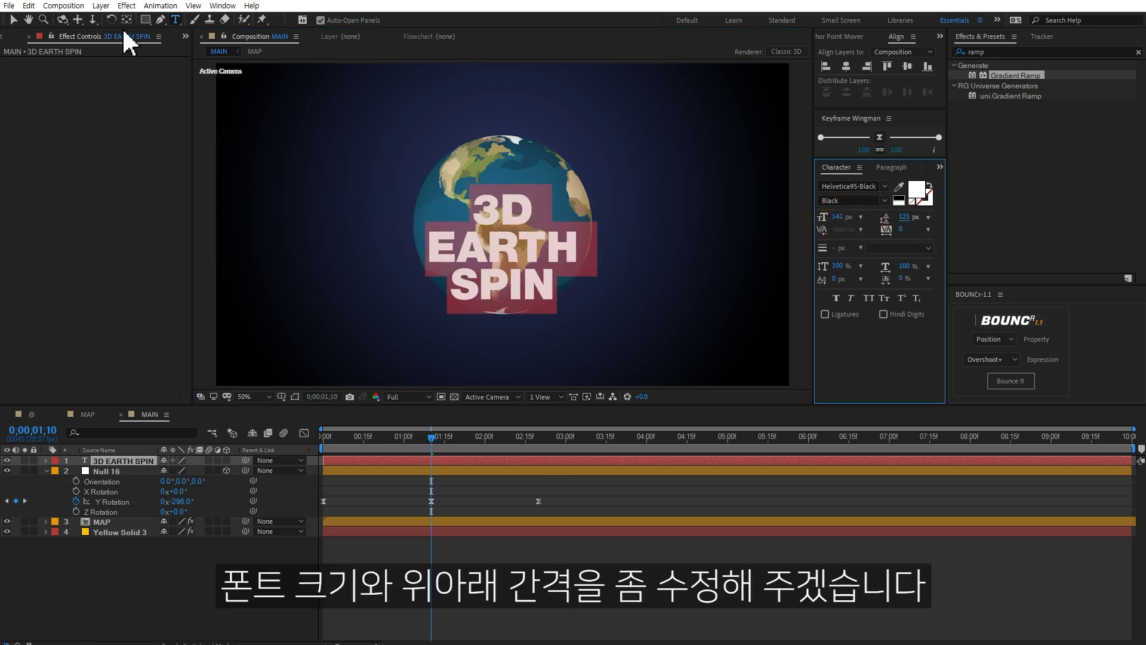
click(13, 19)
Centre the title's anchor point and align the title to the composition centre.
click(544, 275)
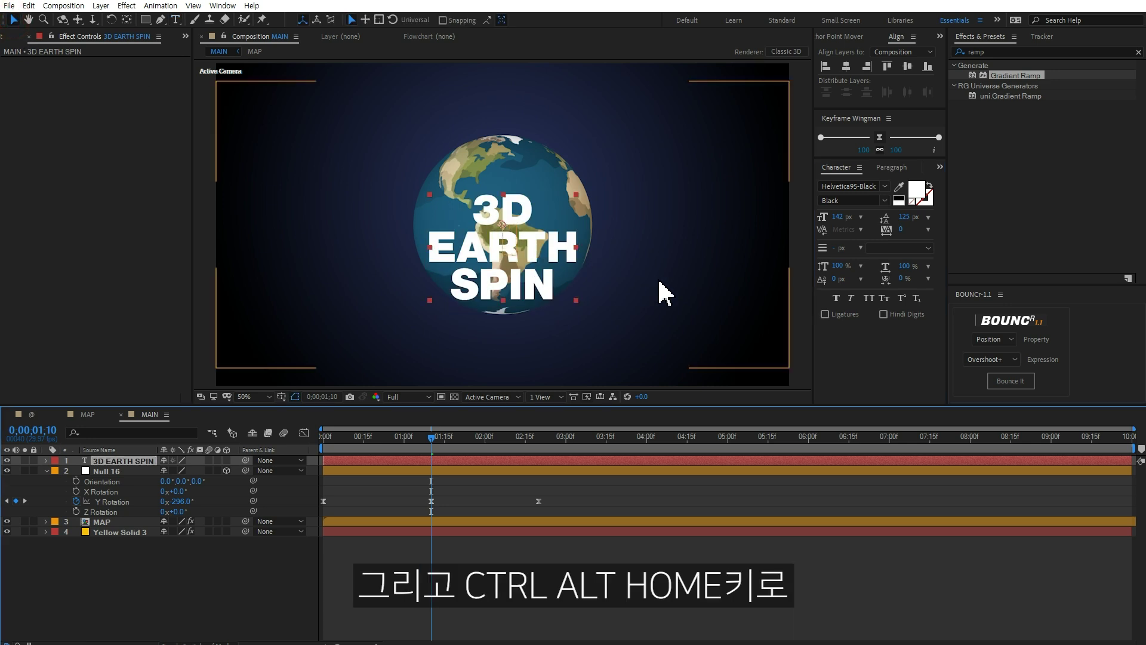
key(ctrl+alt+Home)
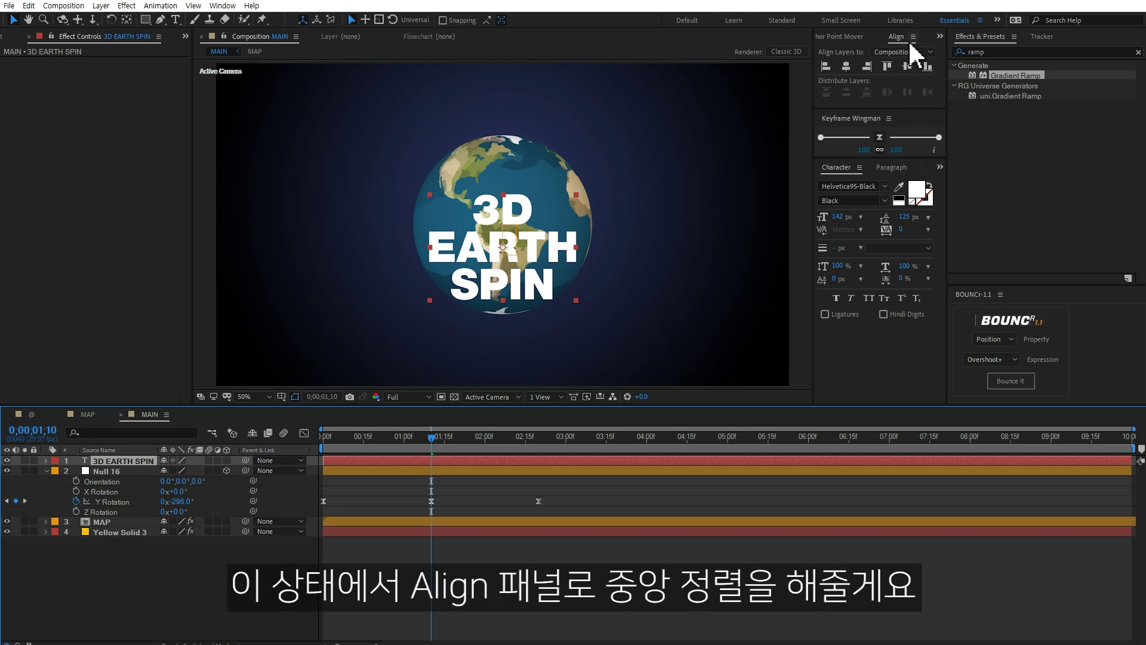
click(223, 5)
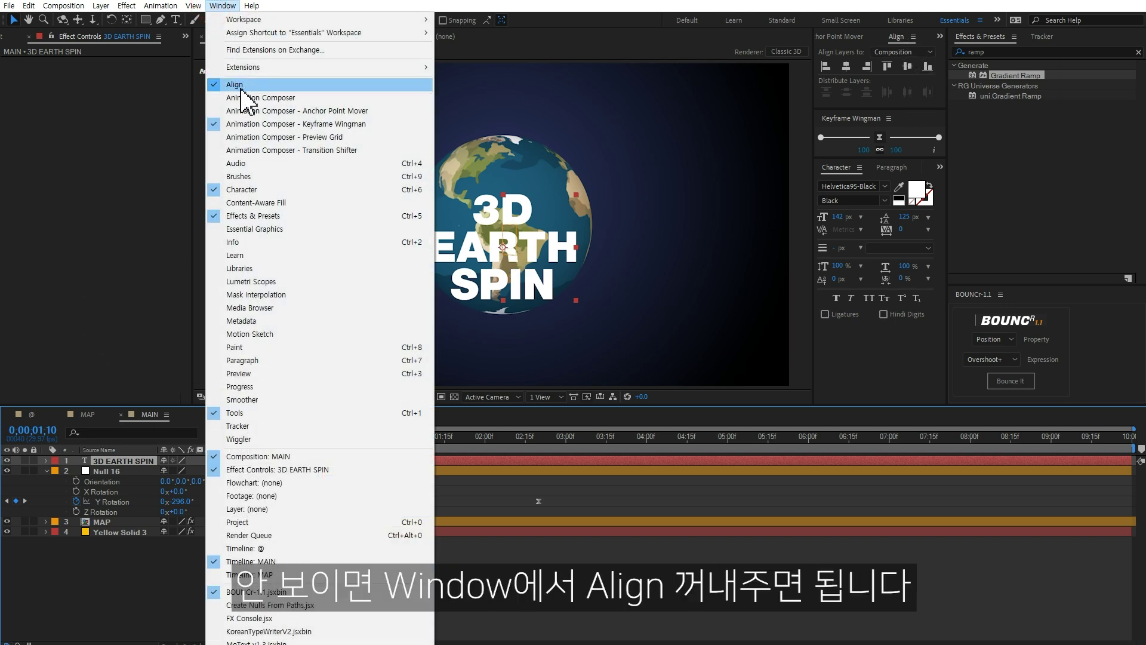
click(857, 72)
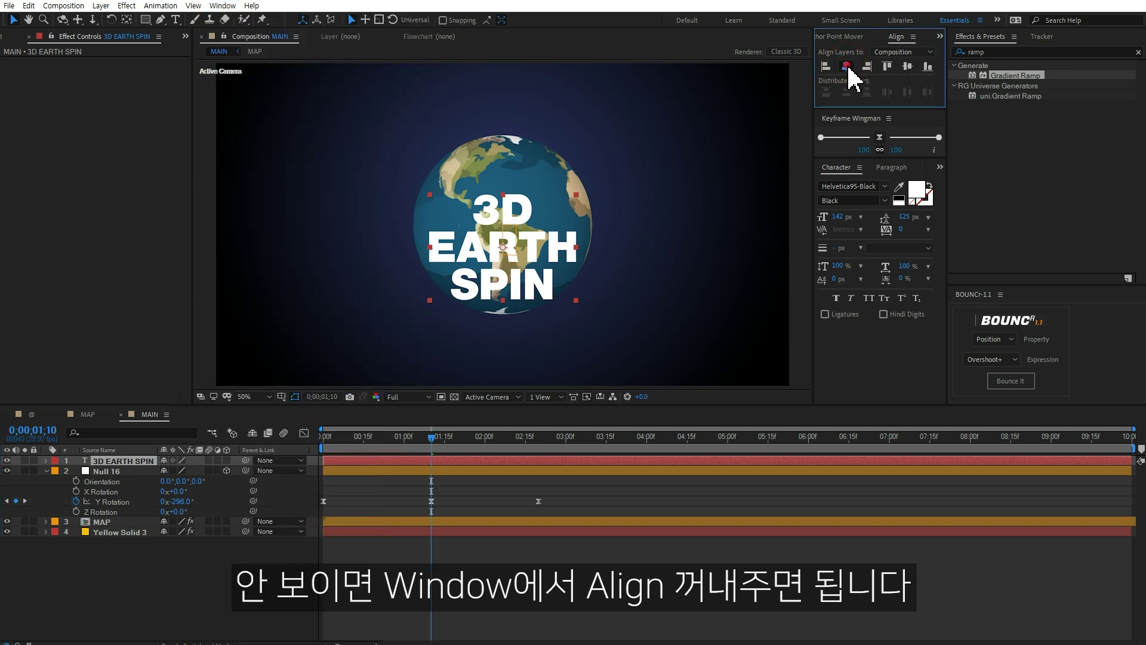
click(907, 66)
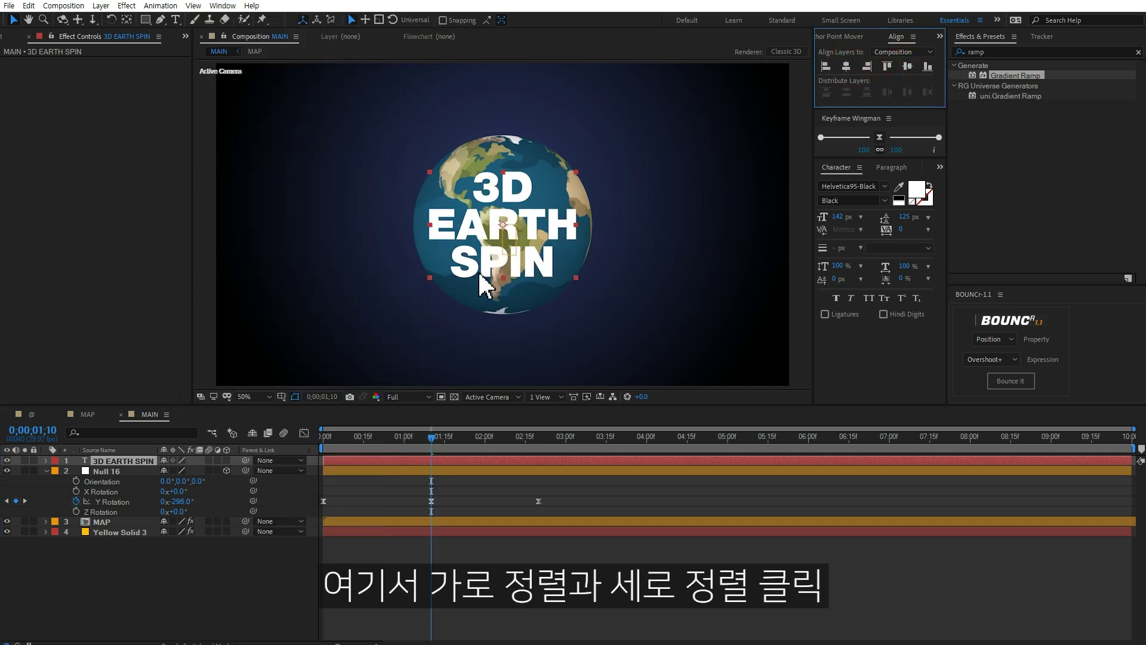
Make the 3D EARTH SPIN text a 3D layer and set its Z position to -350.
click(150, 464)
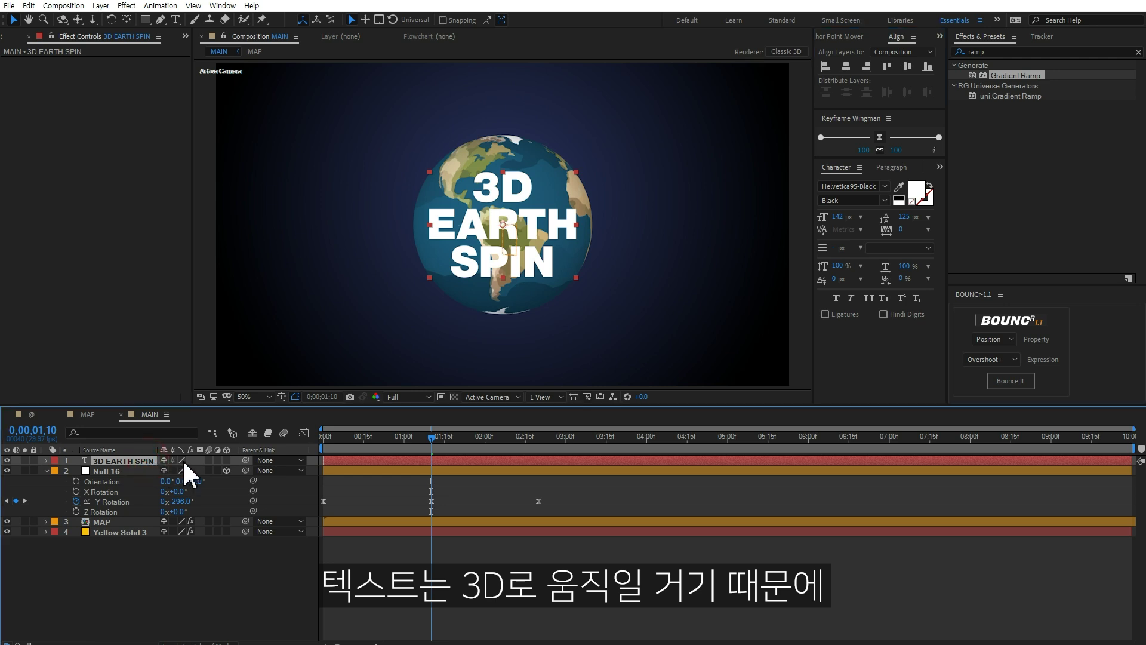
click(226, 460)
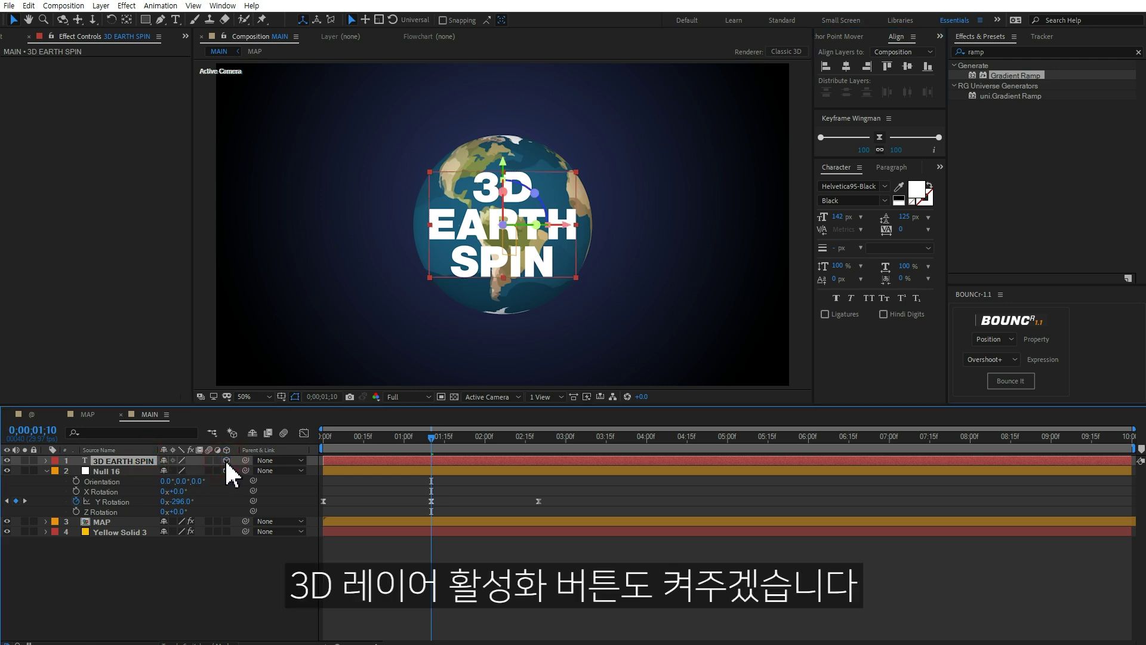
click(122, 523)
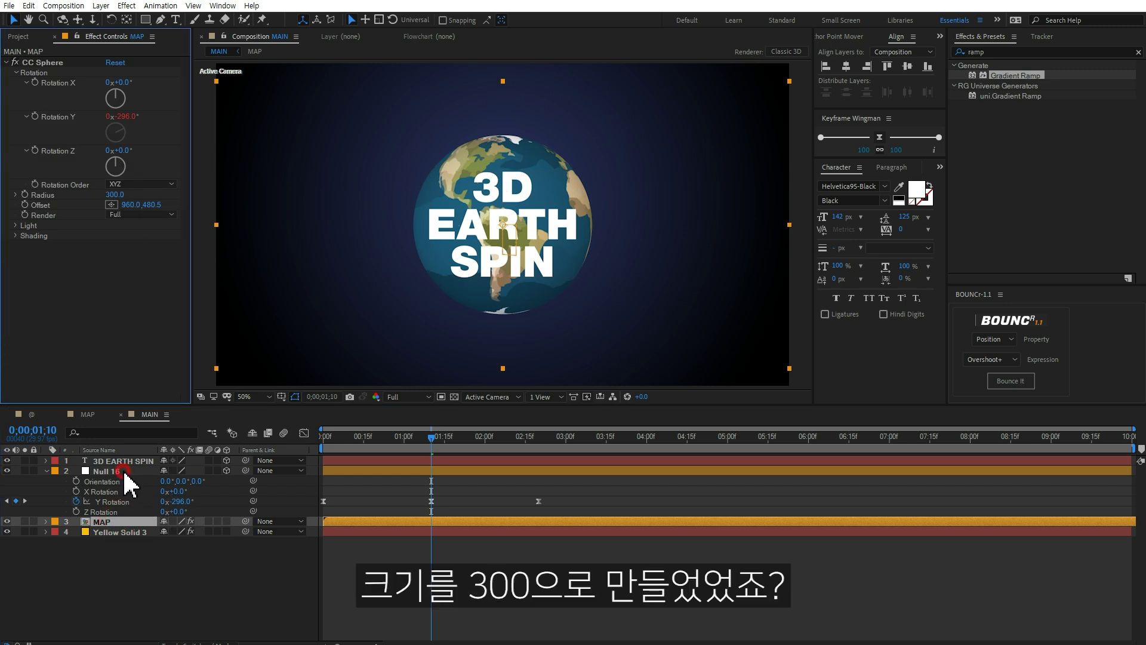
click(128, 462)
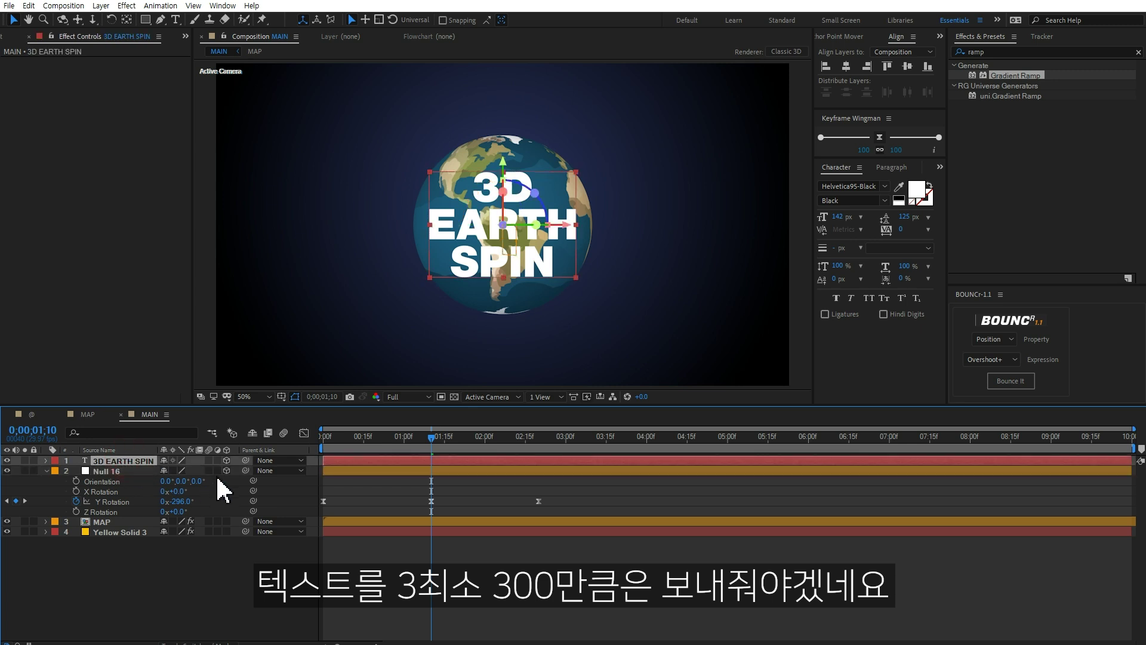
key(p)
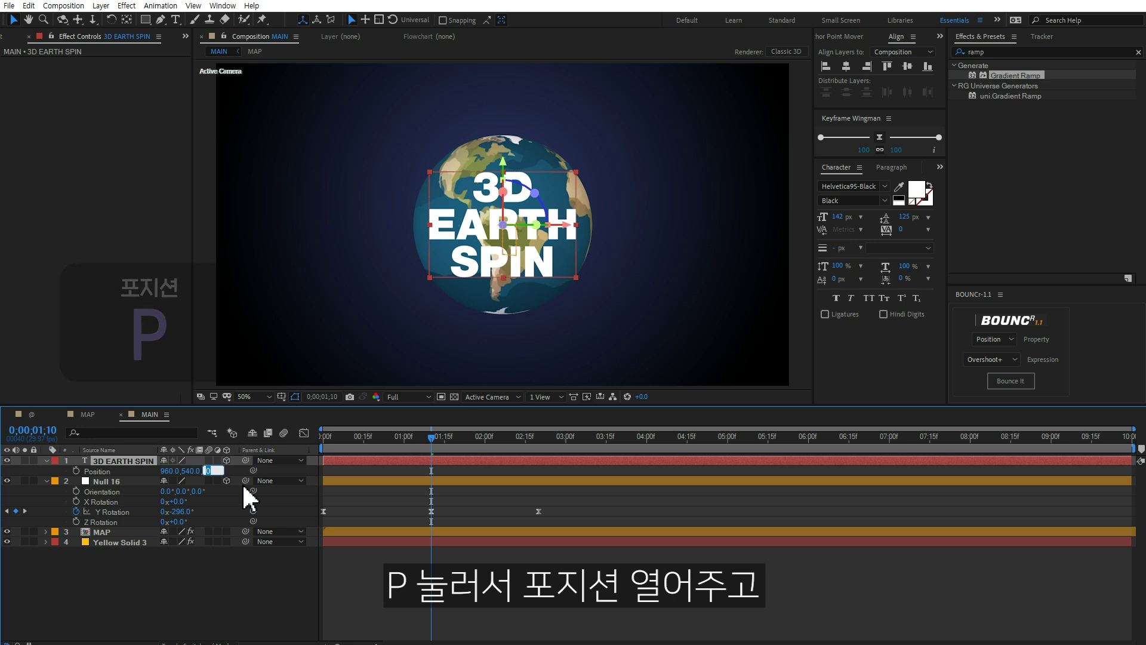
text(-3)
key(Return)
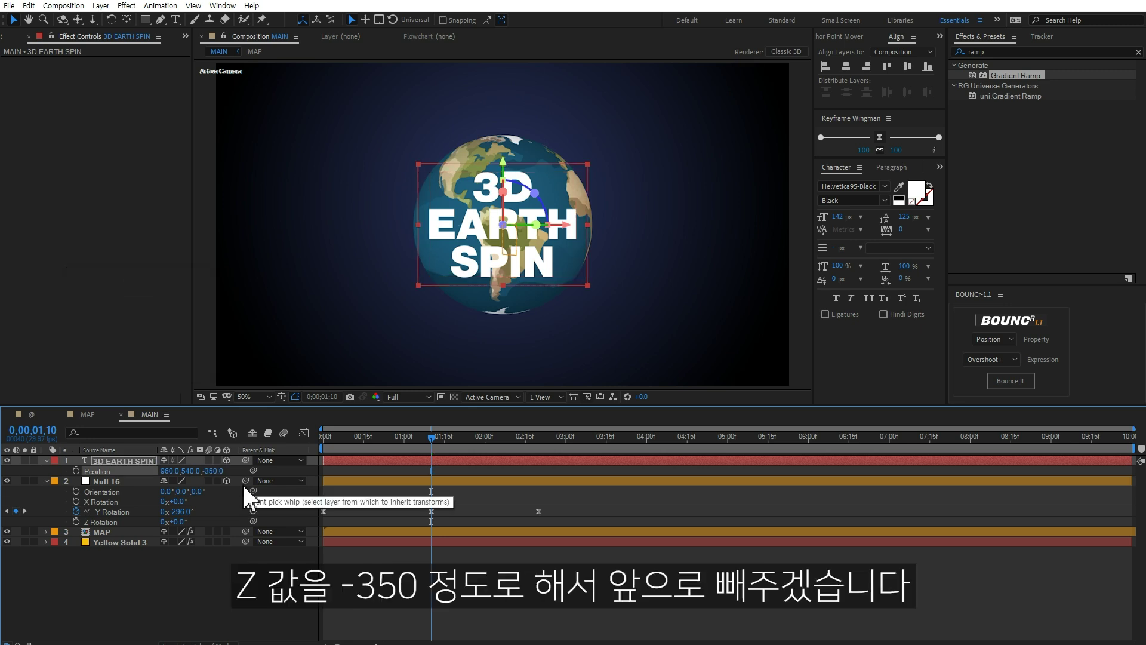
Shrink the title to 126 px and nudge it down to Y 556.
click(225, 585)
click(123, 460)
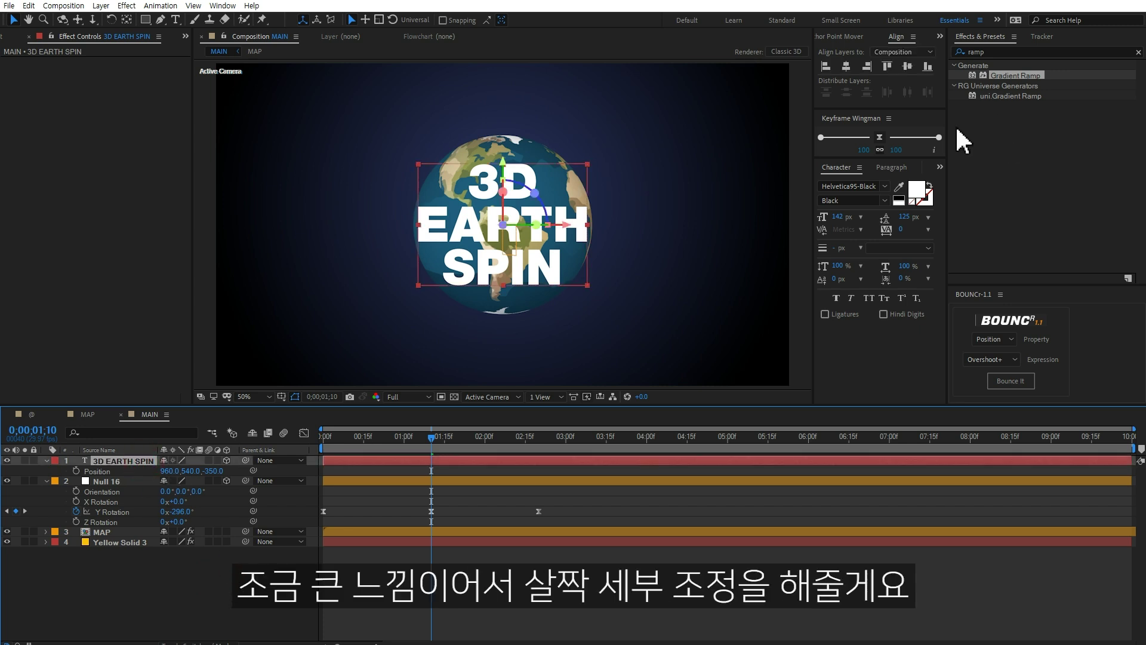
drag(832, 217, 877, 217)
drag(192, 471, 210, 471)
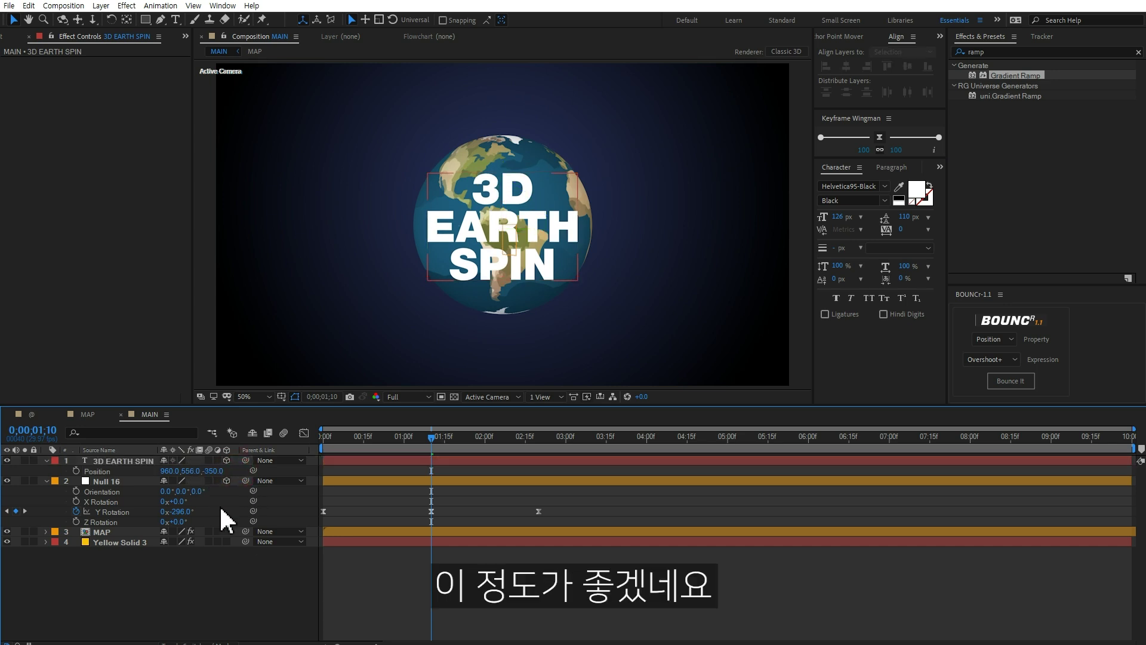
Reset the 3D EARTH SPIN text's Y Rotation to 0°.
click(134, 463)
key(r)
drag(175, 491, 308, 498)
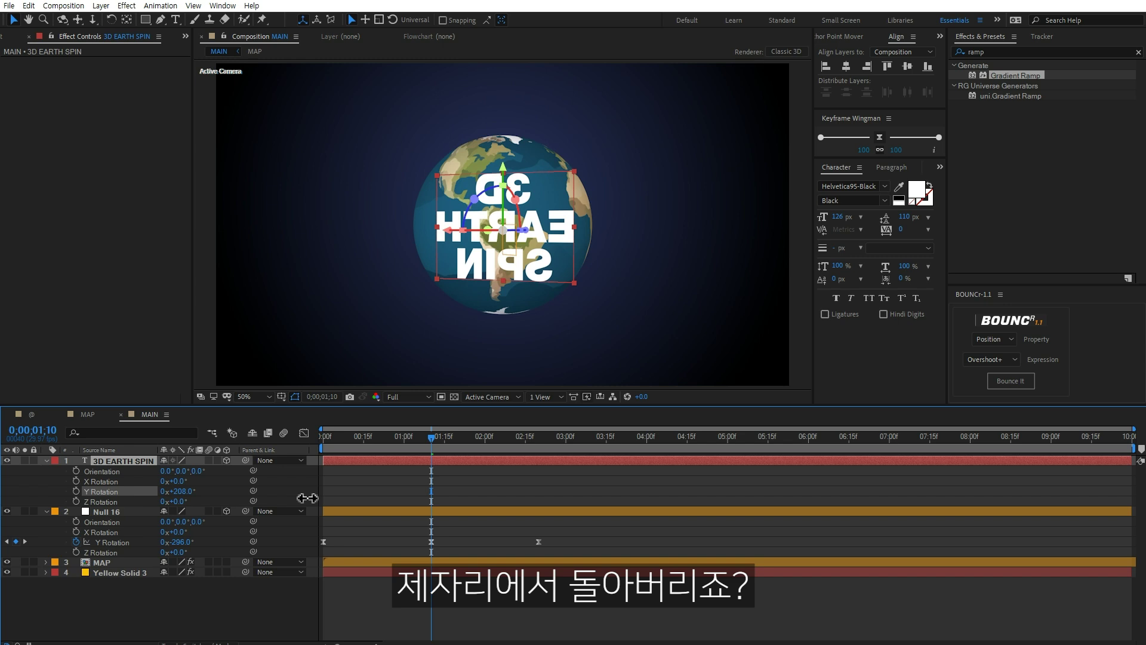
drag(308, 498, 222, 497)
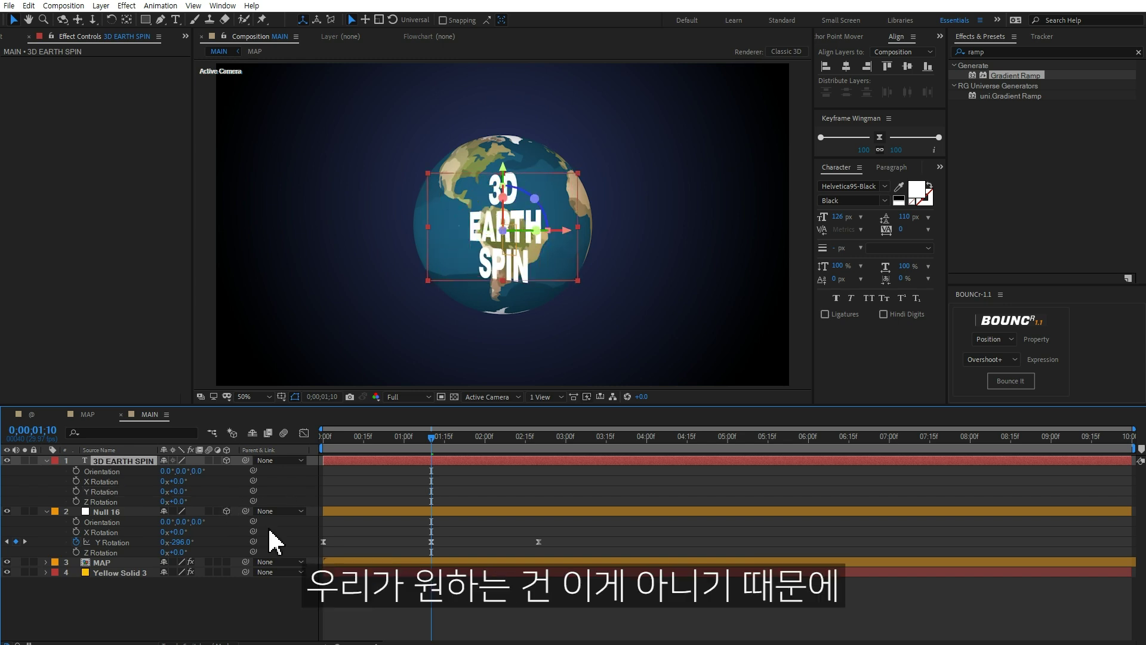
click(212, 609)
Add a null object, Null 17, and parent the title text to it.
right_click(132, 598)
mouse_move(197, 469)
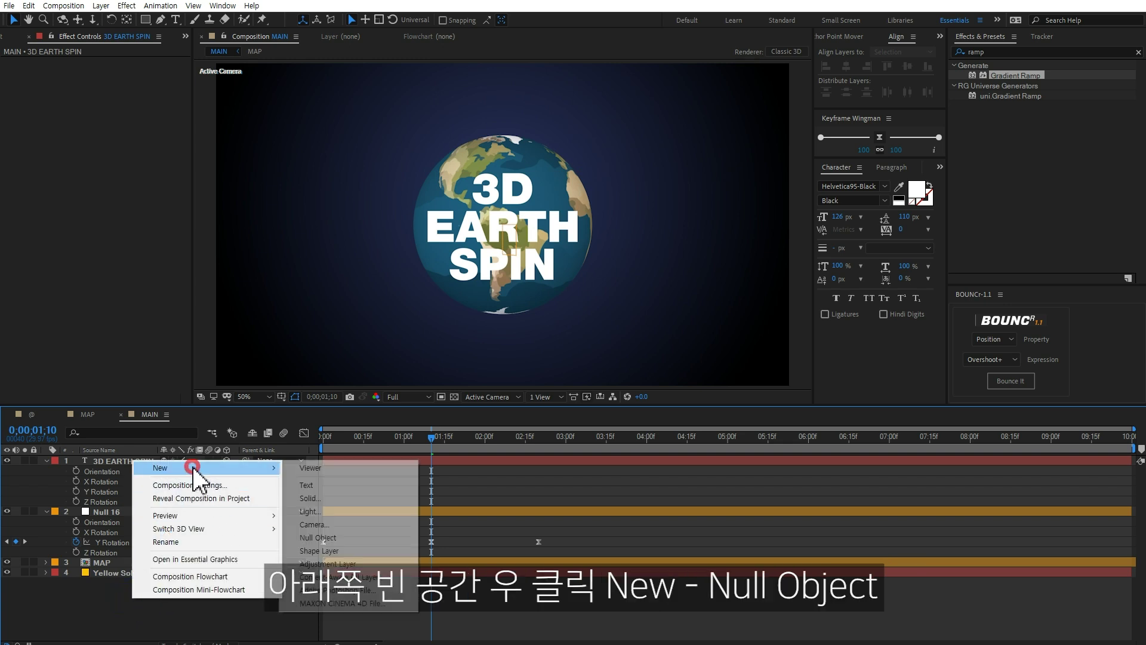
click(323, 538)
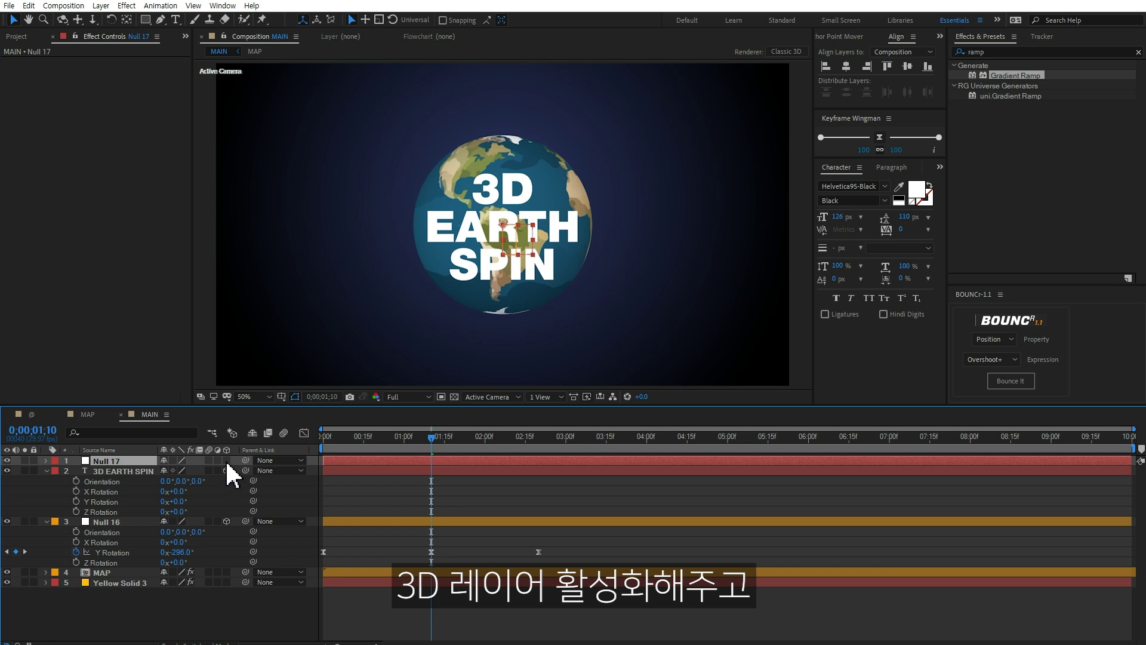
click(253, 473)
drag(245, 471, 141, 464)
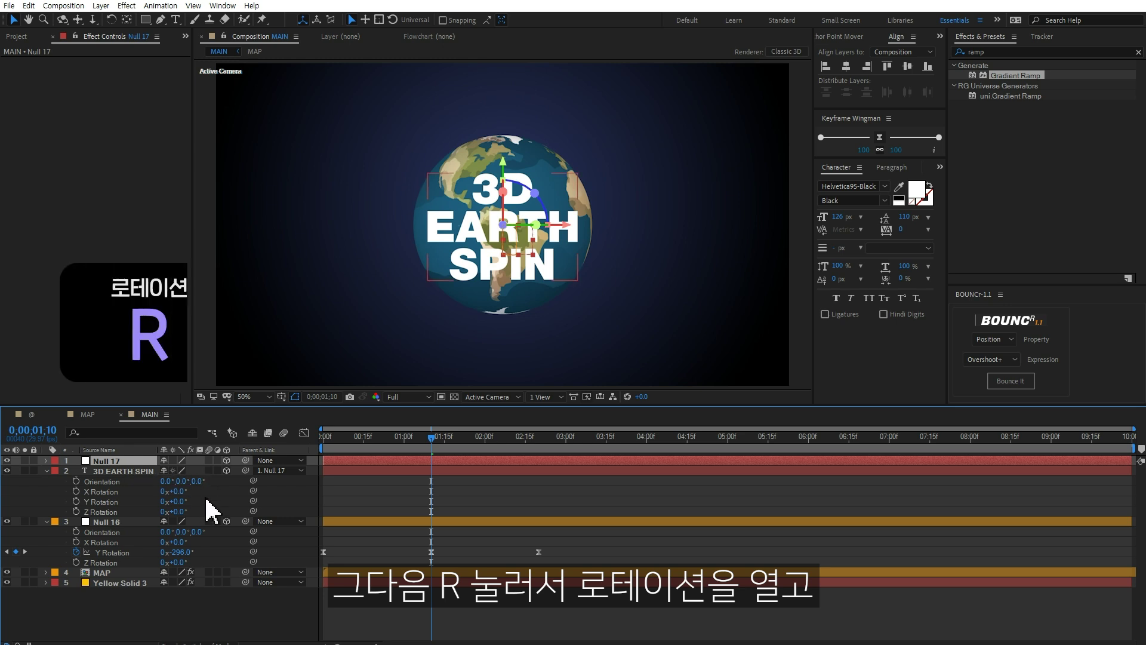
Keyframe Null 17's Y Rotation at -90° at the start and 0° at 1;10.
key(r)
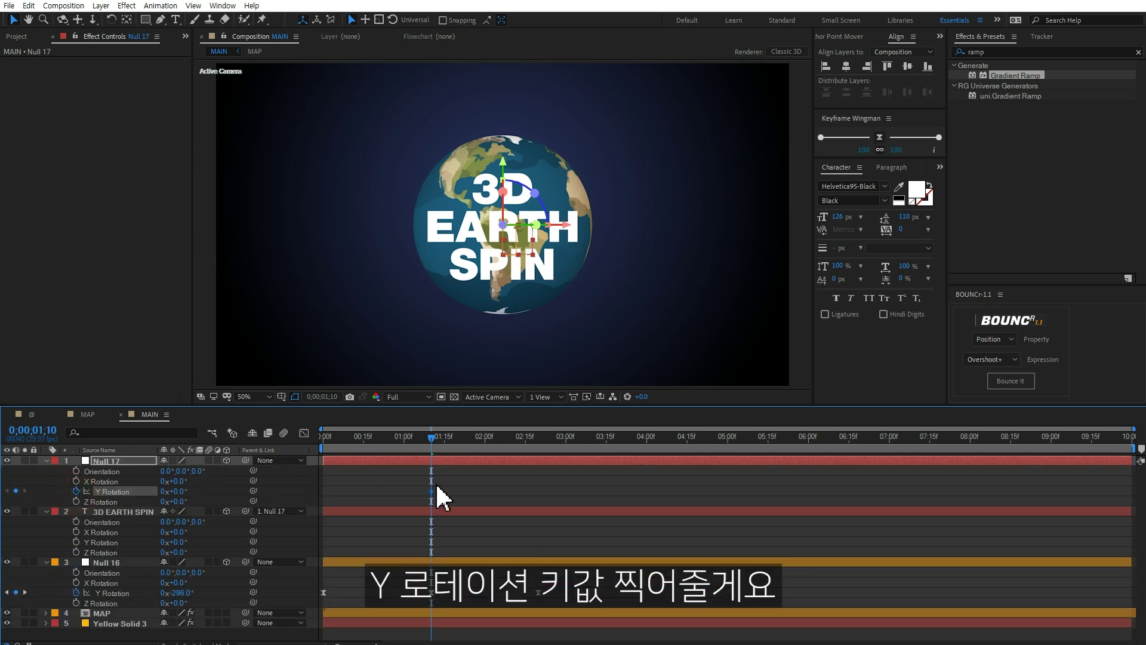
drag(431, 436, 304, 453)
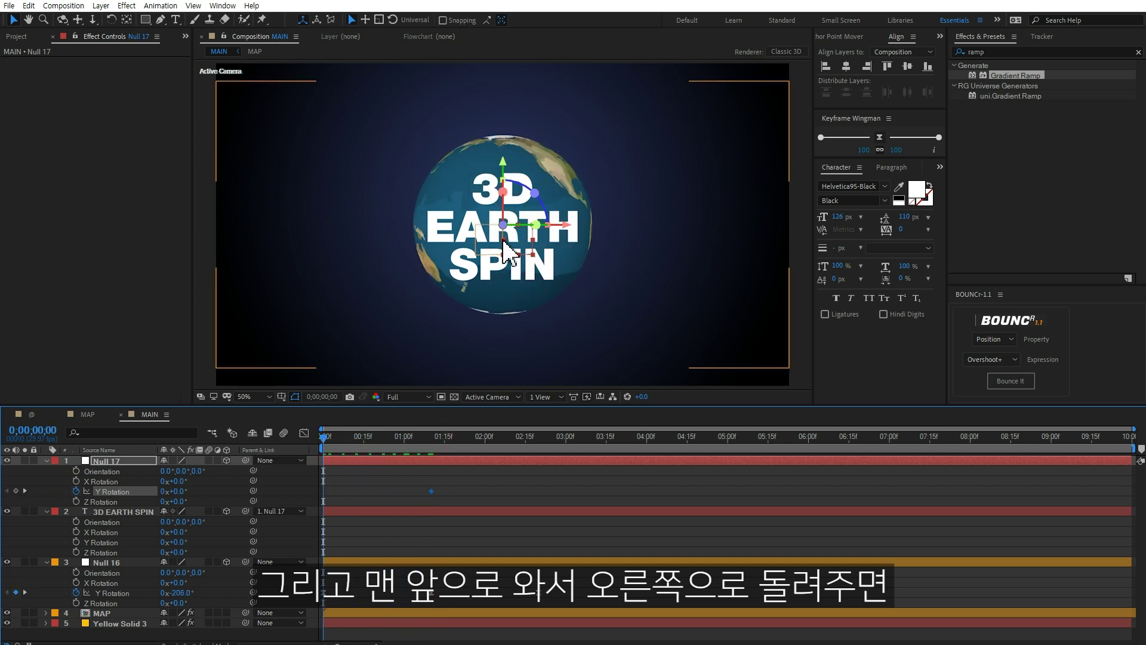
drag(182, 491, 178, 507)
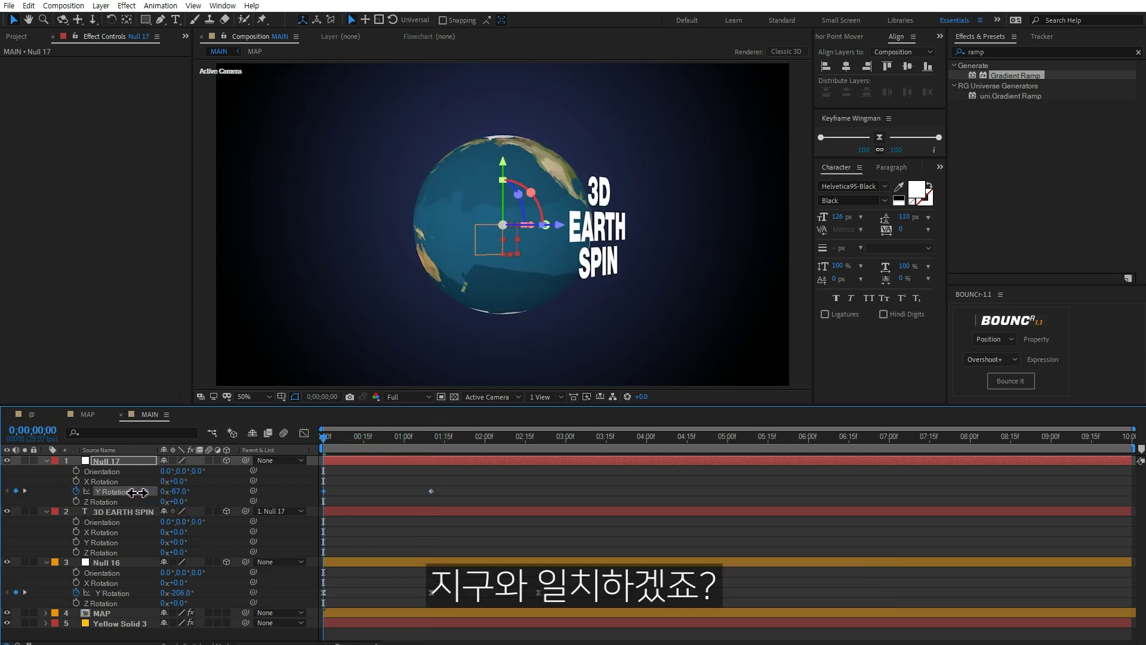
drag(181, 494, 348, 545)
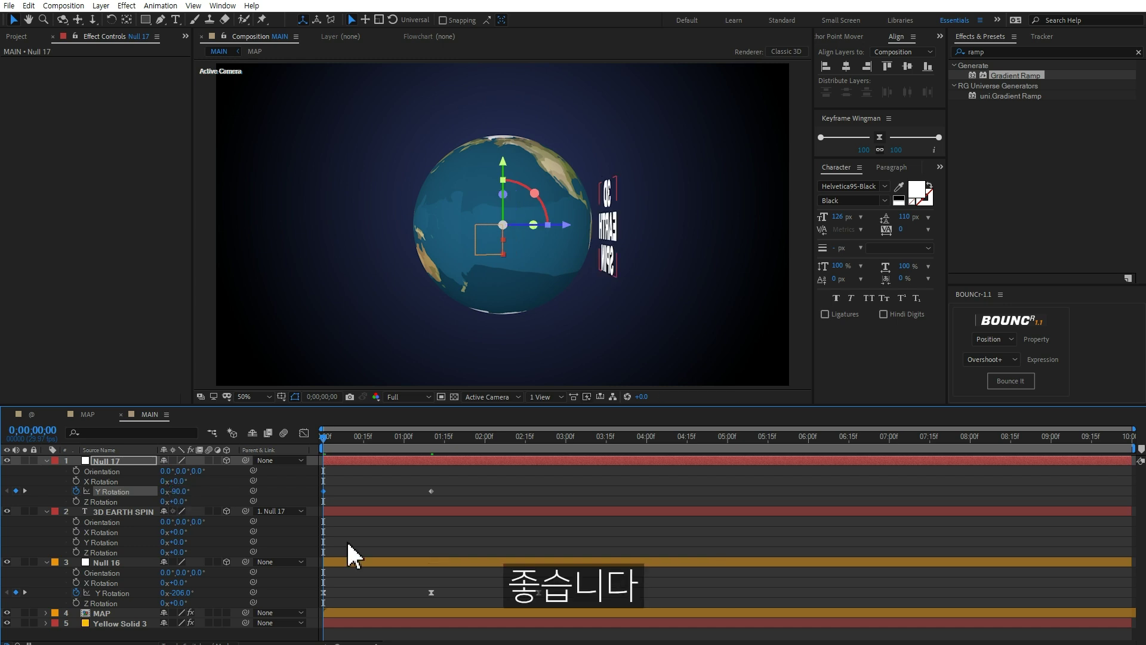
drag(325, 437, 538, 436)
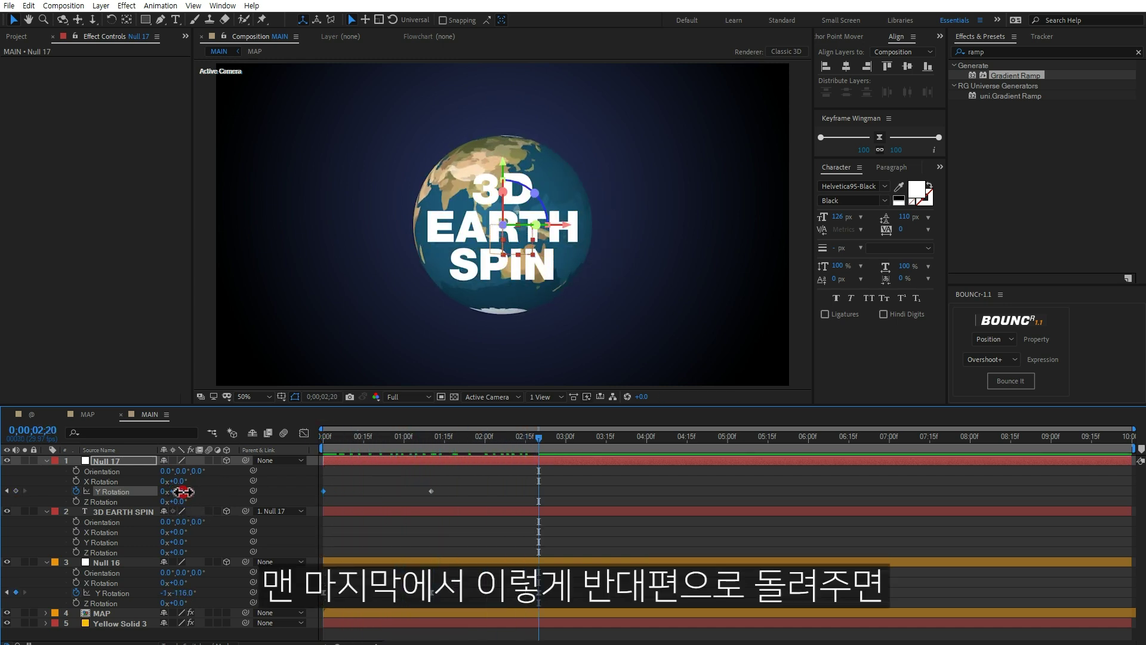
drag(182, 491, 227, 501)
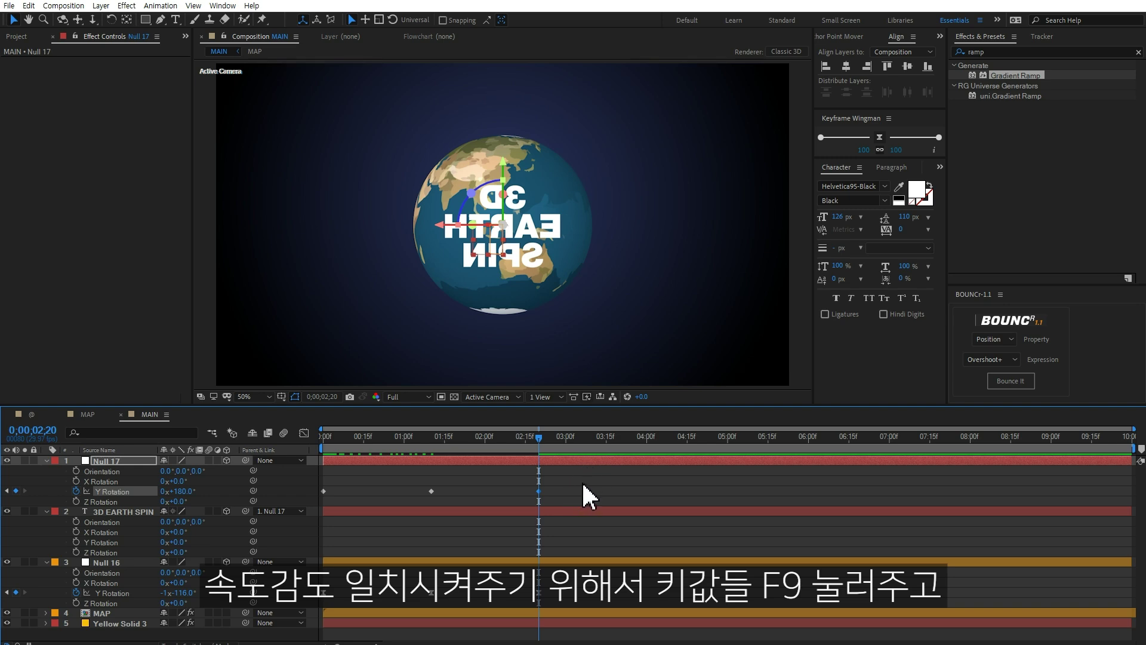
Easy-ease Null 17's Y Rotation keys, raising the middle and last keys' incoming influence to 100%.
drag(588, 474, 320, 497)
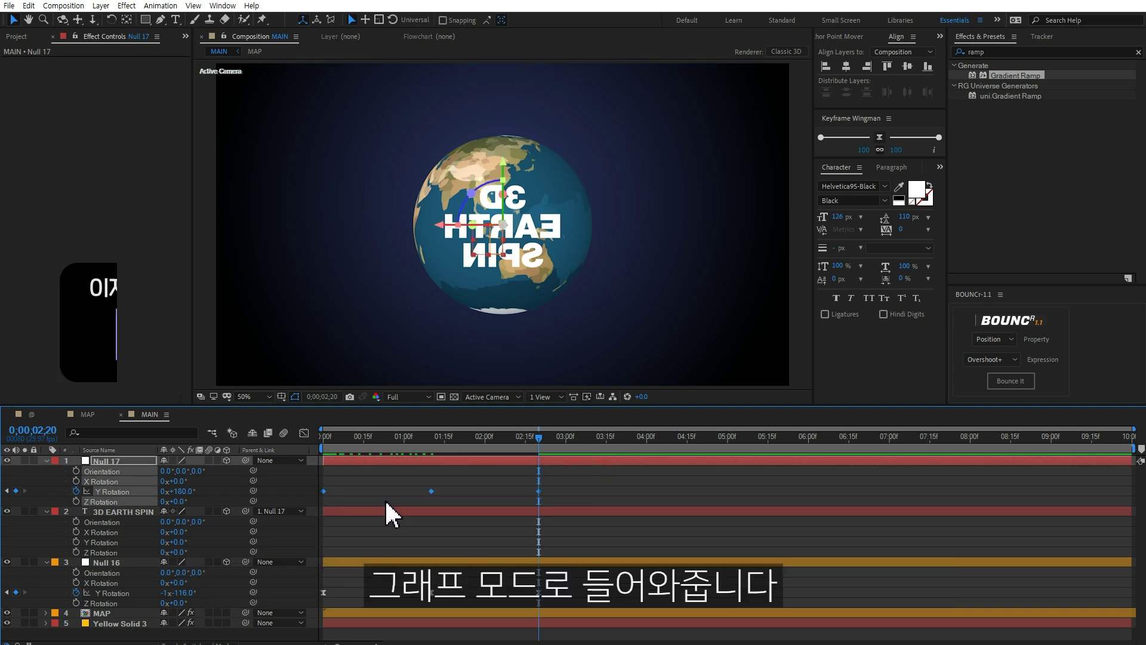
key(F9)
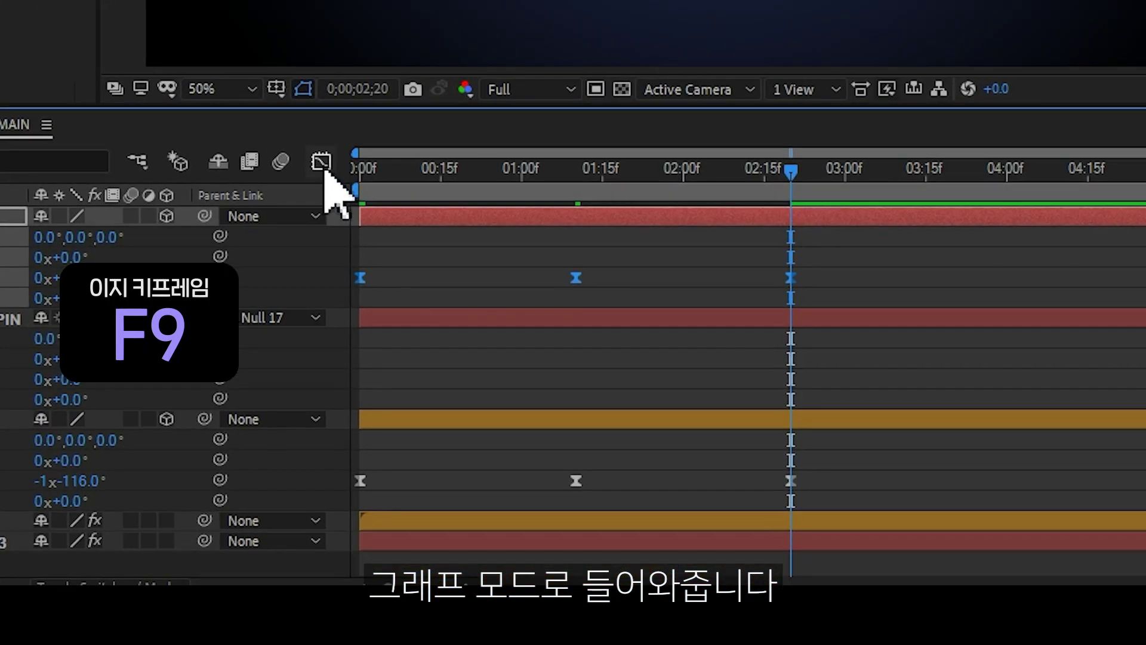
click(304, 433)
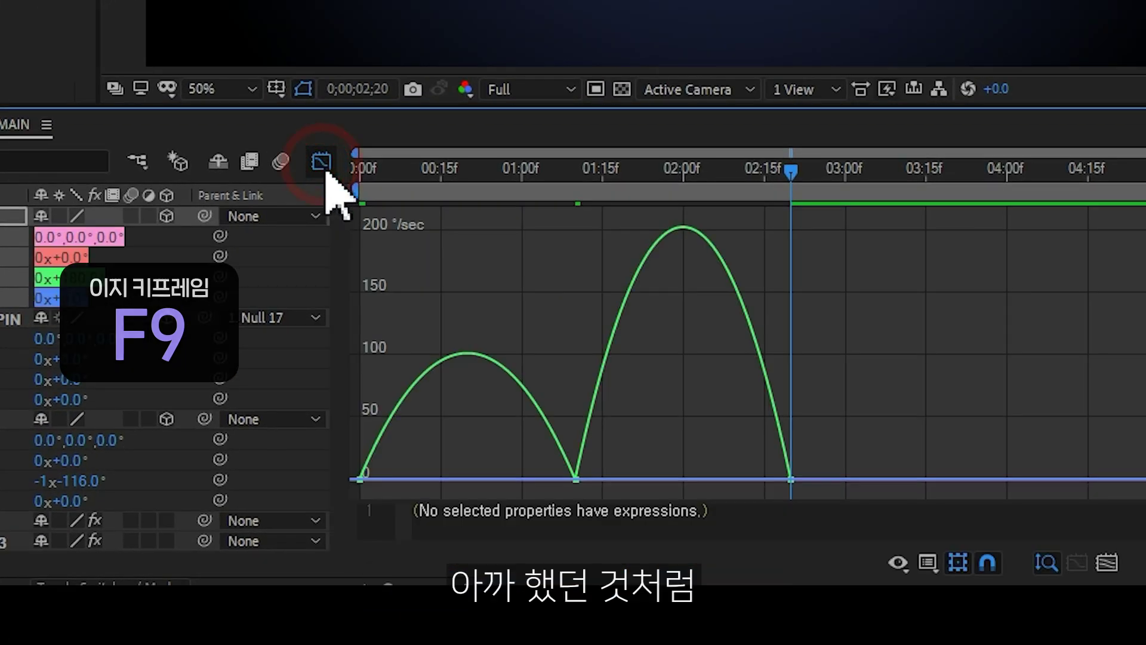
click(576, 479)
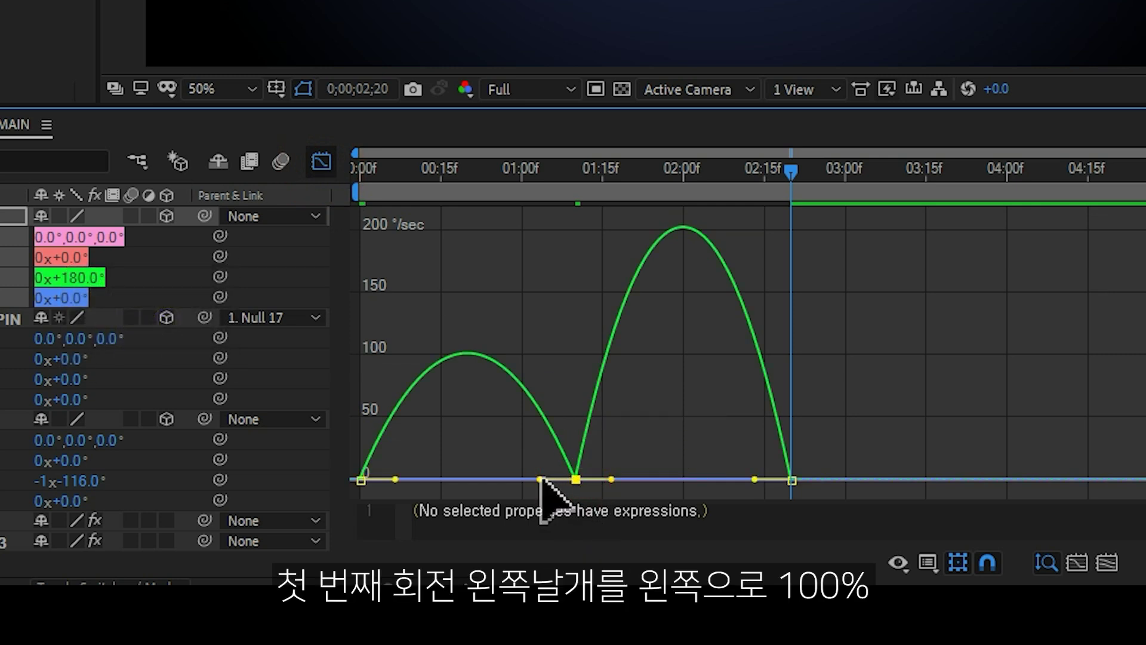
drag(521, 478, 449, 479)
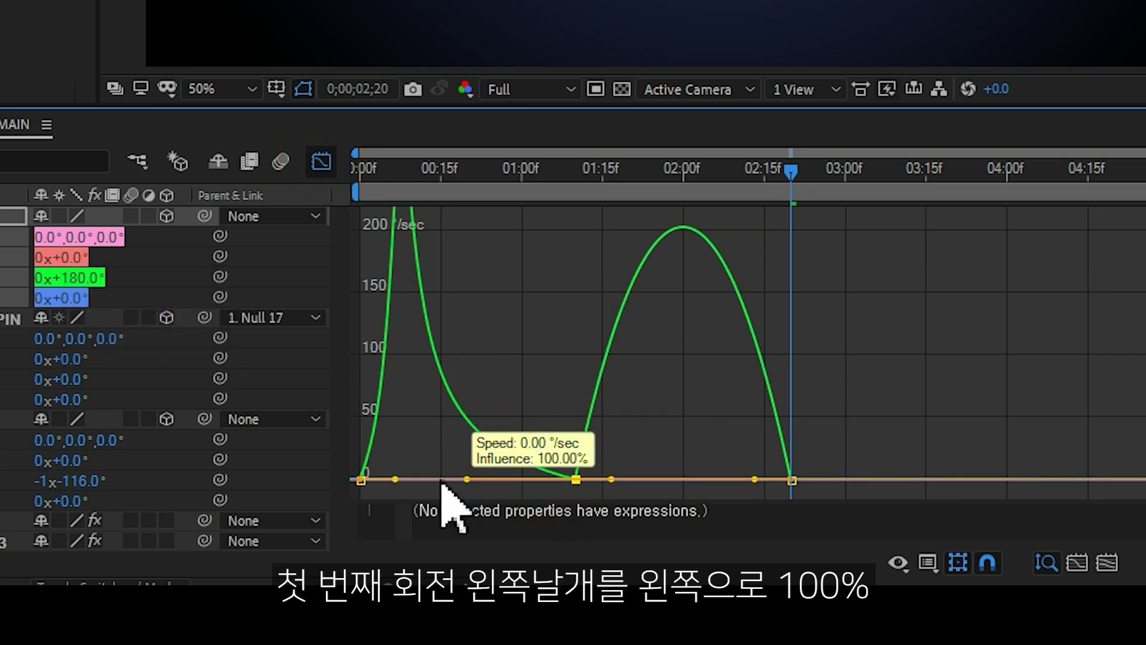
click(791, 479)
drag(754, 479, 647, 491)
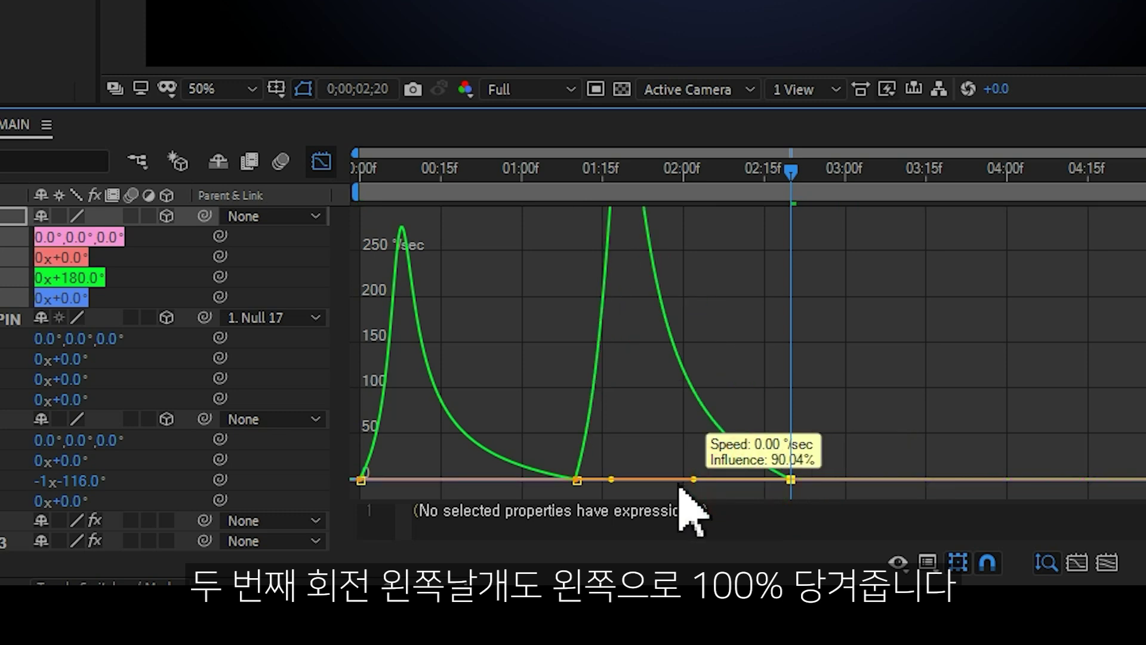
click(322, 161)
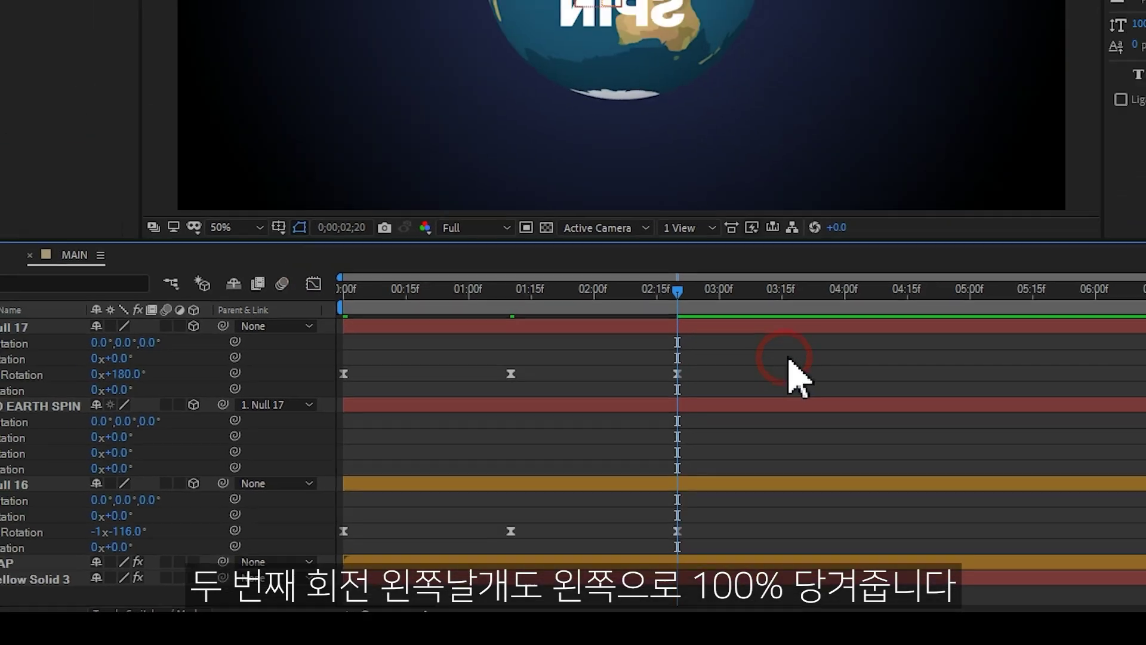
key(space)
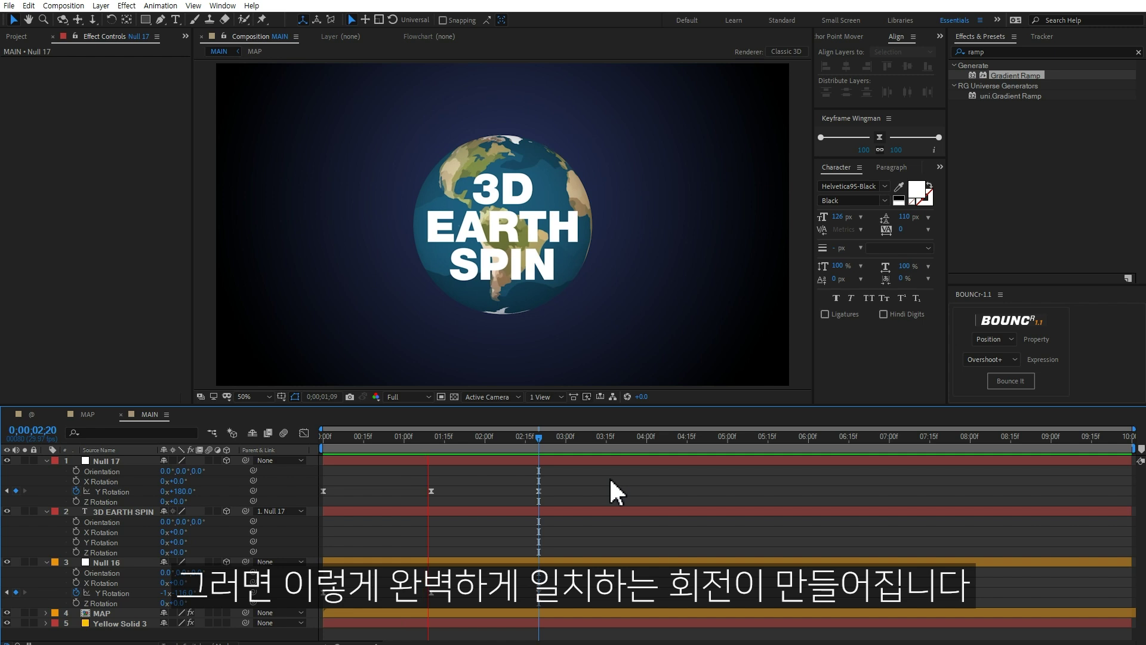
Make the MAP layer 3D so the globe hides the title when it passes behind.
key(space)
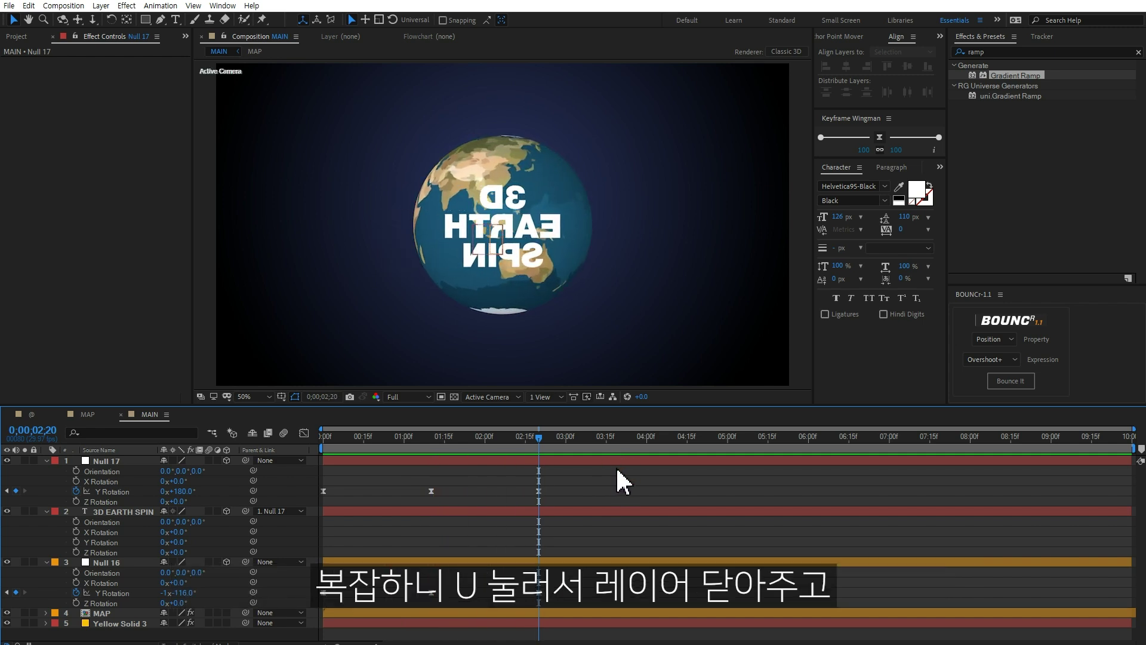
key(u)
mouse_move(512, 442)
mouse_down()
mouse_move(396, 451)
mouse_move(468, 453)
mouse_up()
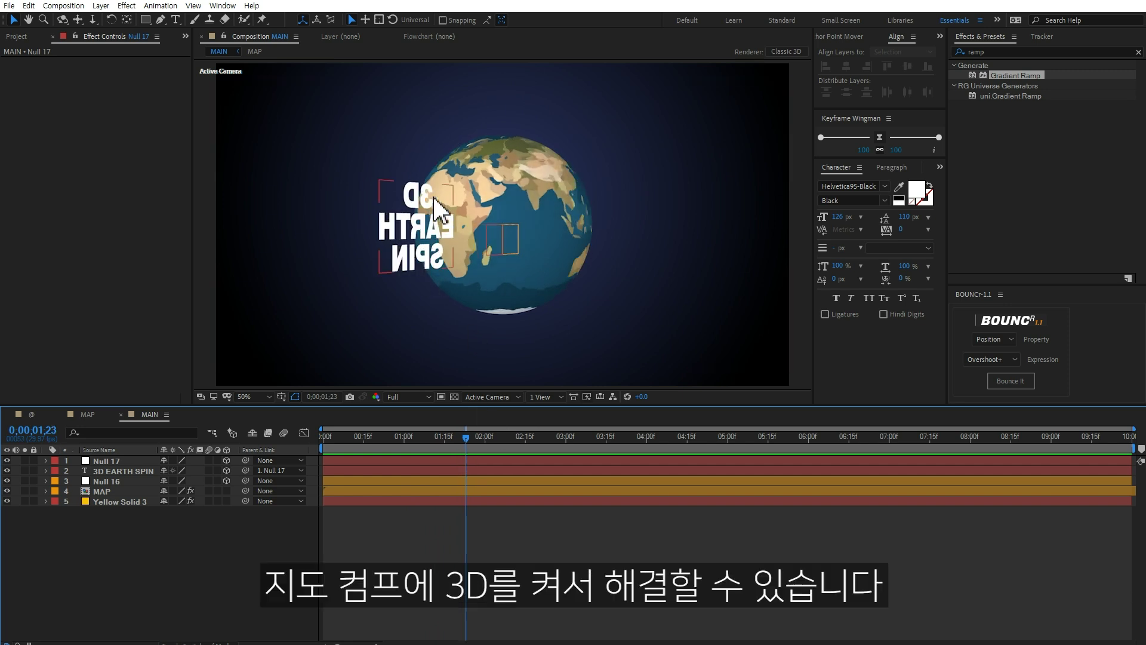
click(122, 490)
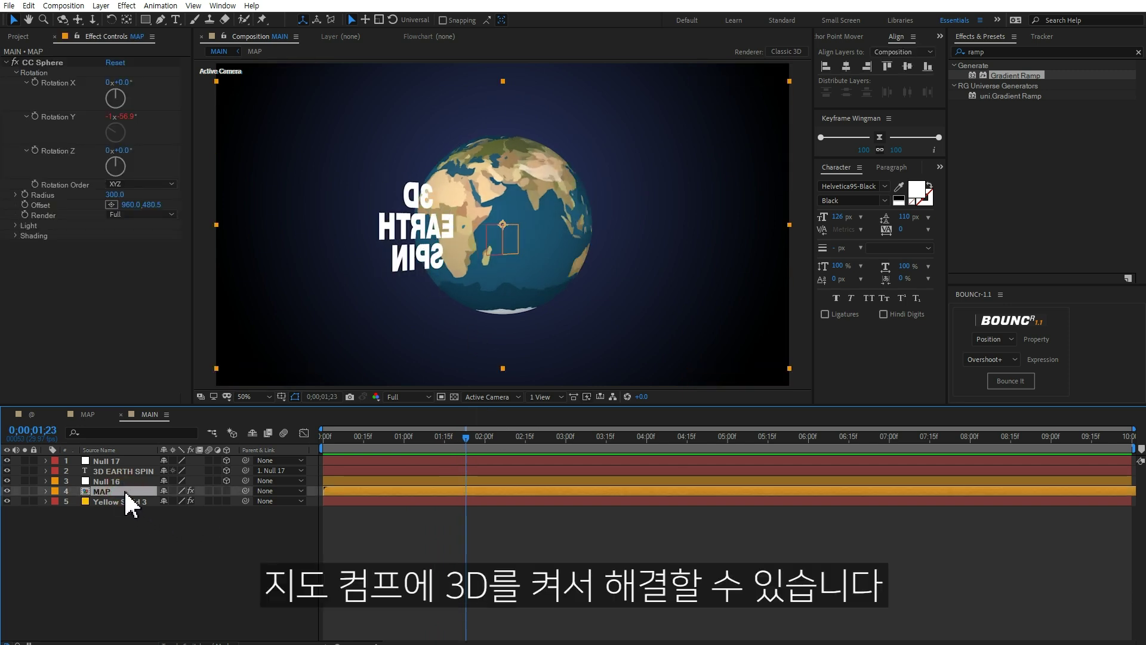
click(226, 490)
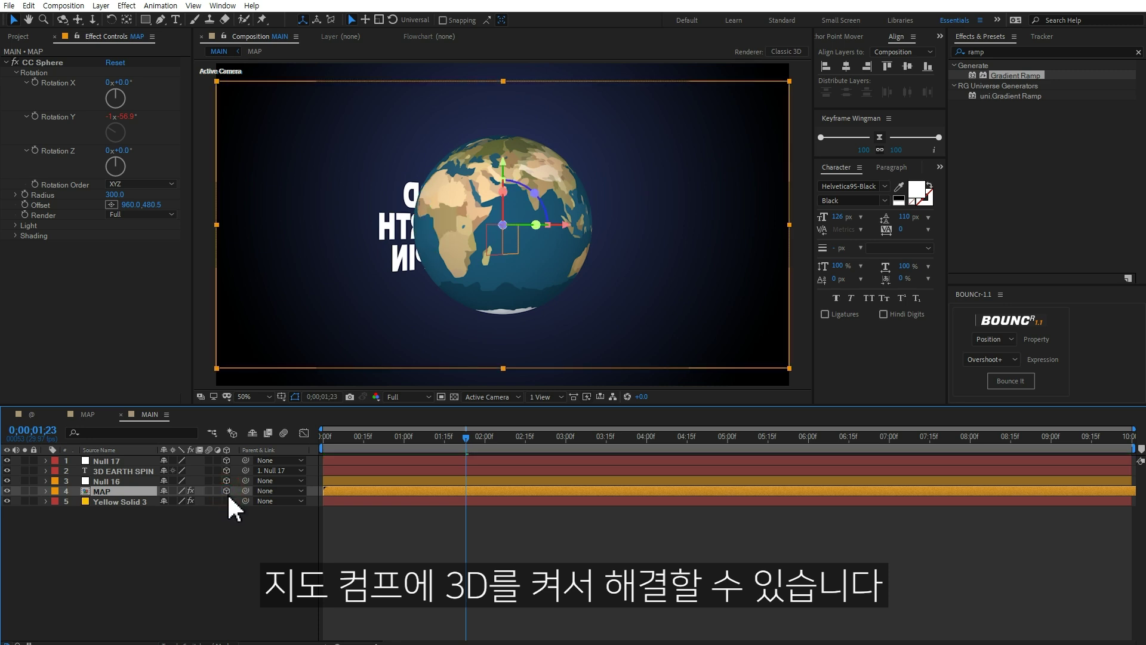
click(364, 564)
End the work area at 3 seconds and preview the spin.
drag(466, 443, 526, 445)
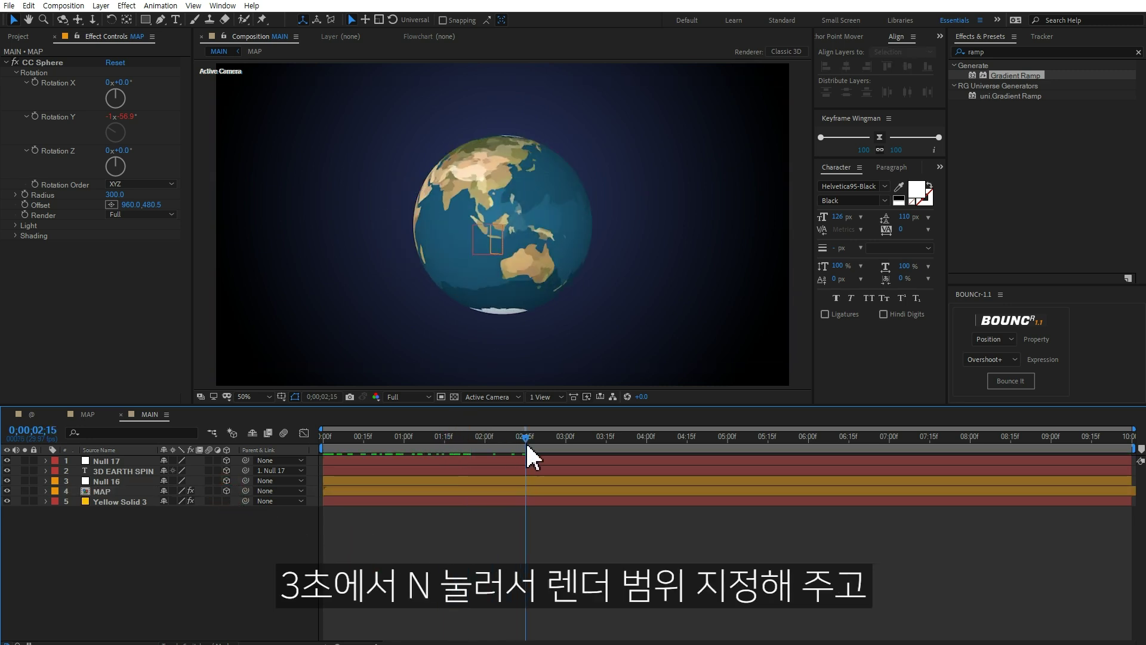
click(567, 442)
key(n)
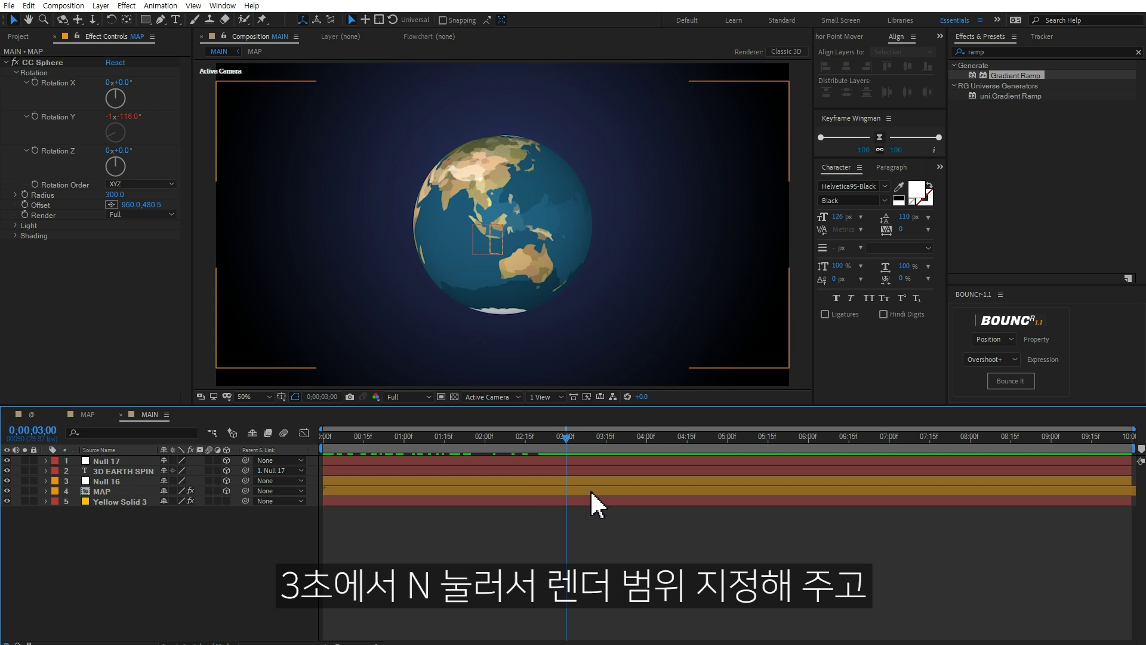
key(space)
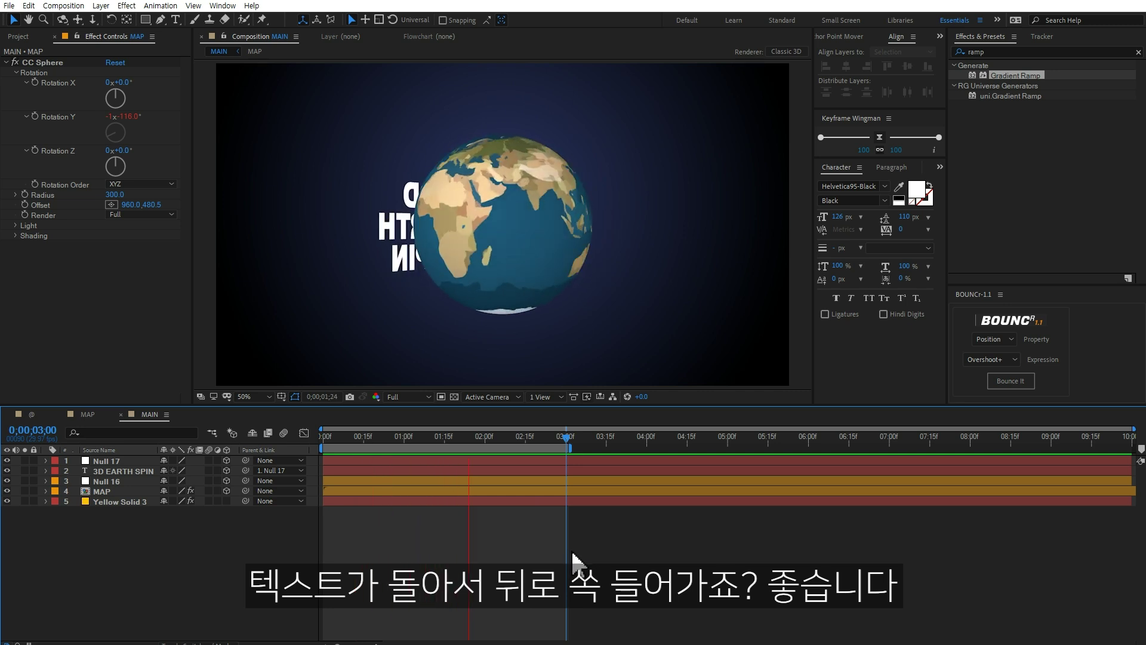
key(space)
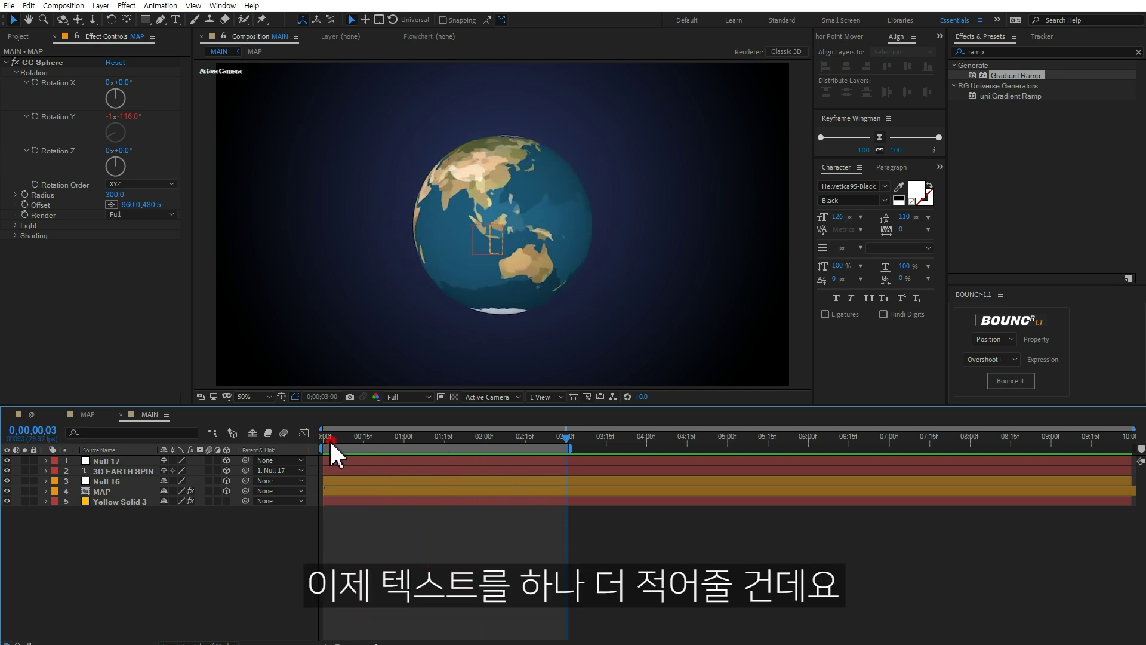
Duplicate the 3D EARTH SPIN title and set the copy's parent to None.
drag(332, 444, 465, 464)
key(u)
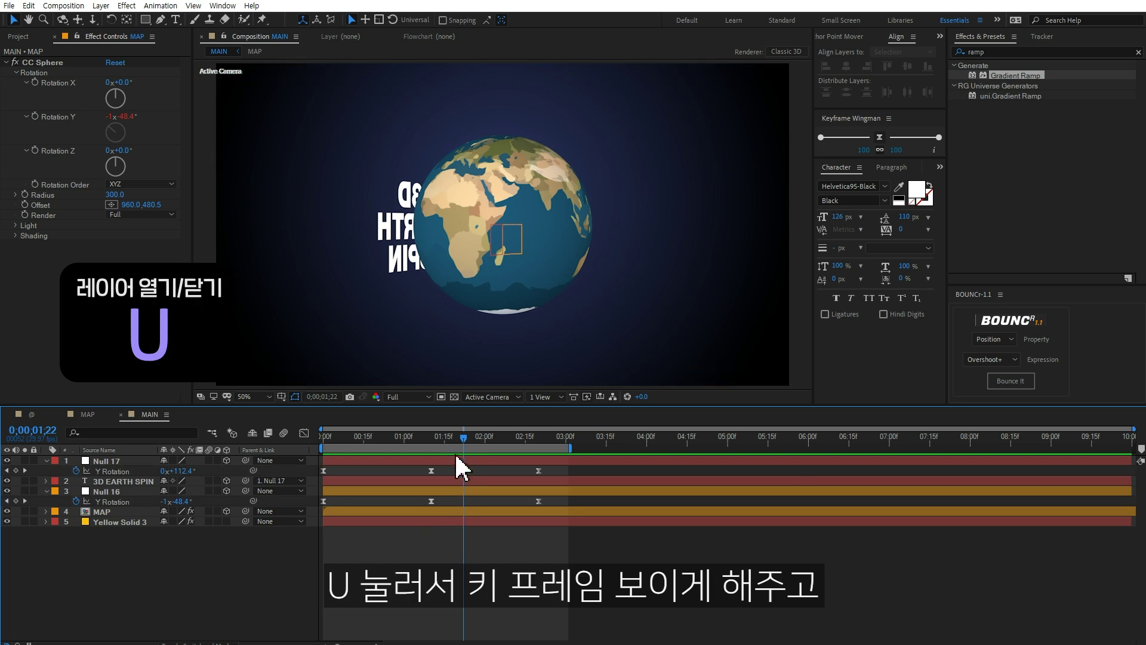
drag(437, 437, 434, 440)
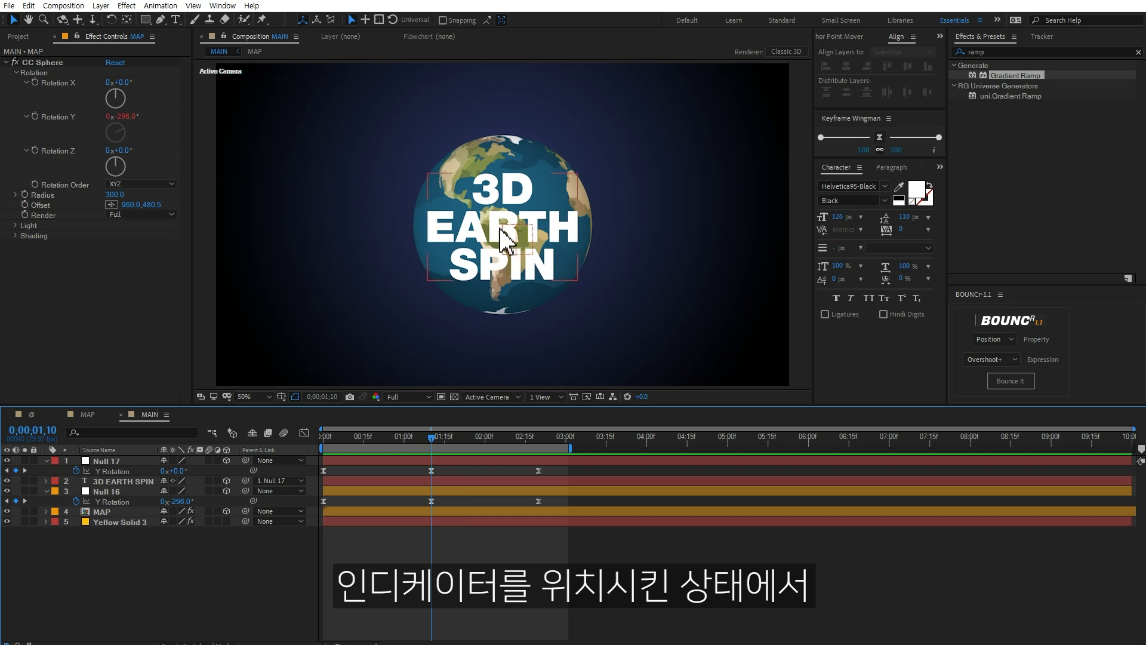
click(133, 481)
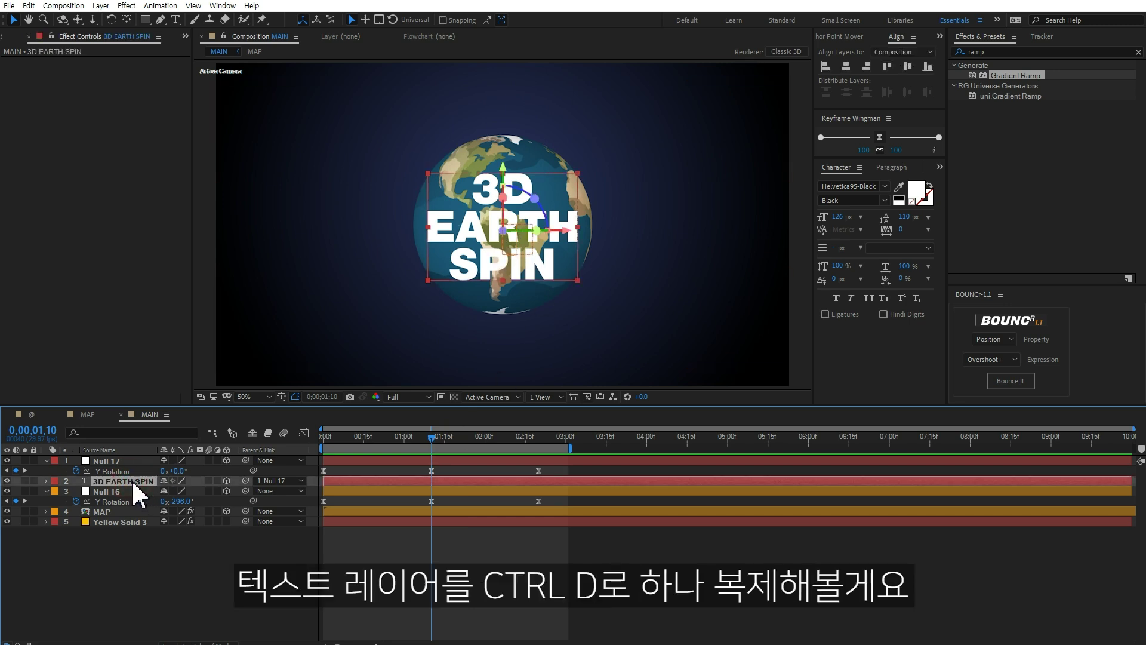
key(ctrl+d)
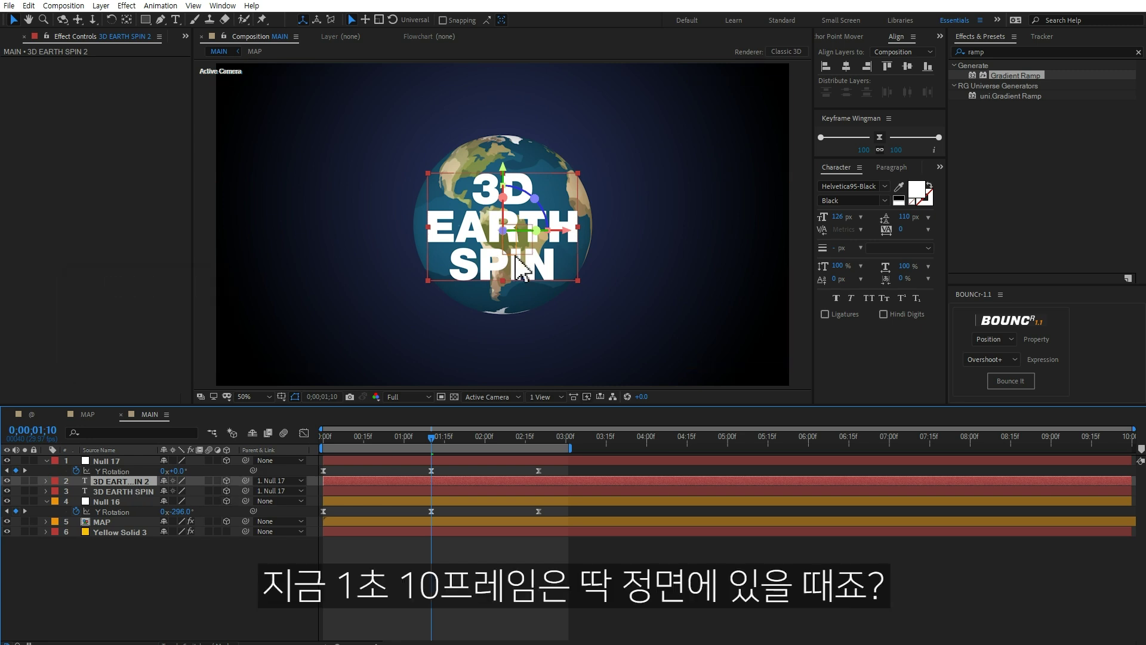
click(276, 481)
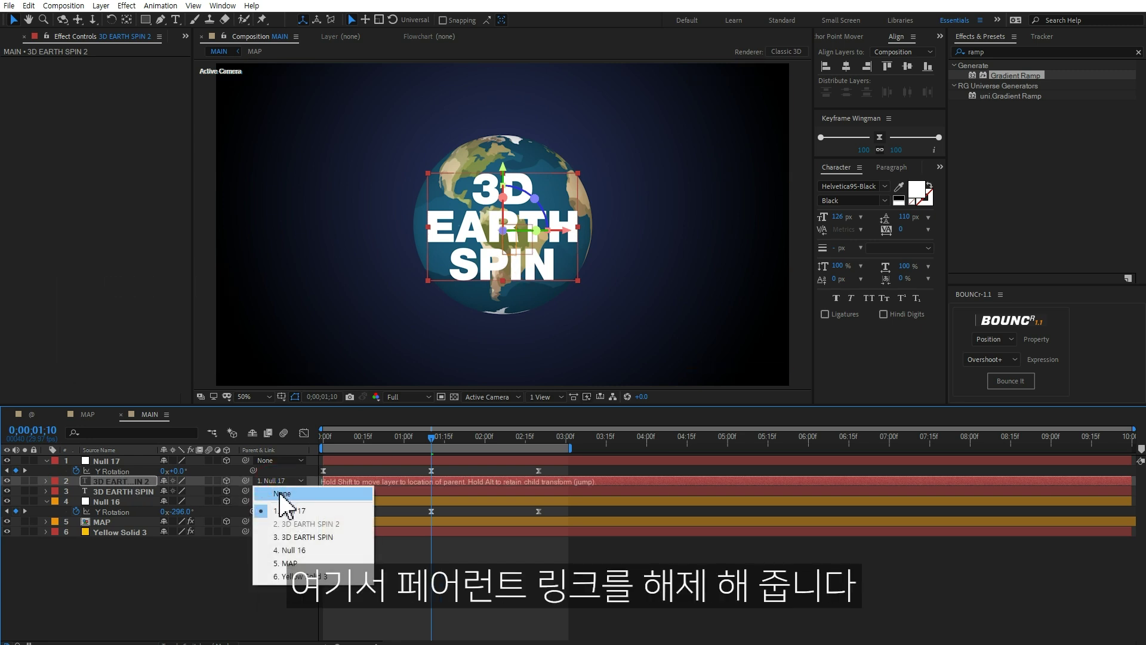
click(281, 494)
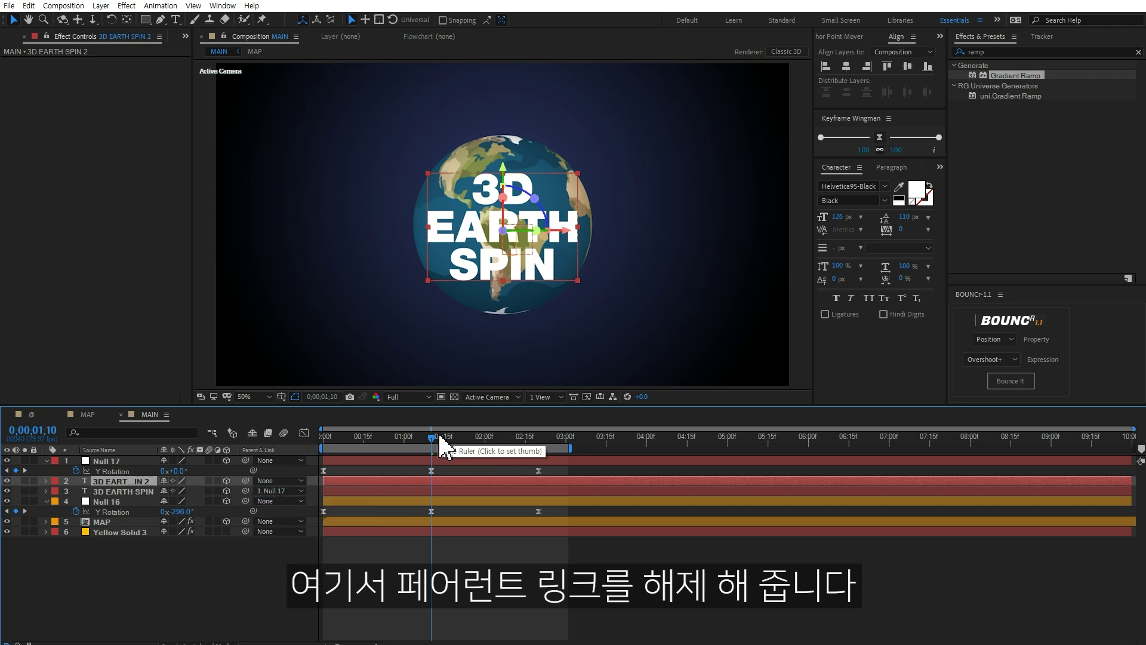
Re-parent the copy to Null 17 at 2;20 and preview its offset orbit.
drag(438, 443, 532, 447)
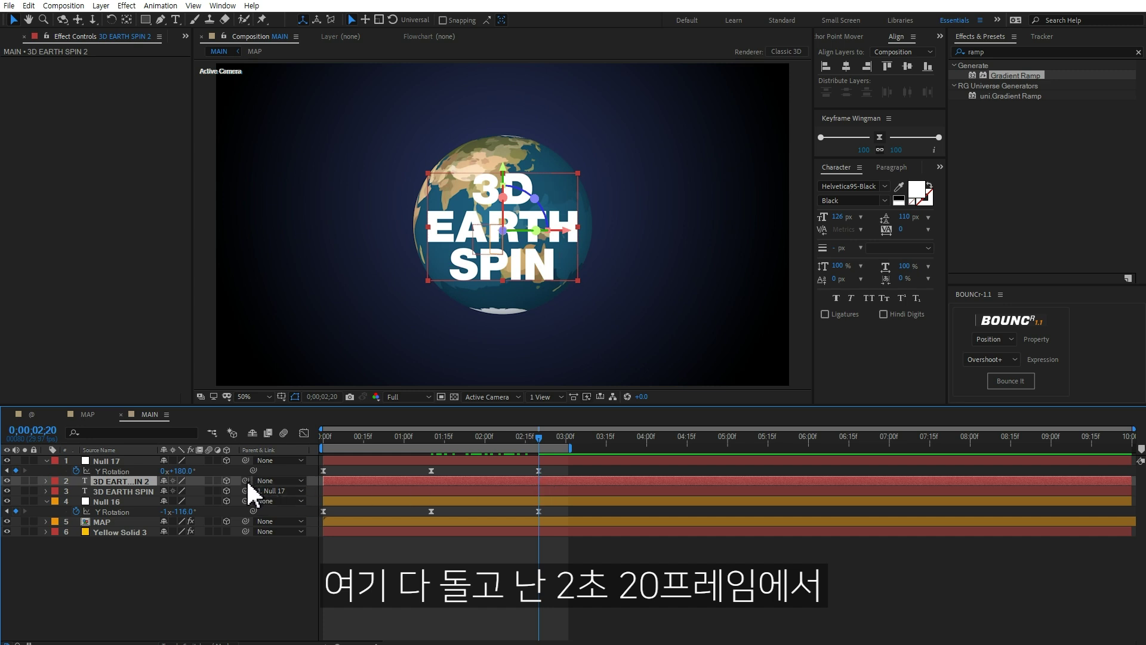
drag(246, 480, 145, 463)
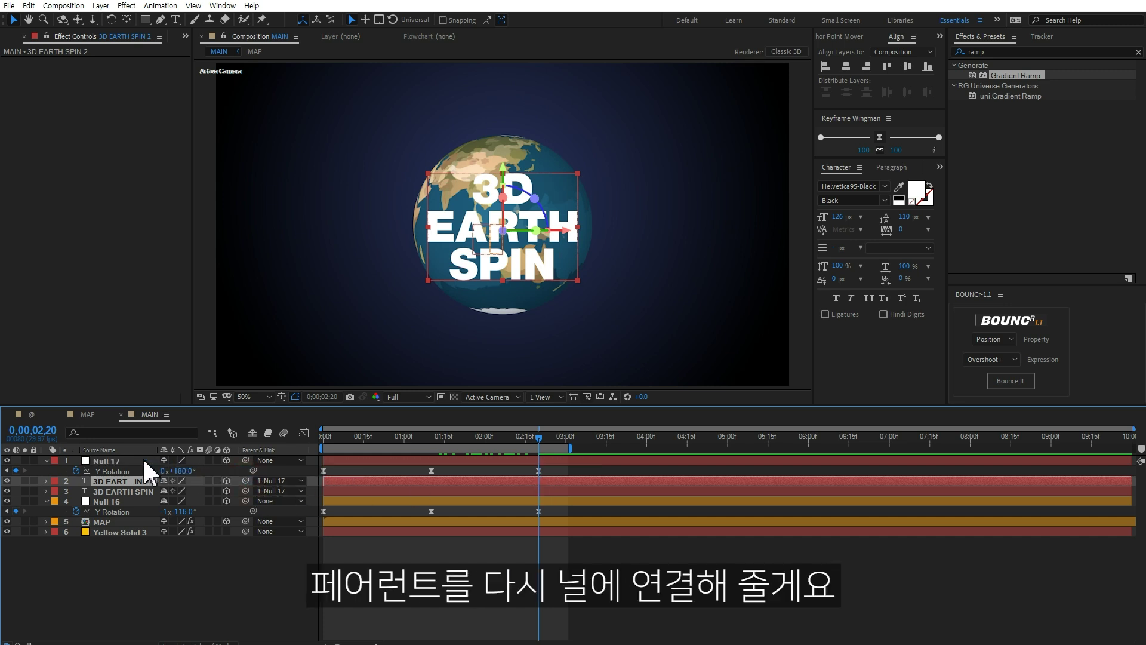
mouse_move(539, 439)
mouse_down()
mouse_move(396, 436)
mouse_move(535, 448)
mouse_up()
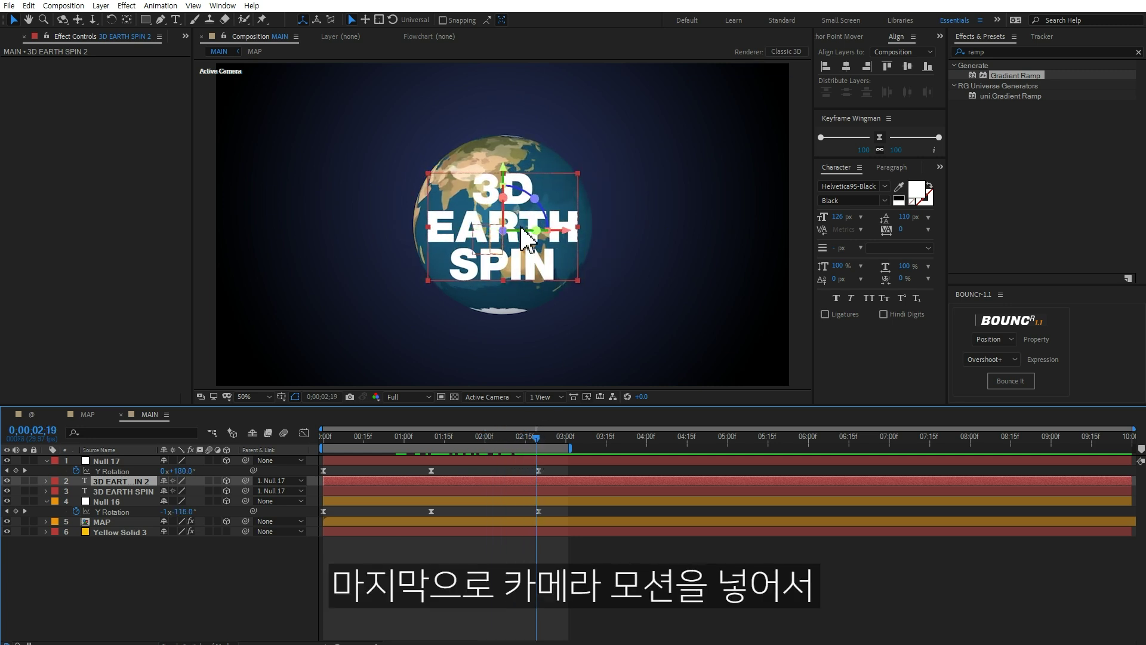
key(space)
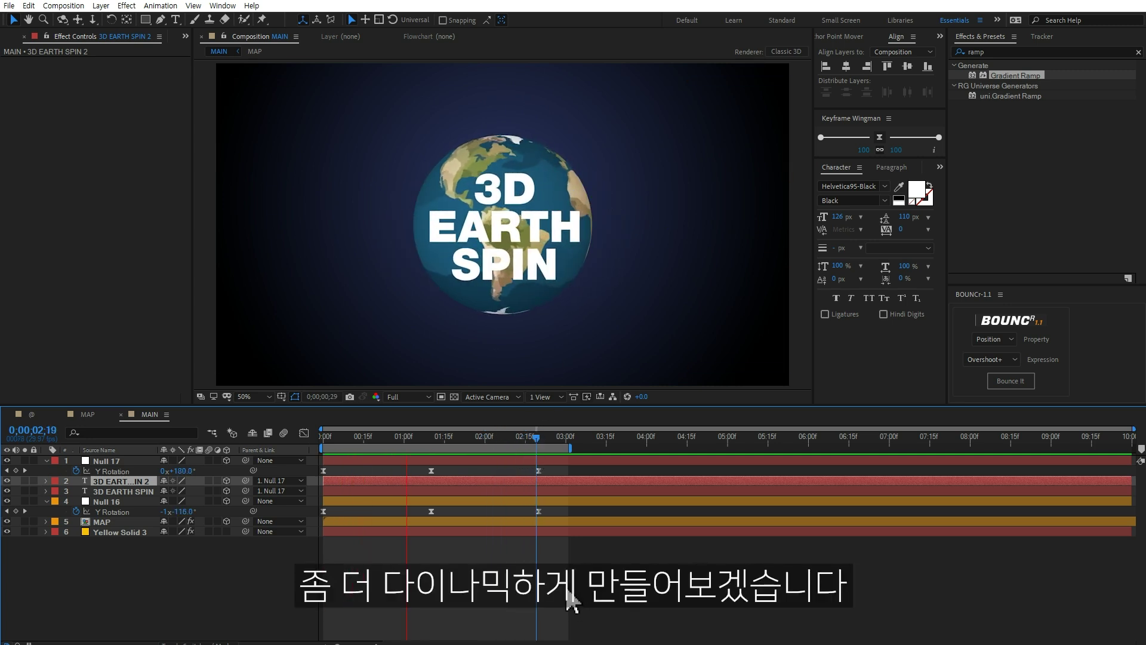
Create Camera 1 in the MAIN composition with the default 50mm camera settings.
key(space)
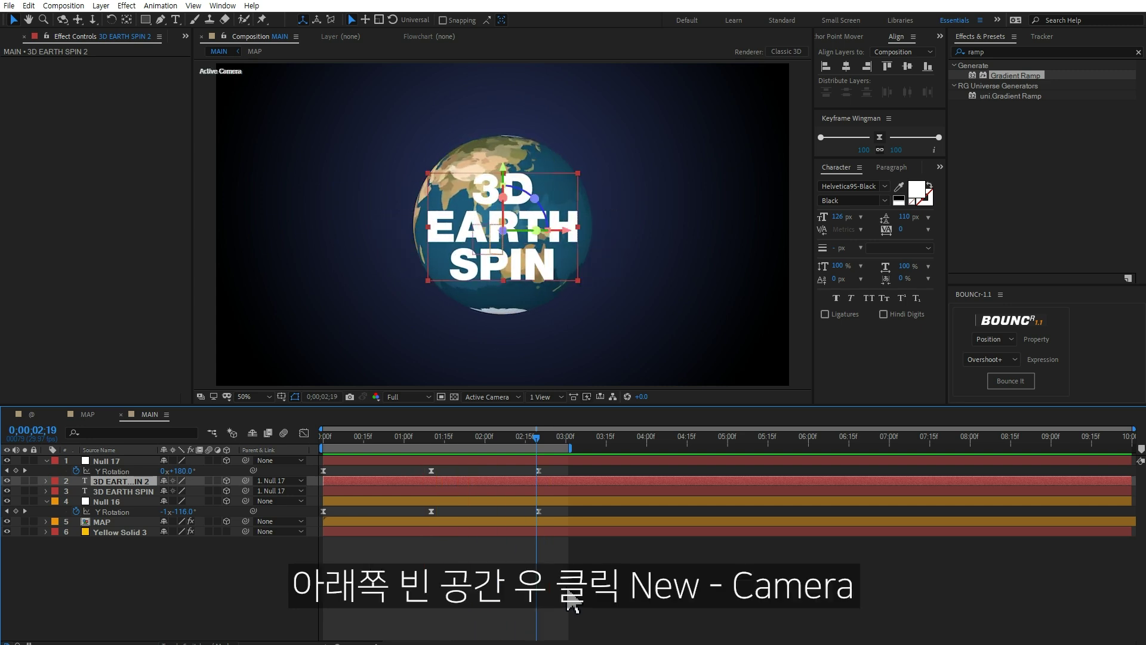
right_click(146, 570)
mouse_move(243, 430)
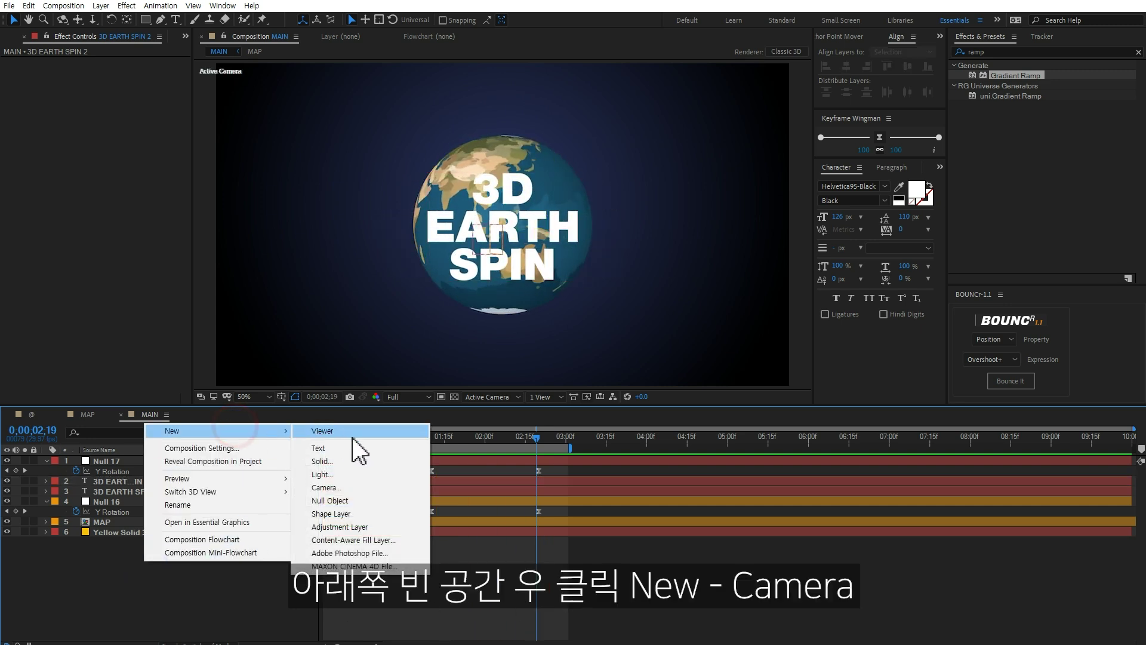
click(353, 487)
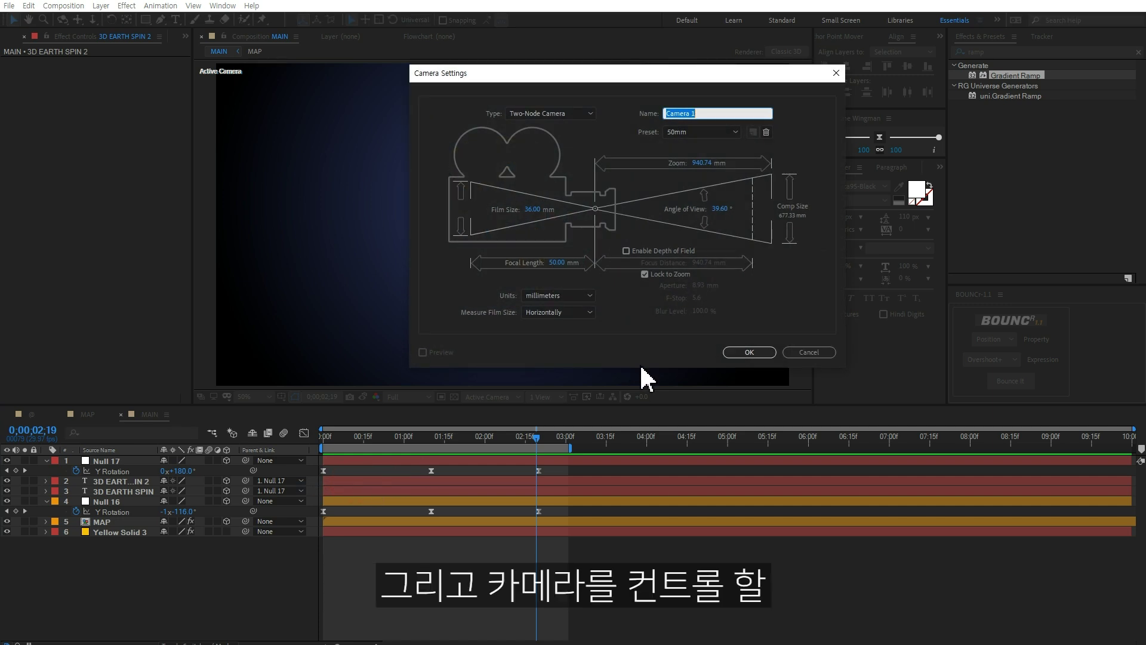
click(736, 356)
right_click(144, 575)
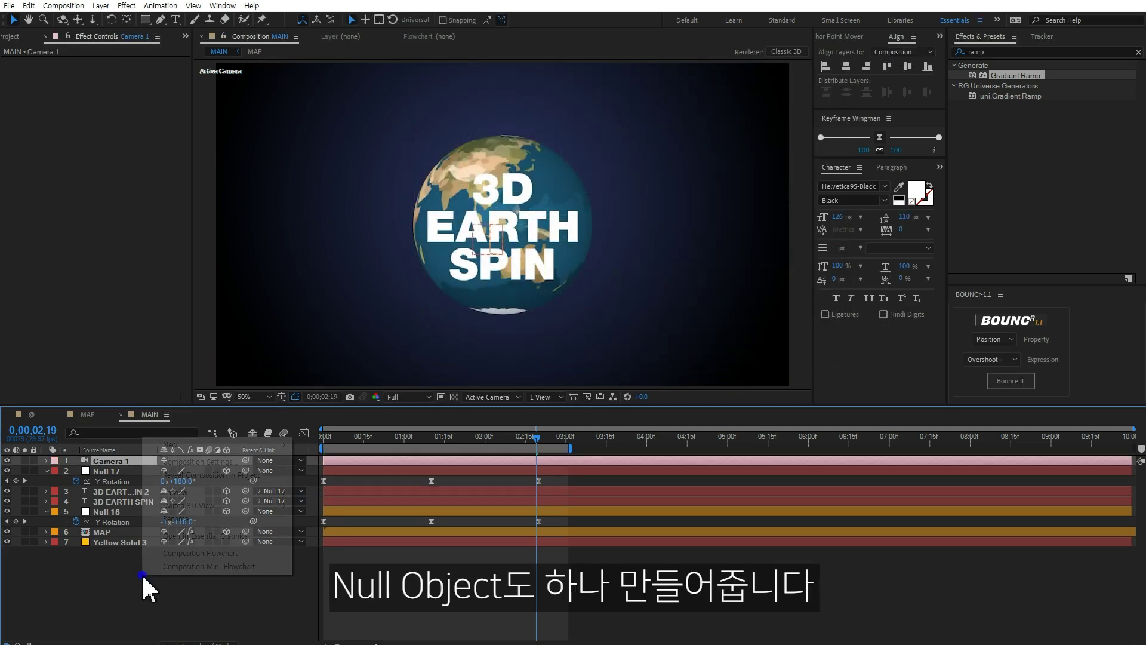
Create Null 18, make it Camera 1's parent, and set both layers' label to Green.
mouse_move(191, 445)
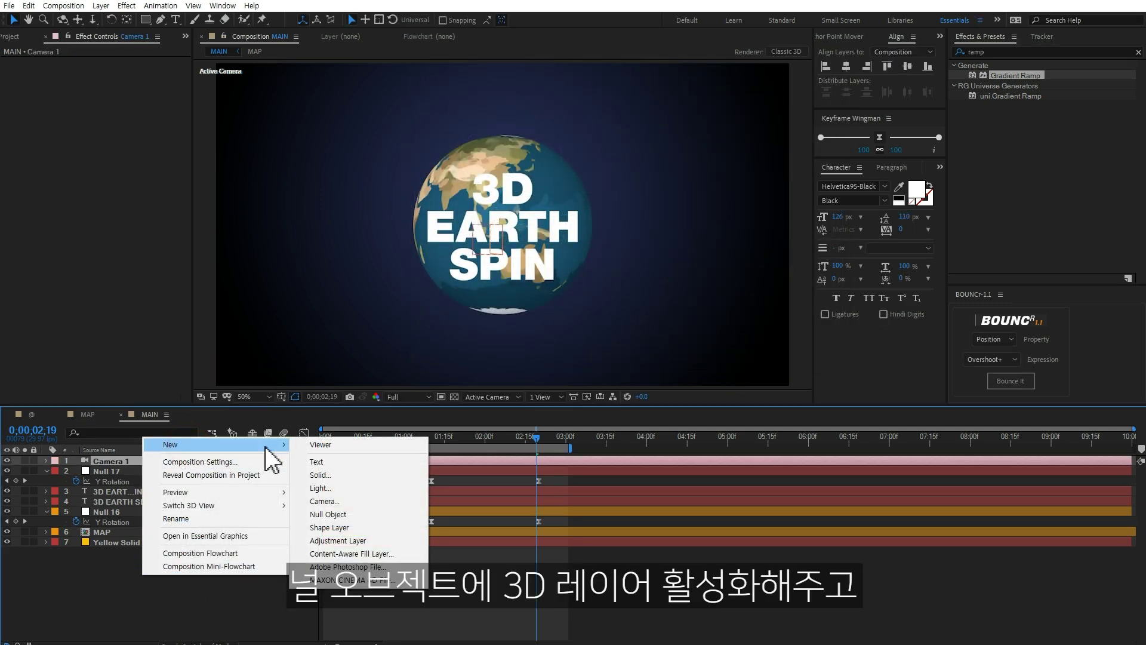
click(344, 515)
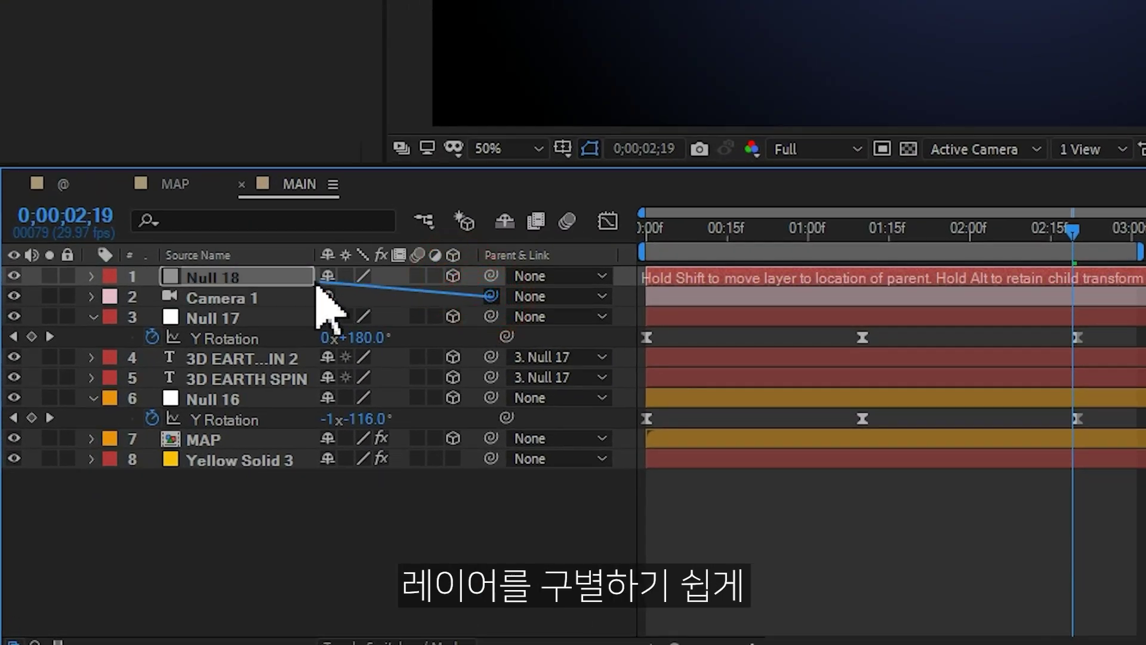
drag(492, 298, 322, 286)
shift+click(226, 301)
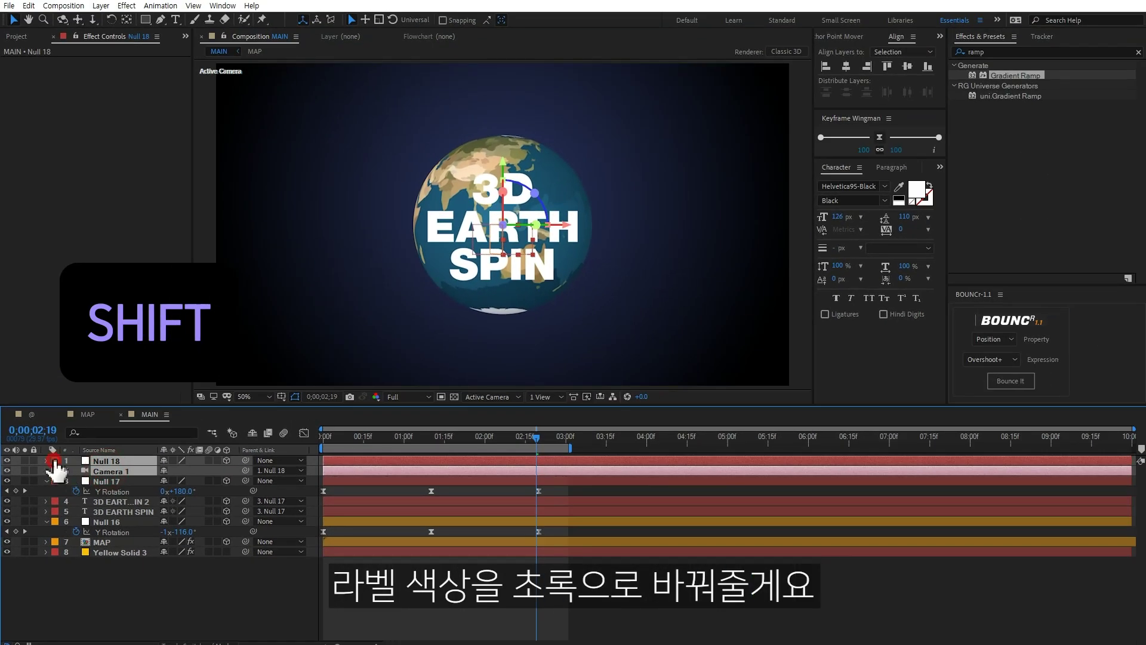
click(54, 461)
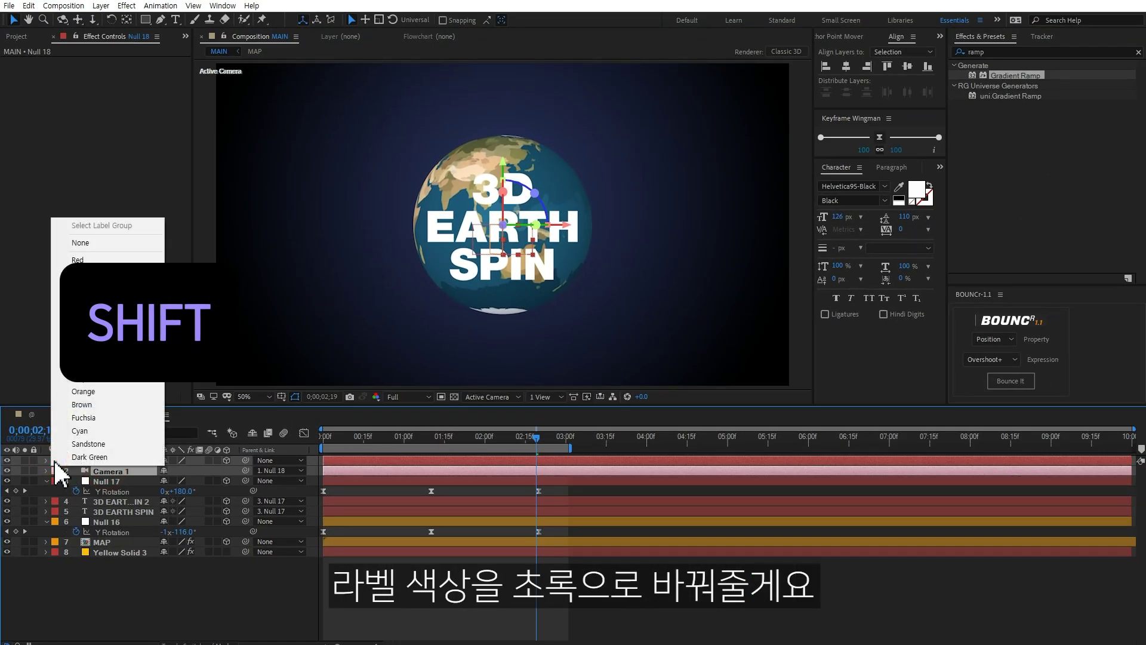
click(84, 365)
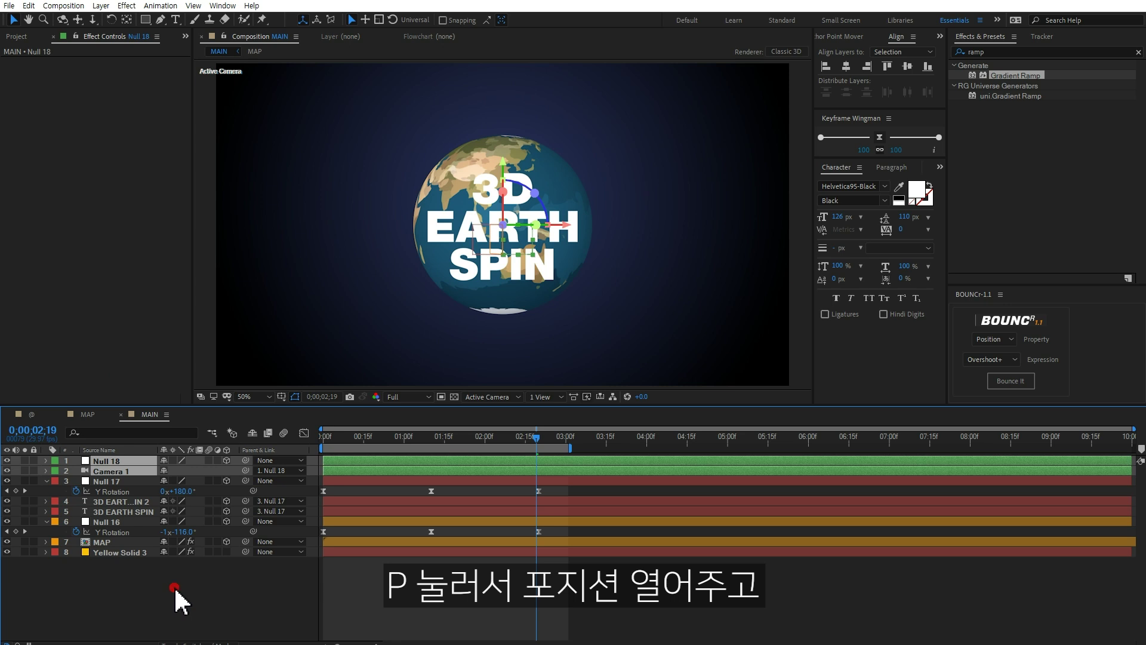
Keyframe Null 18's Position to push the camera in from Z -1744 at 0;00, to -511 at 1;10, settling by 2;20.
click(112, 460)
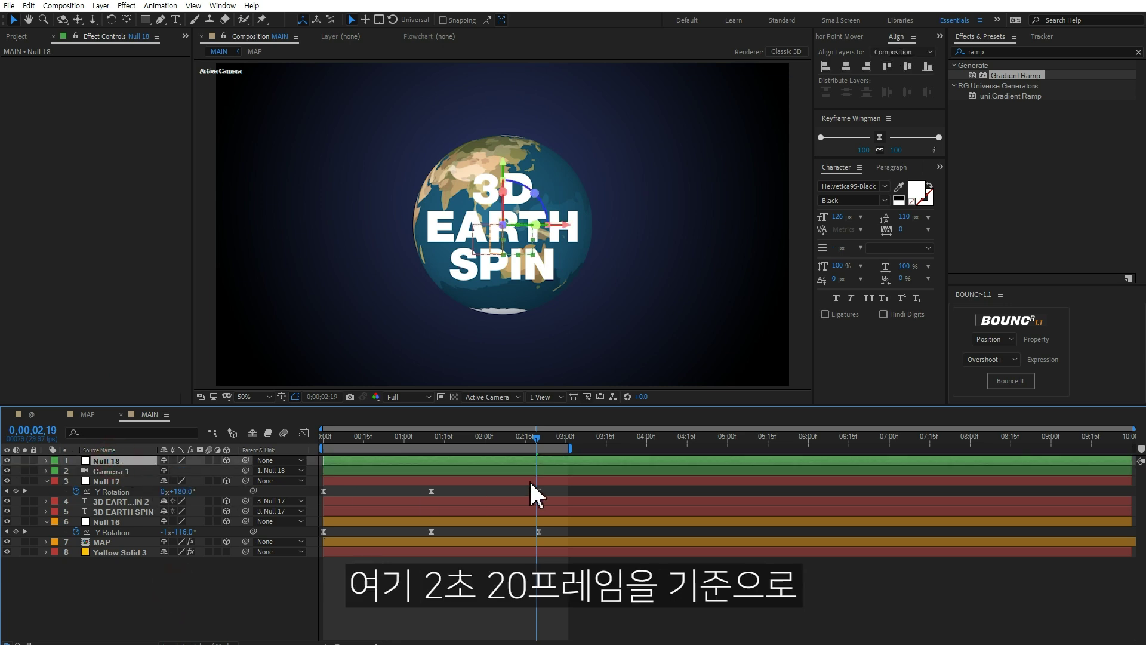
key(p)
click(539, 435)
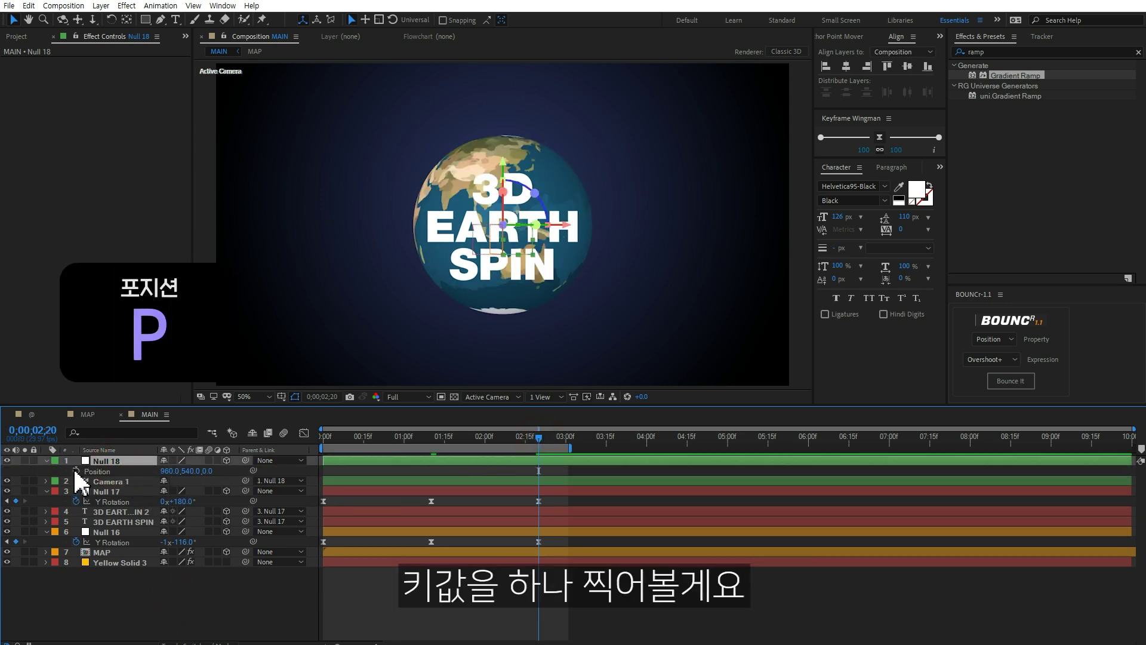
click(75, 471)
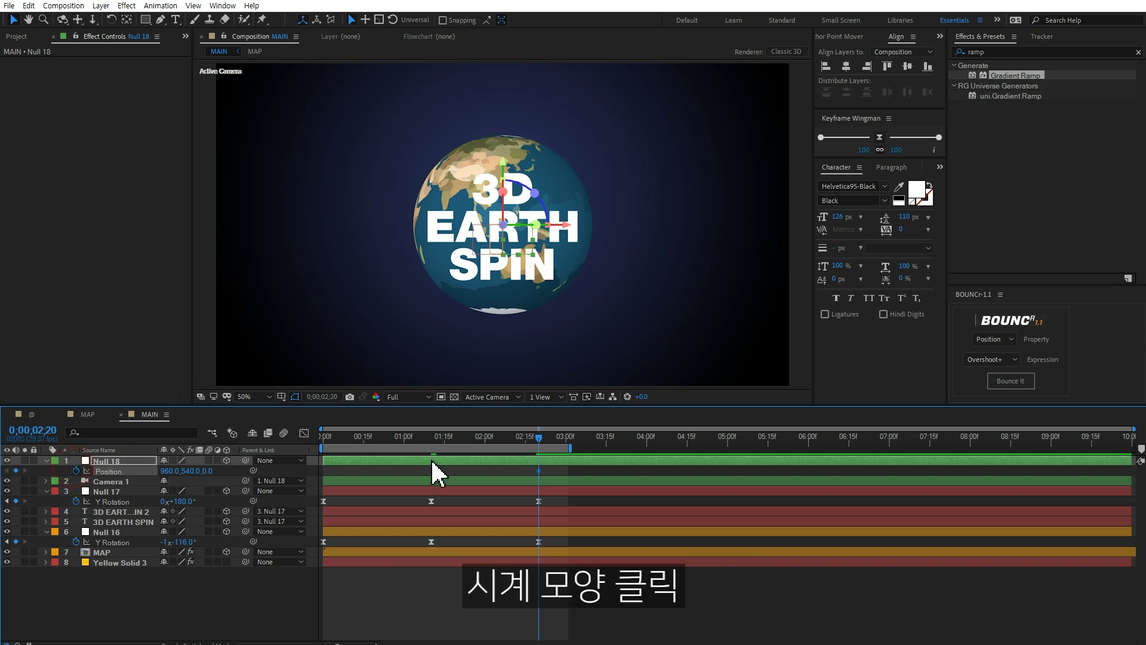
click(431, 436)
mouse_move(207, 471)
mouse_down()
mouse_move(541, 472)
mouse_move(517, 481)
mouse_up()
key(Home)
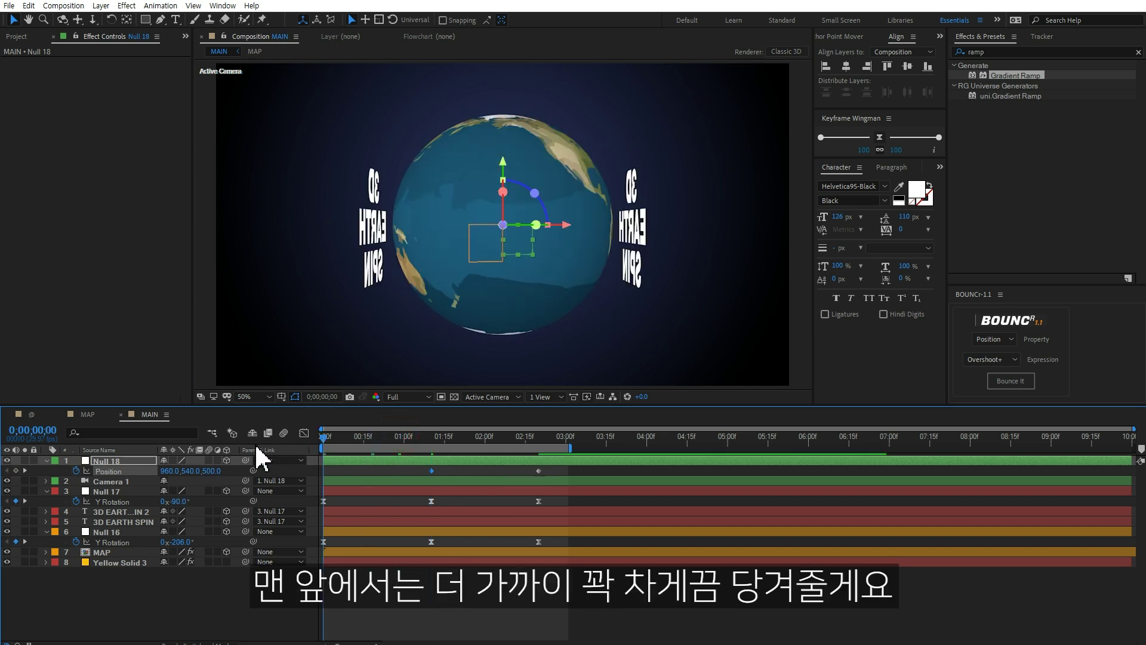
drag(213, 471, 956, 469)
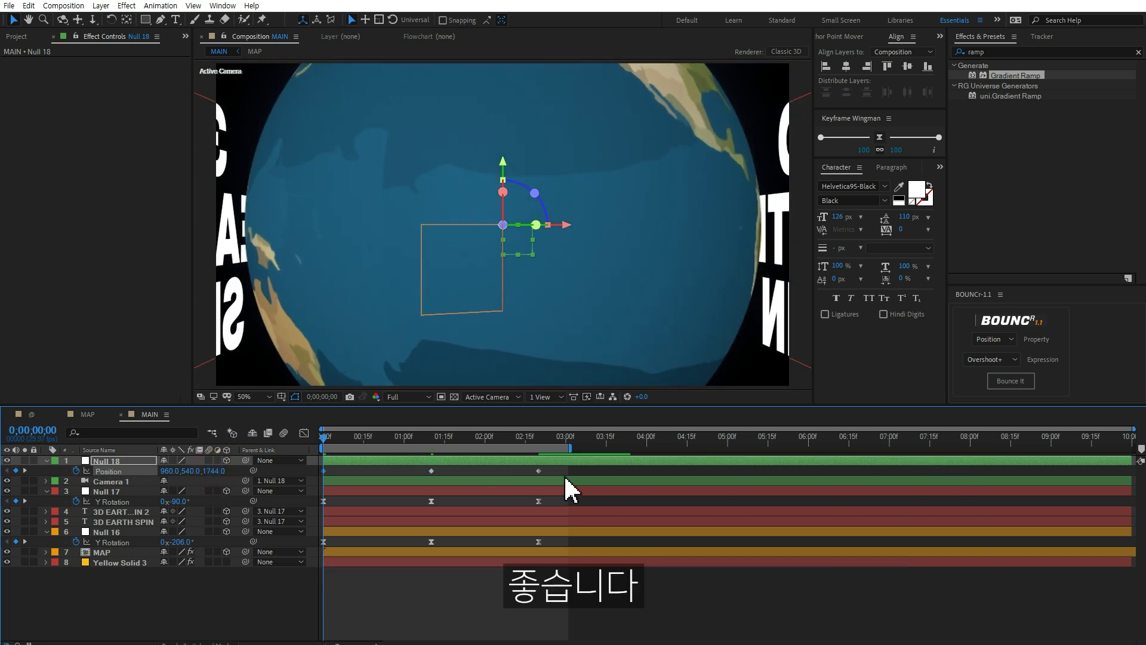
drag(448, 476, 301, 481)
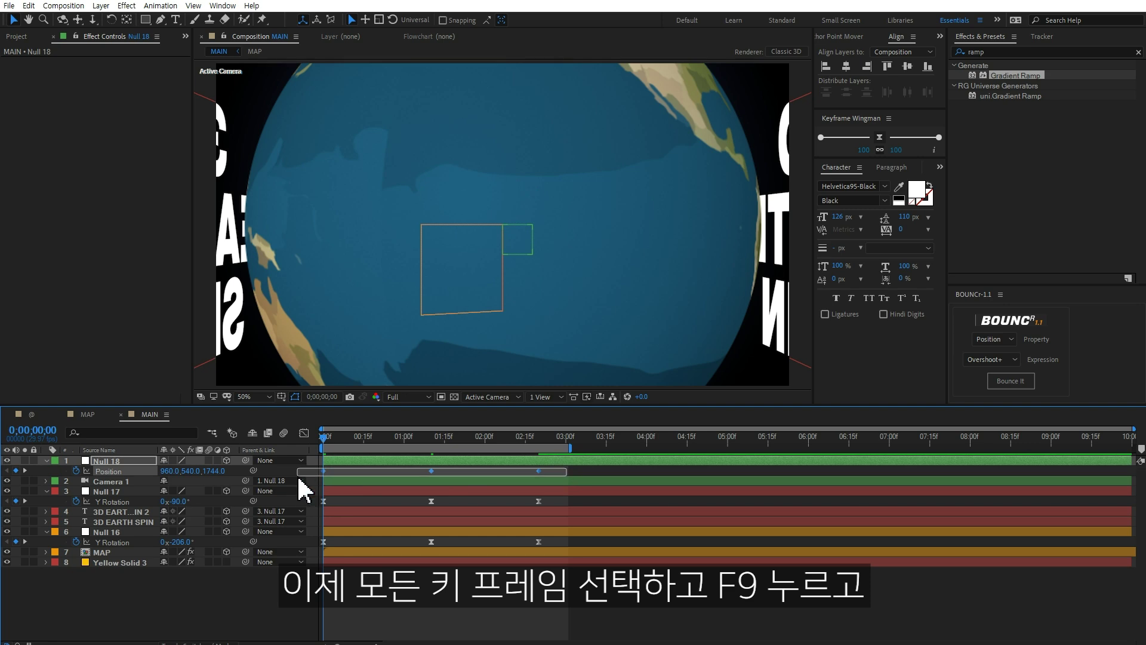
Easy-ease Null 18's three Position keyframes and stretch their incoming speed-graph influence to 100%.
key(F9)
click(303, 432)
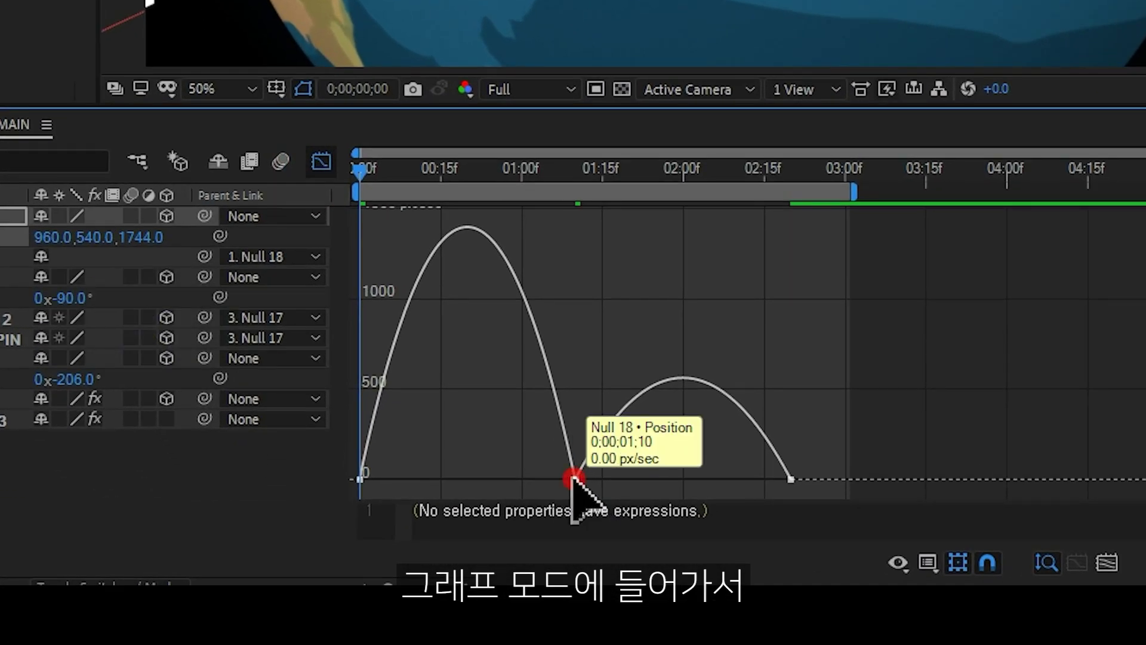
click(573, 479)
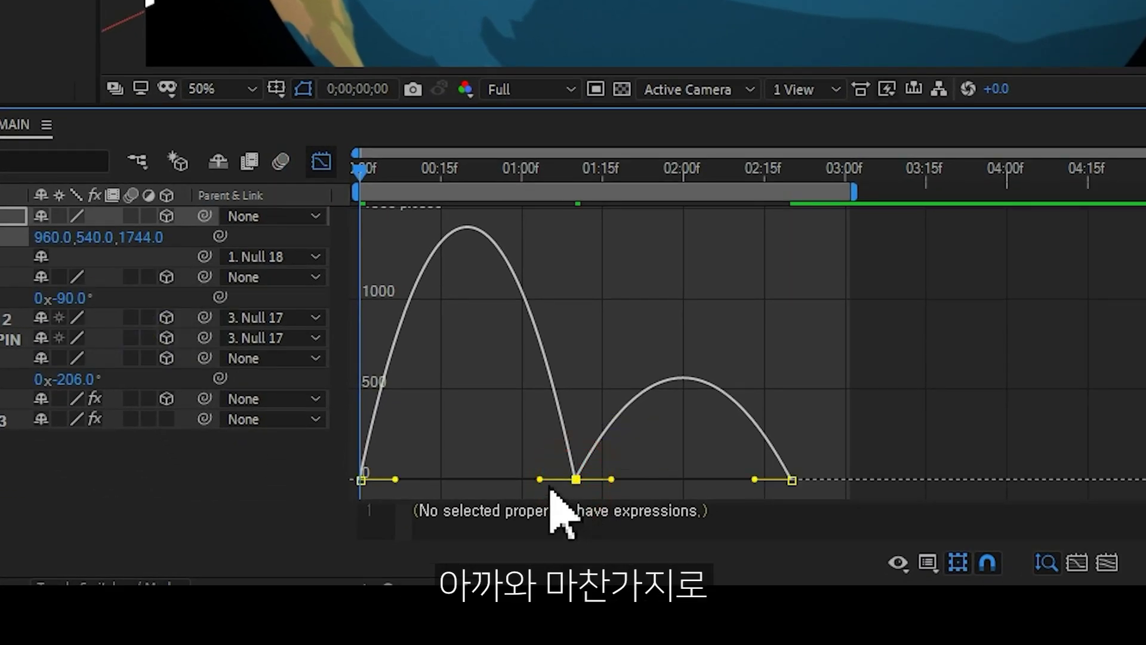
drag(539, 479, 467, 478)
click(787, 478)
drag(732, 482, 603, 478)
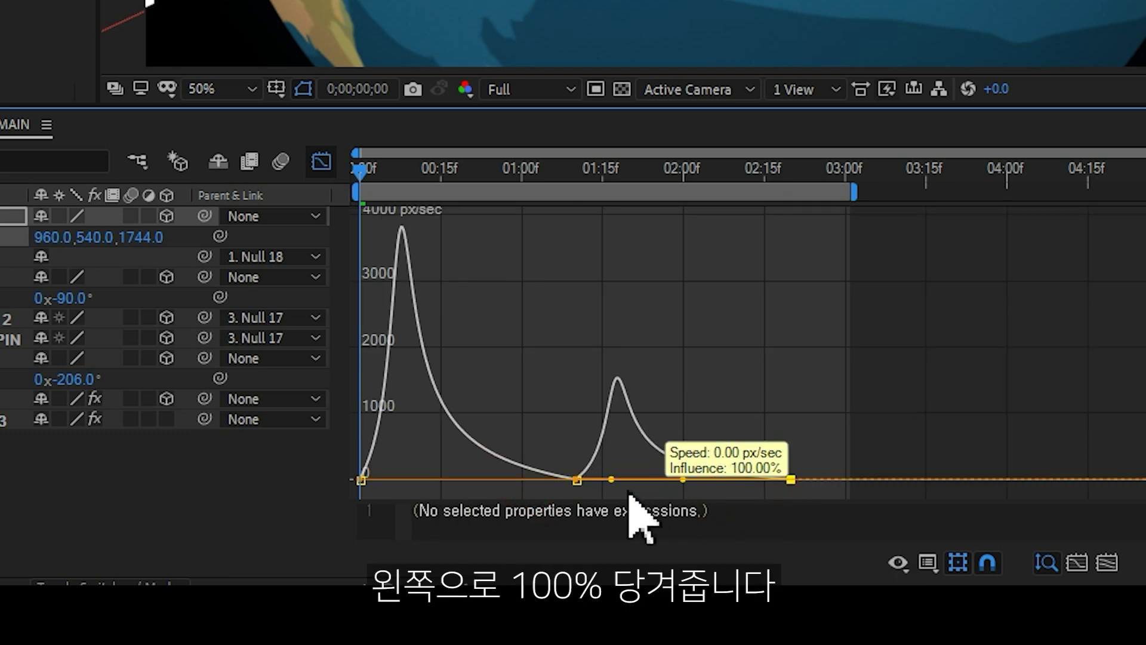
click(327, 170)
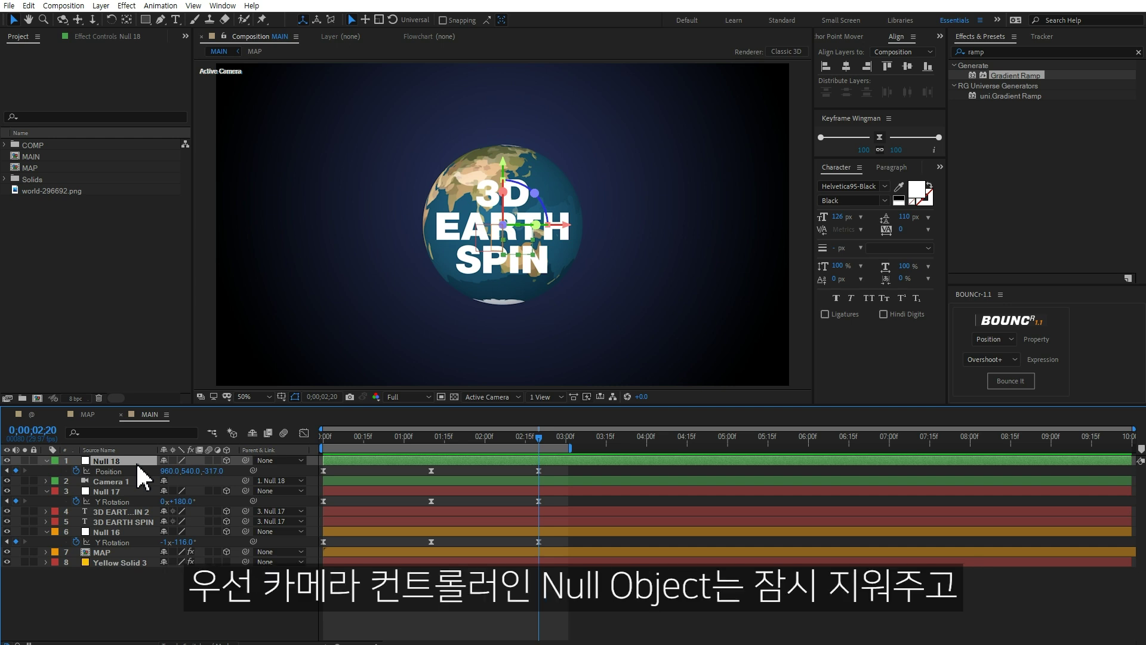
Delete Null 18, then orbit Camera 1 to reveal the flat globe and text, scrubbing to 0;00;02;03.
key(Delete)
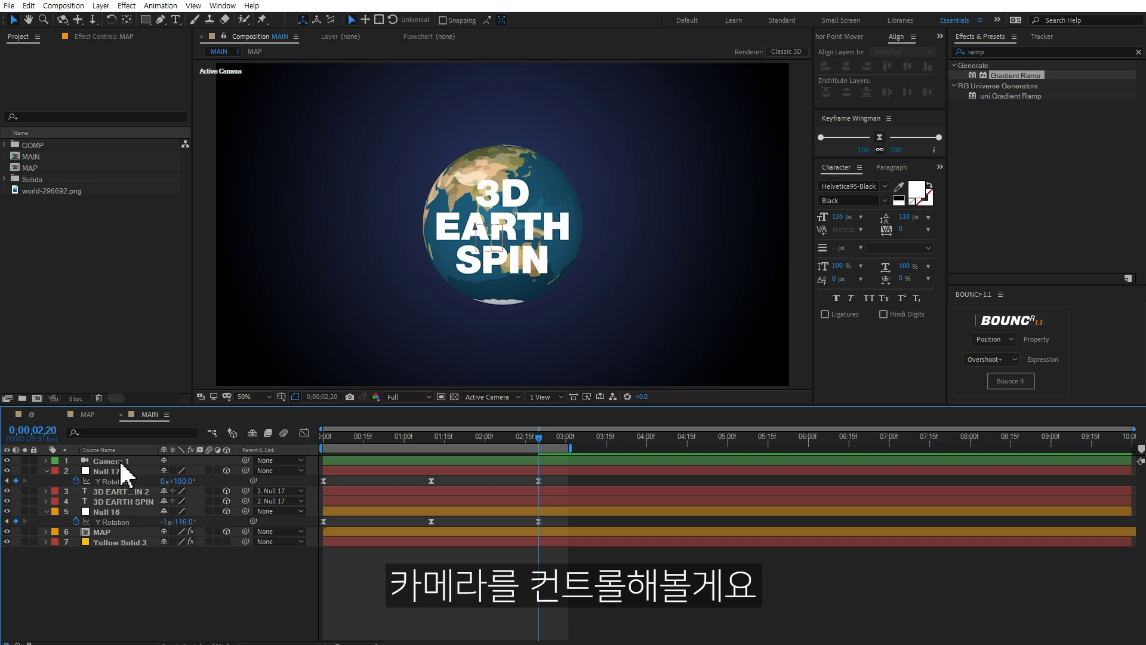
click(120, 461)
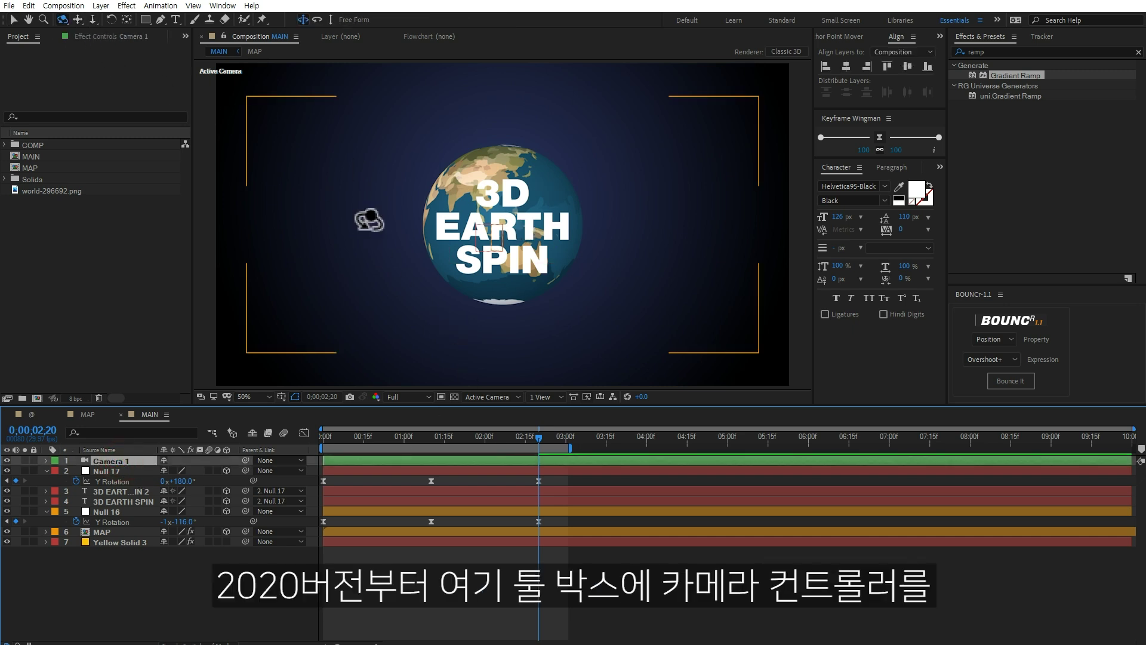
key(3)
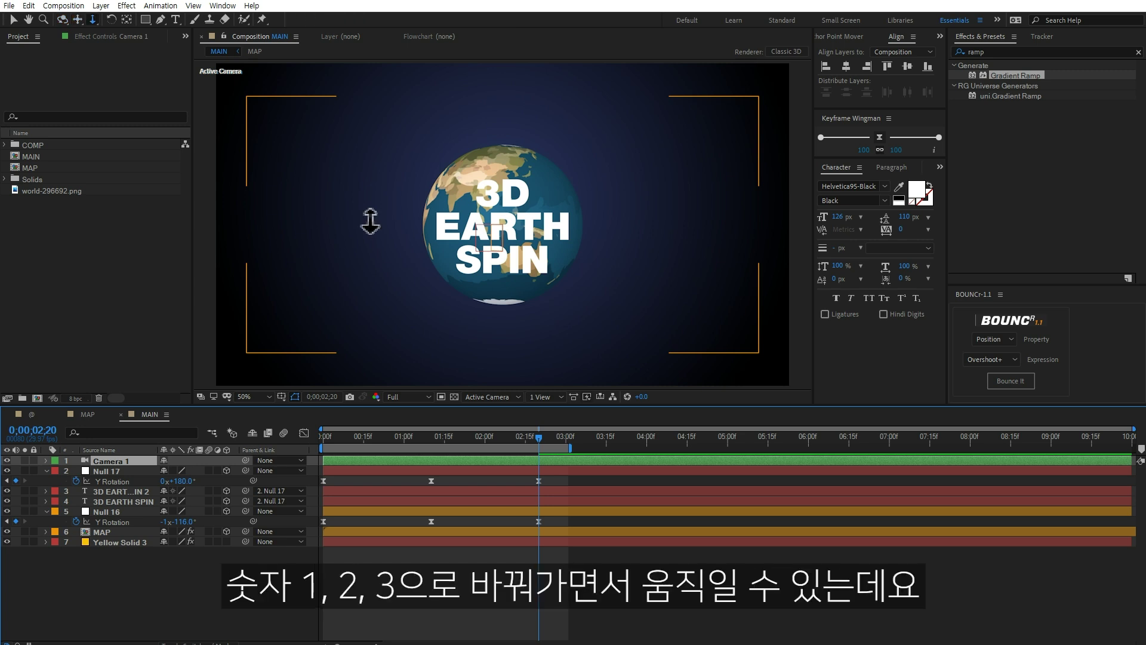
key(1)
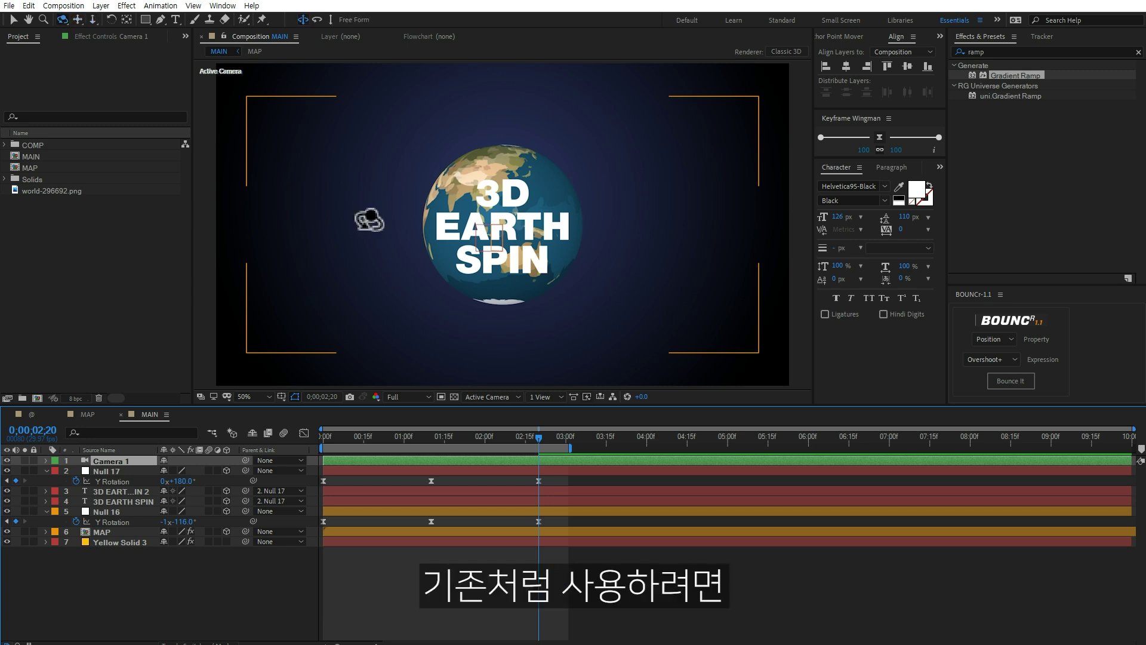
key(v)
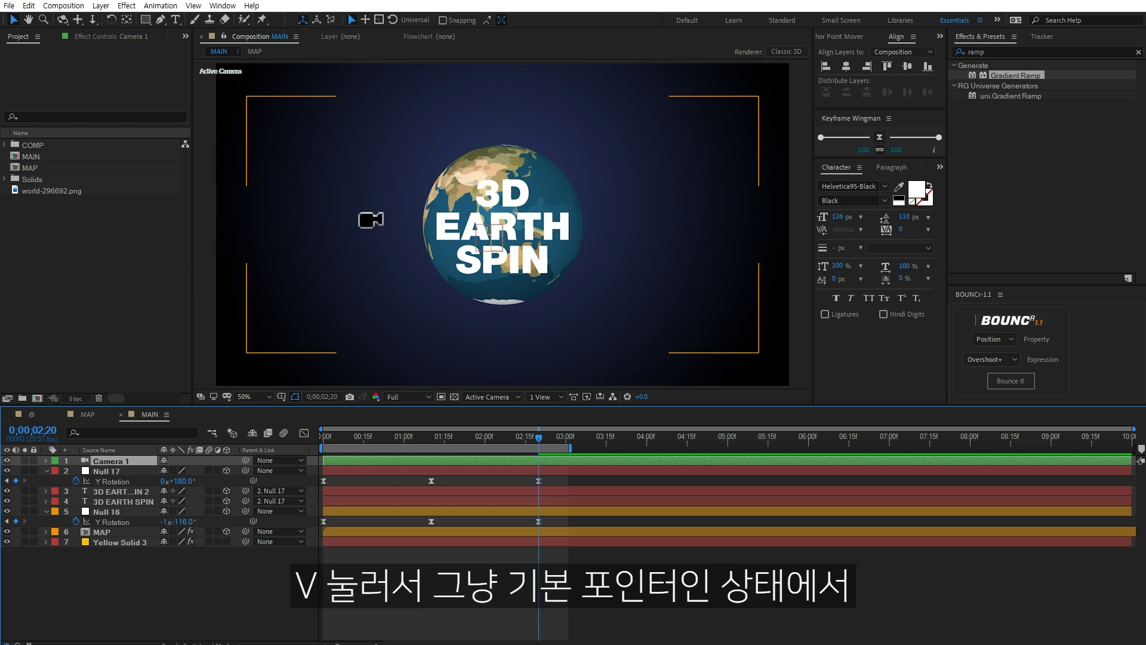
mouse_move(495, 266)
alt+mouse_down()
mouse_move(548, 279)
mouse_move(519, 291)
mouse_move(570, 316)
mouse_move(544, 321)
alt+mouse_up()
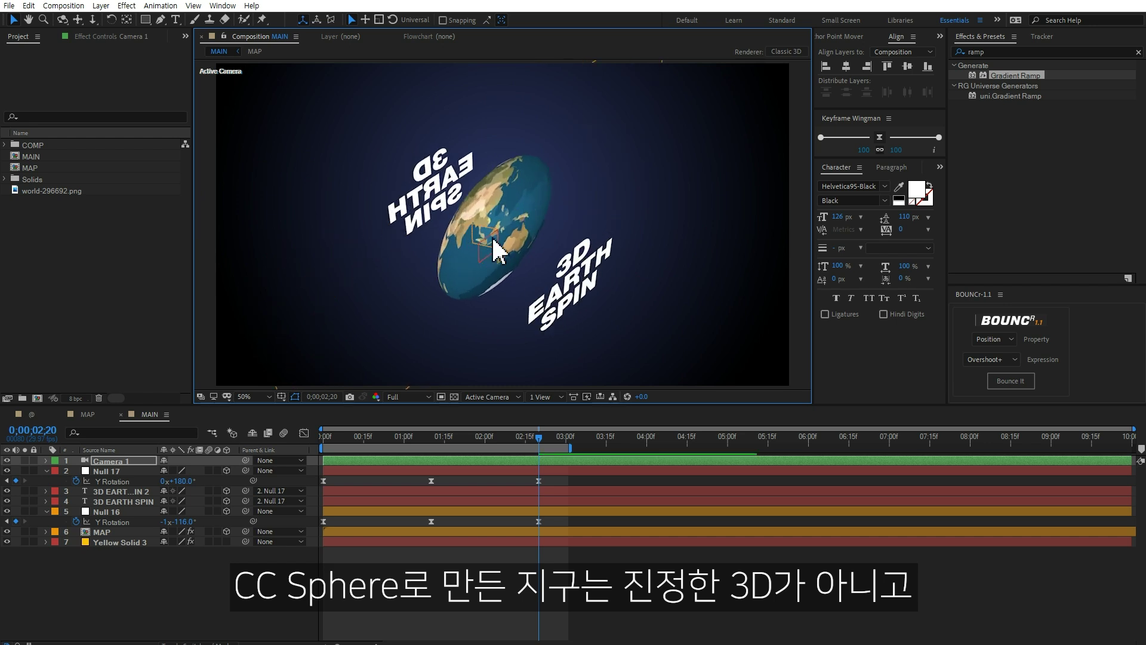
click(516, 436)
drag(465, 437, 500, 428)
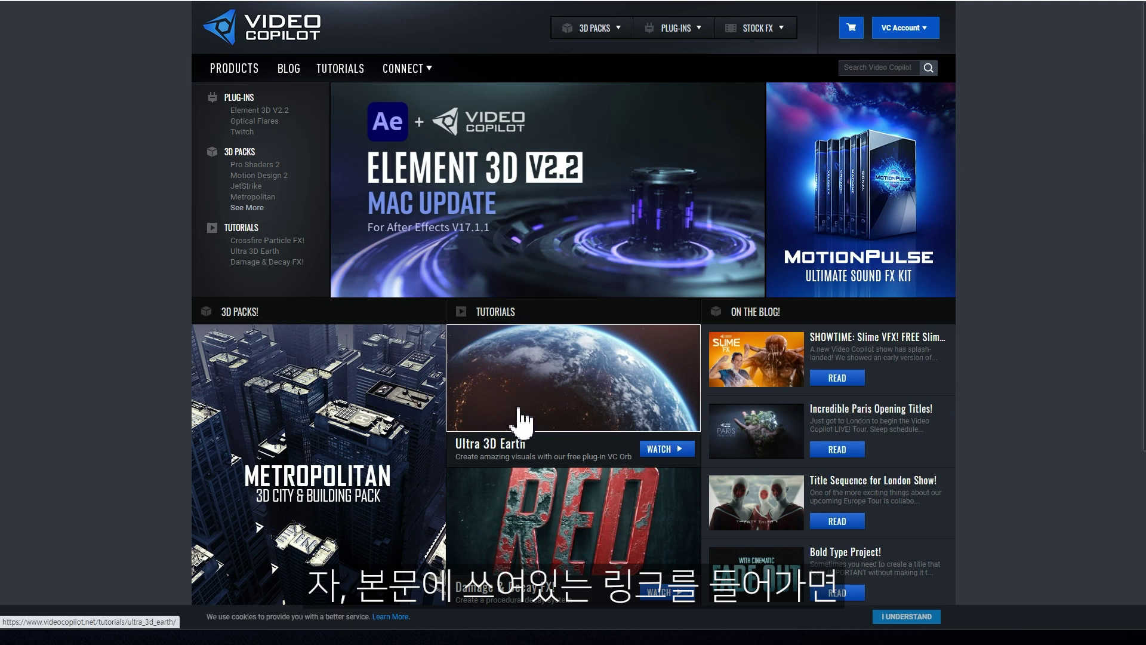
Download the free VC Orb plug-in for Windows via the Ultra 3D Earth tutorial page.
click(517, 406)
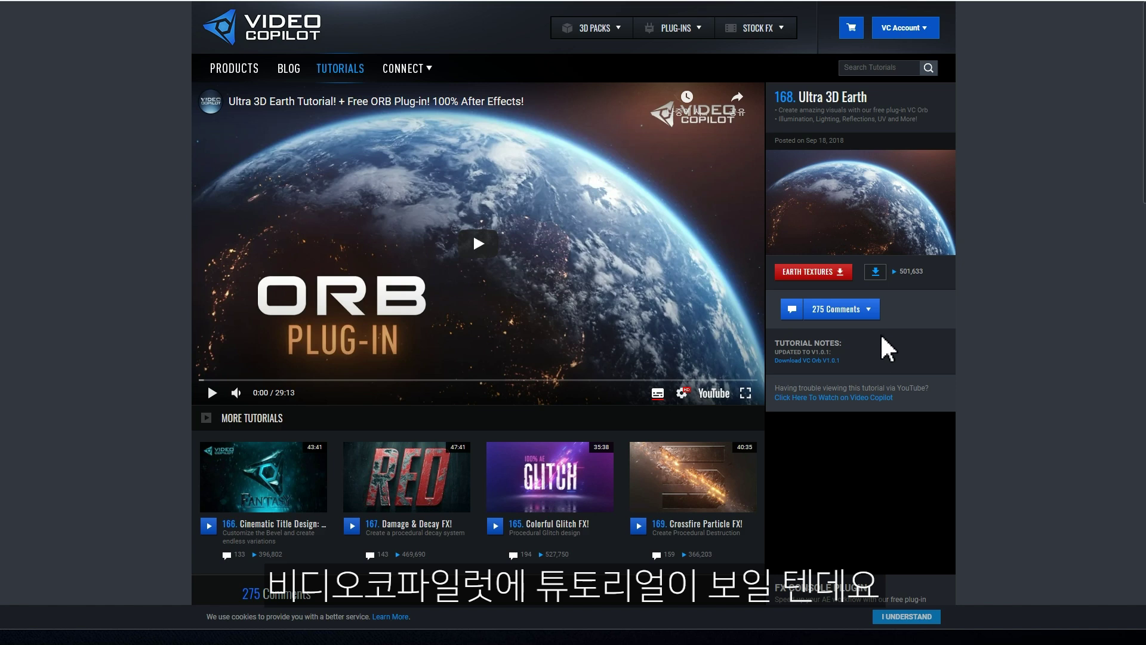
click(801, 361)
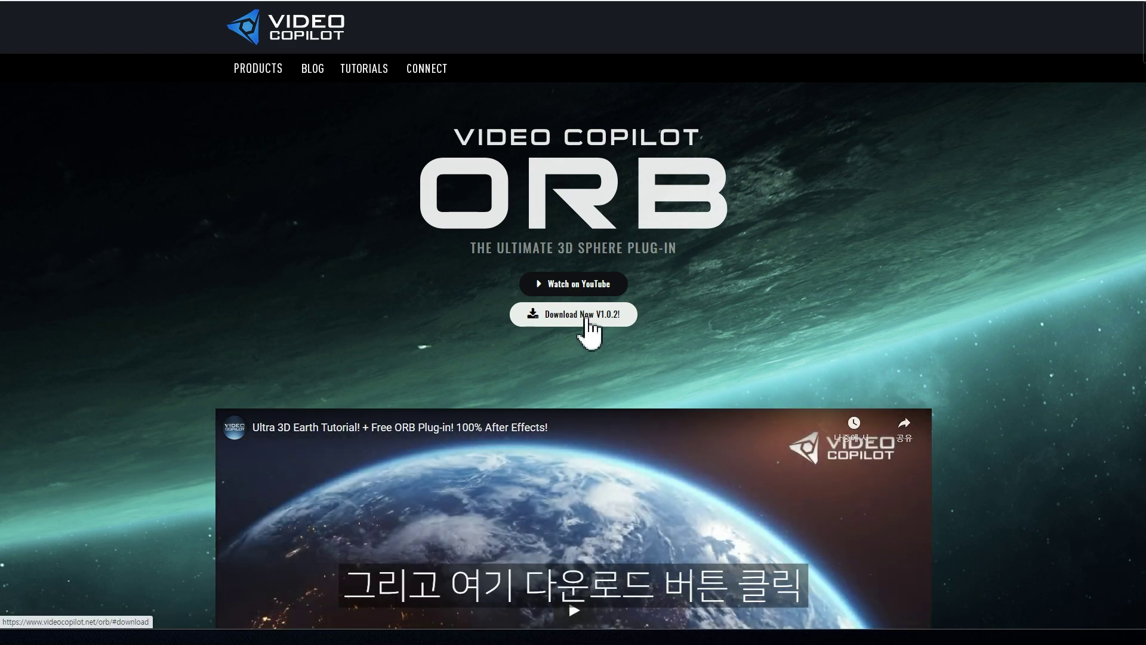
click(574, 315)
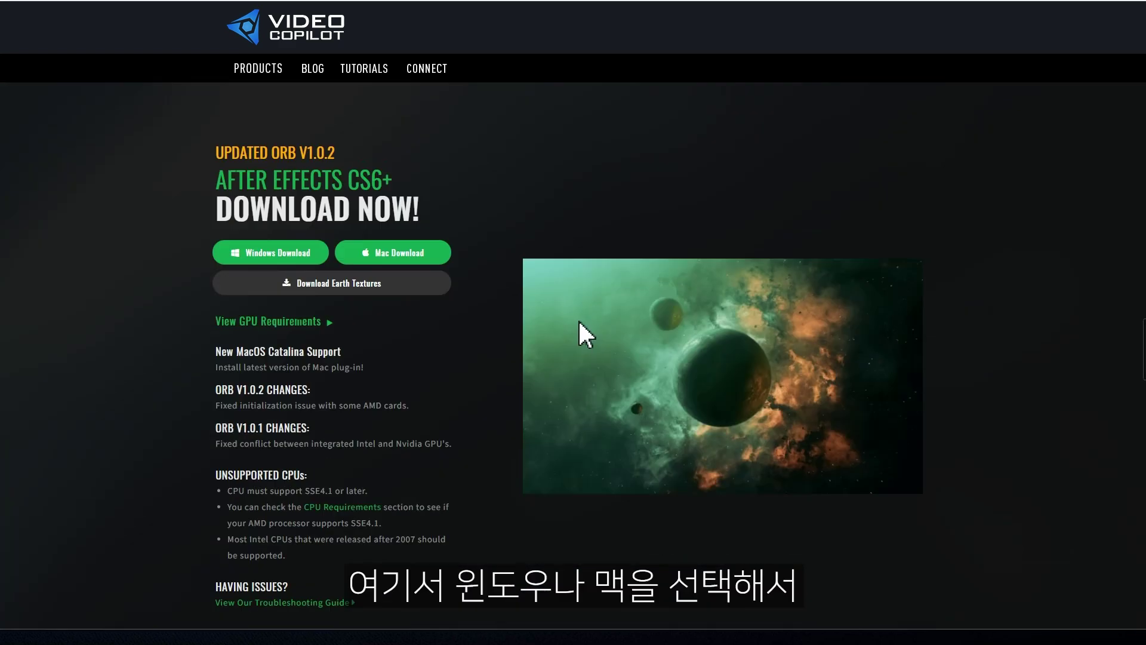
click(275, 252)
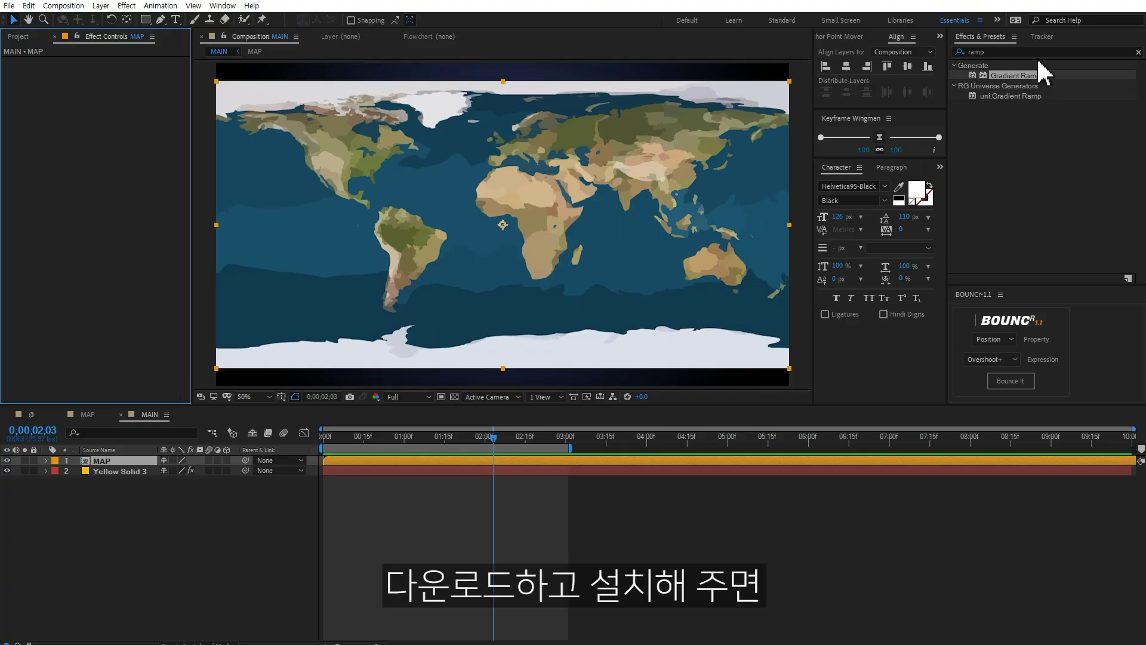
Apply VC Orb to the MAP layer from a 'vc' effects search and set its Radius to 300.
click(1027, 51)
text(vc)
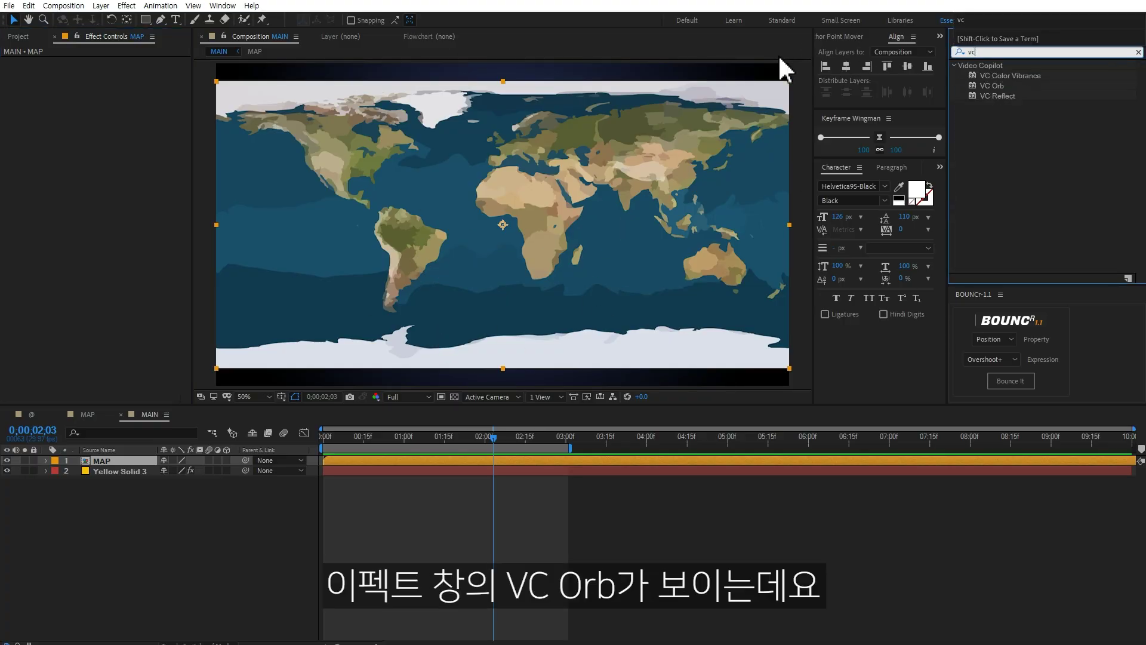
double_click(995, 88)
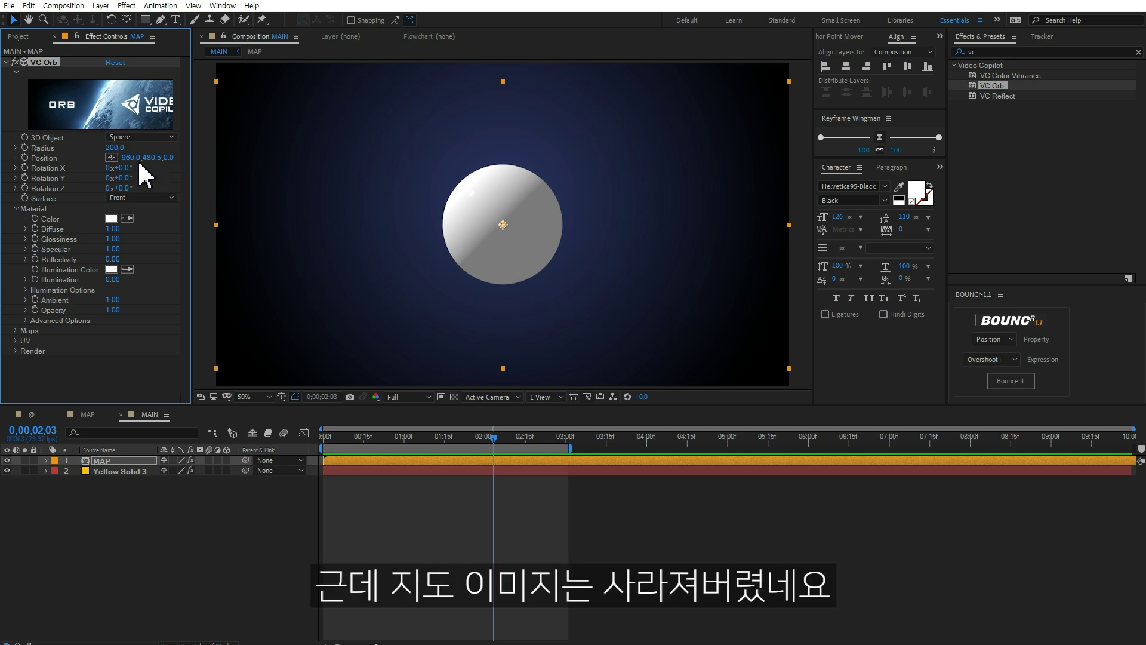
drag(115, 148, 115, 147)
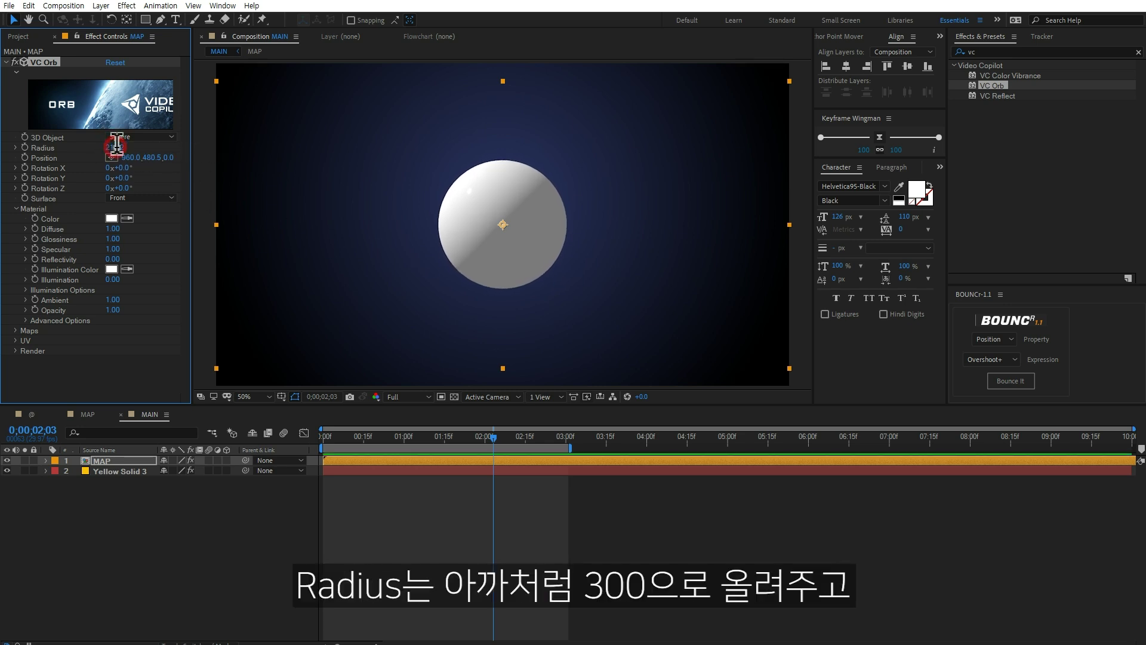
text(300)
key(Return)
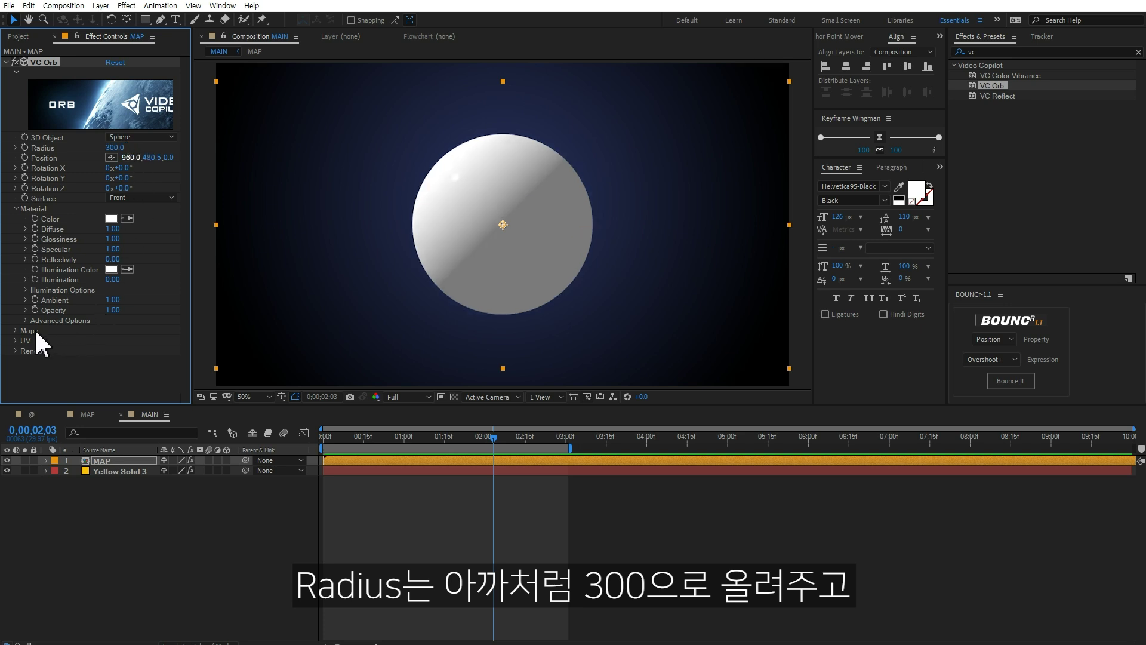
Set VC Orb's Diffuse Layer map to 1. MAP to wrap the world texture around the sphere.
click(15, 331)
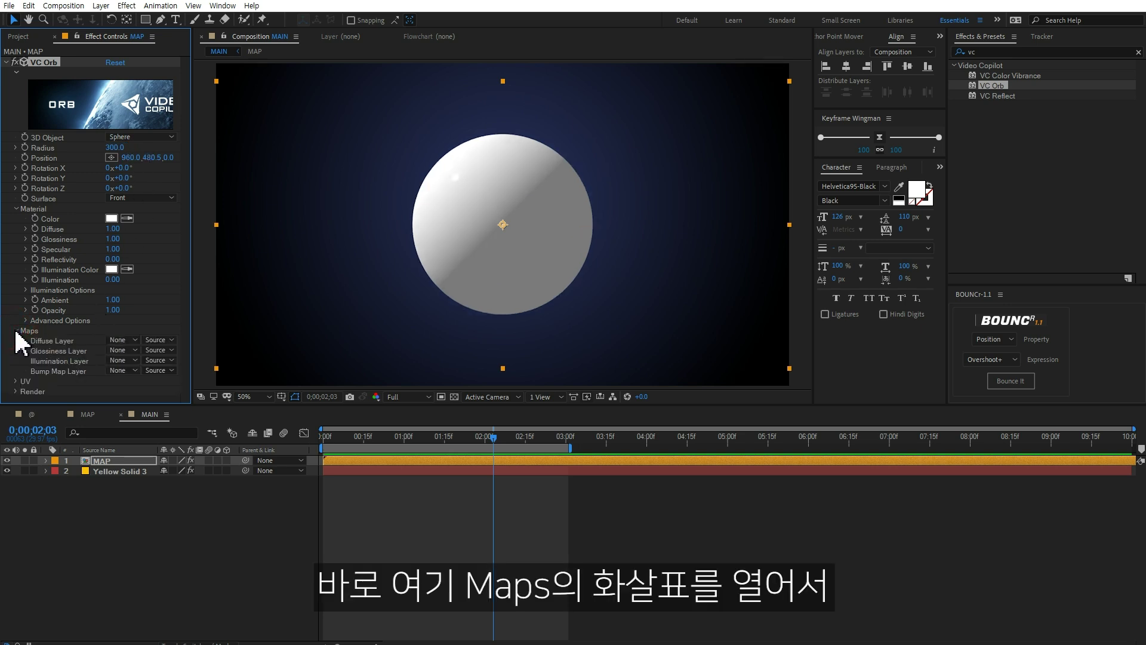
click(122, 339)
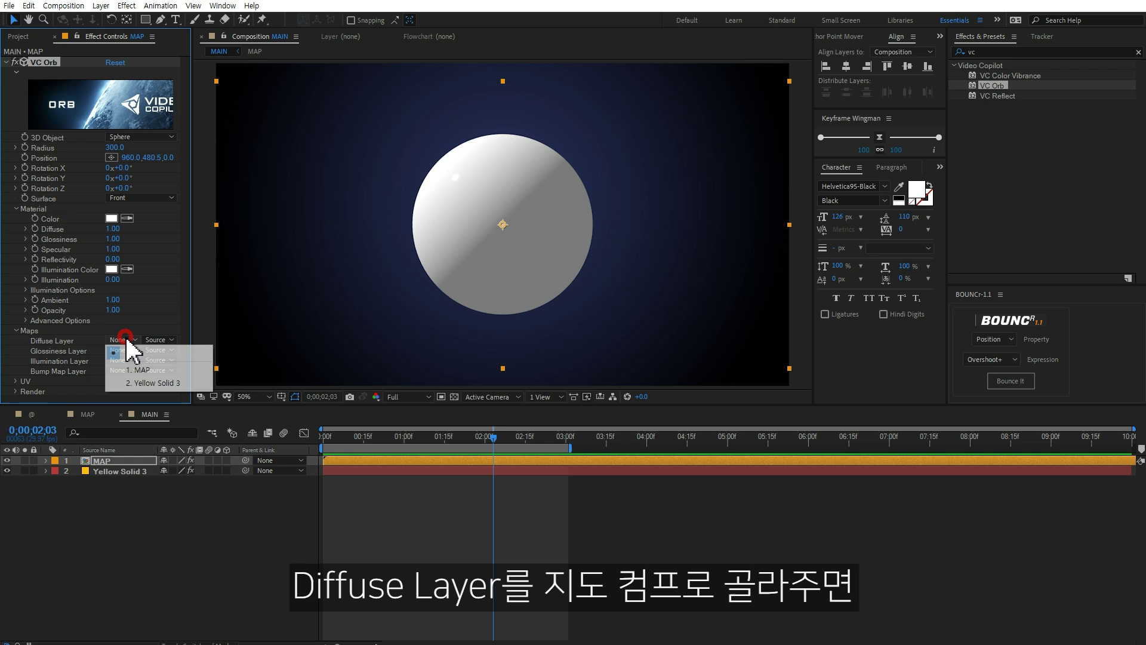
click(144, 371)
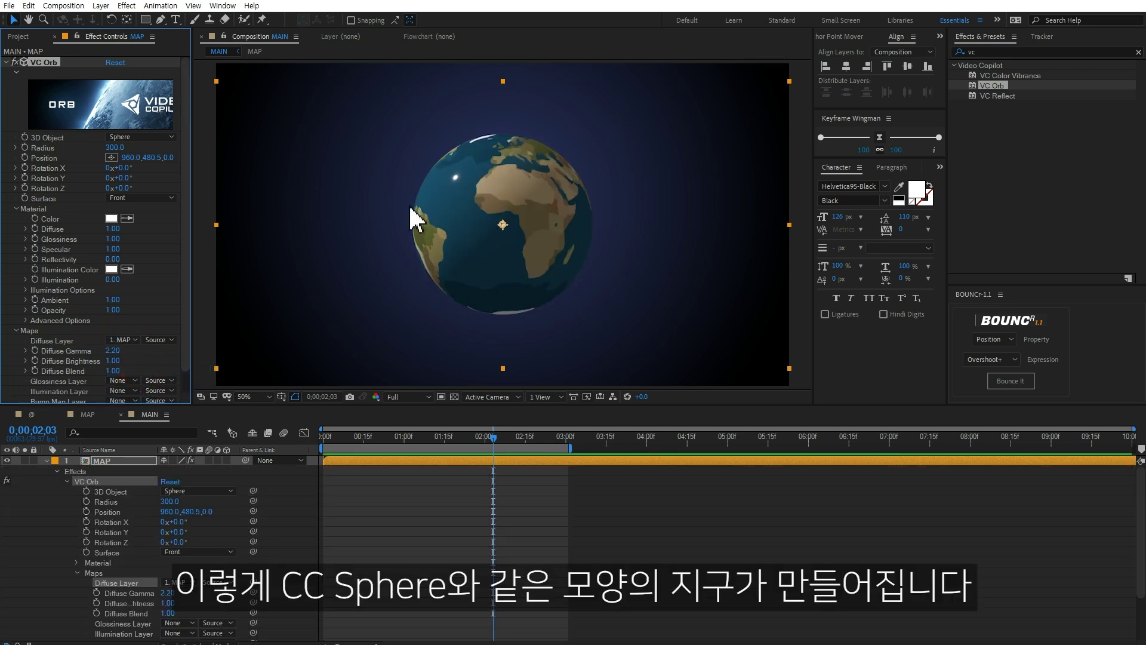
Set VC Orb's Material Diffuse to 1.23, Specular to 0 and Ambient to 4.21.
drag(113, 229, 134, 230)
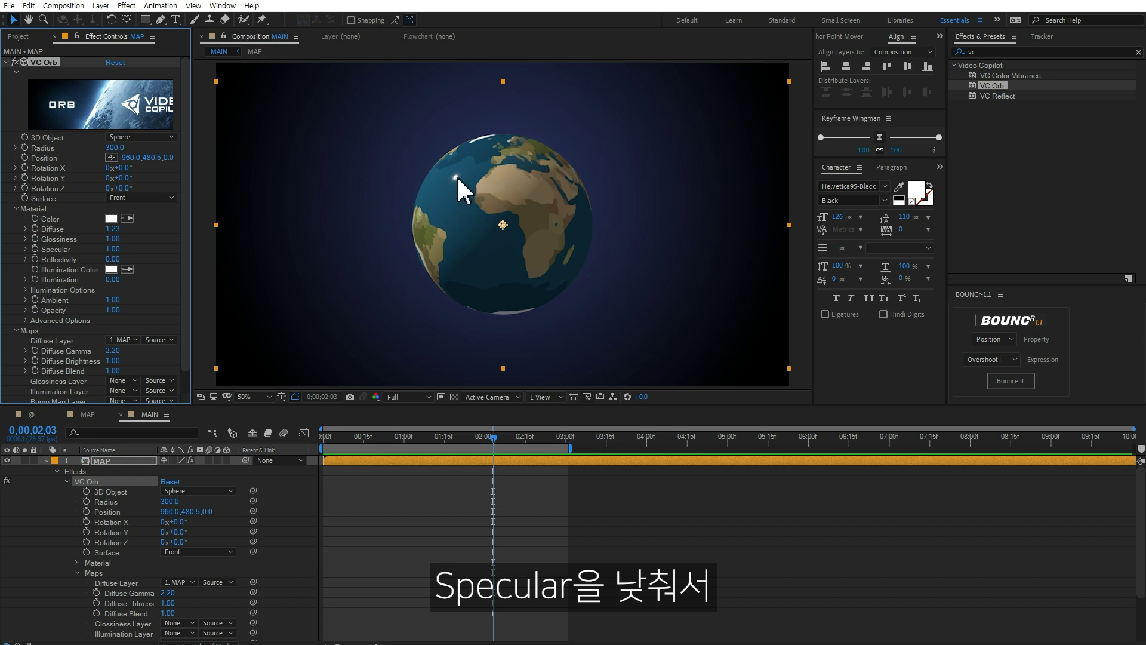
drag(75, 248, 12, 259)
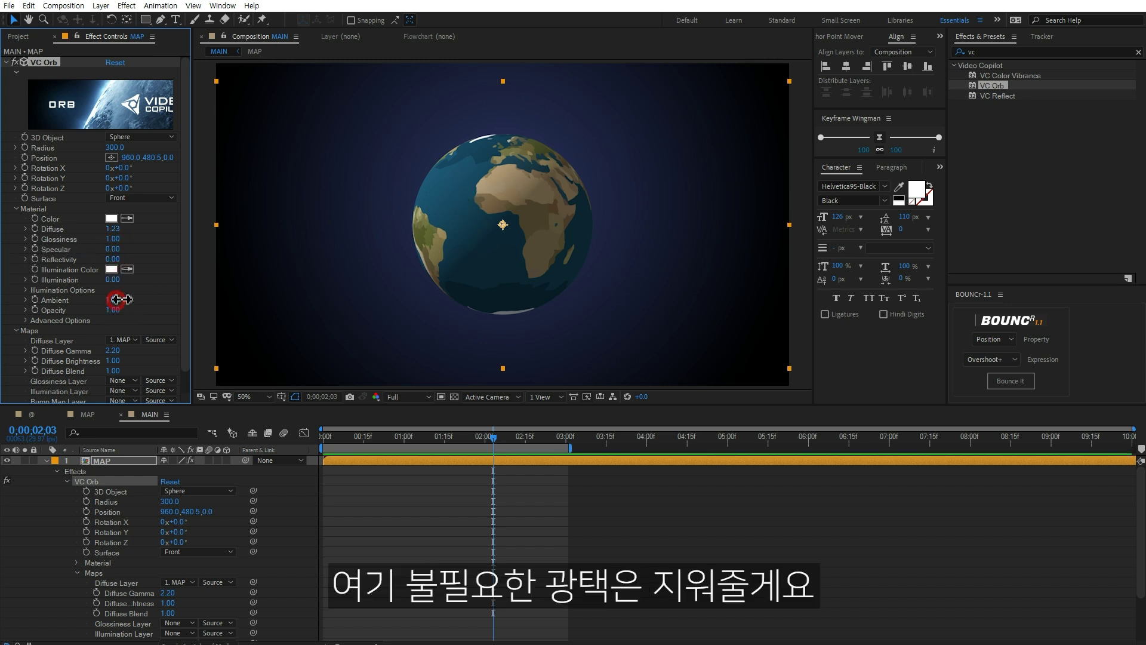
drag(119, 299, 314, 301)
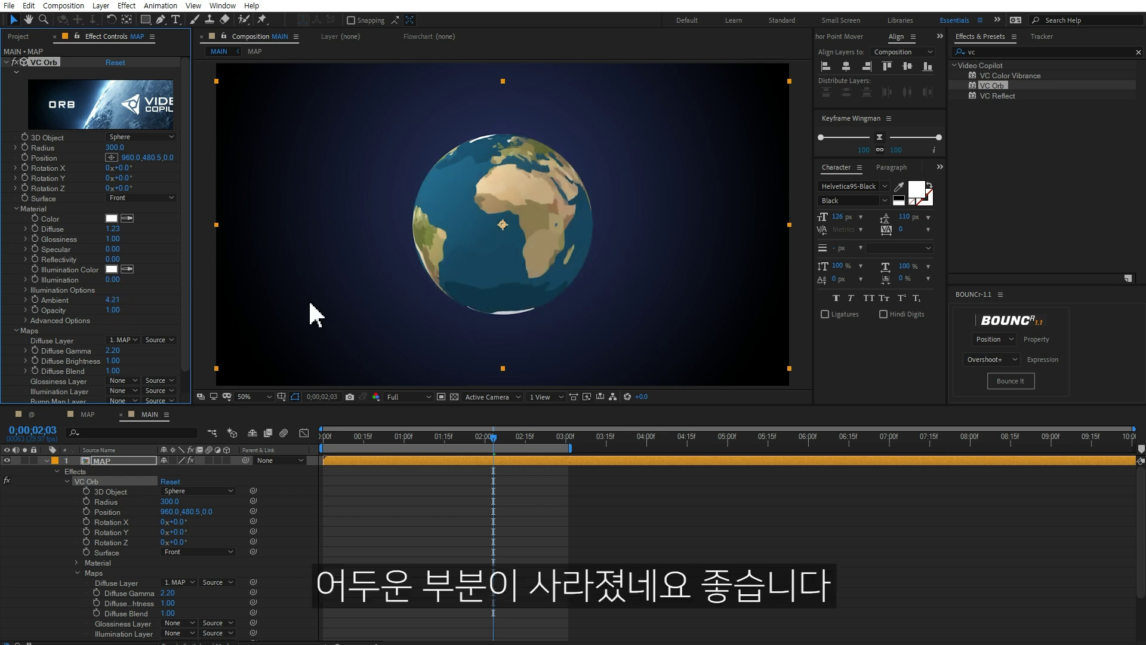
click(46, 460)
Add a new default camera and orbit it to view the VC Orb globe from above.
right_click(118, 511)
mouse_move(149, 517)
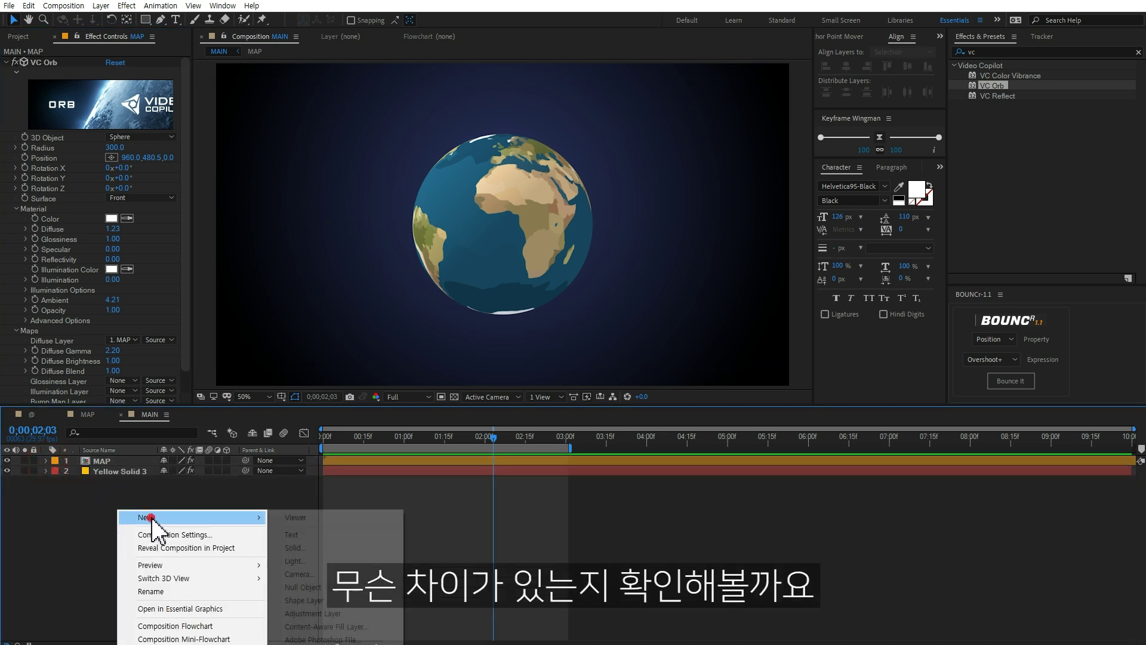
click(318, 575)
click(758, 349)
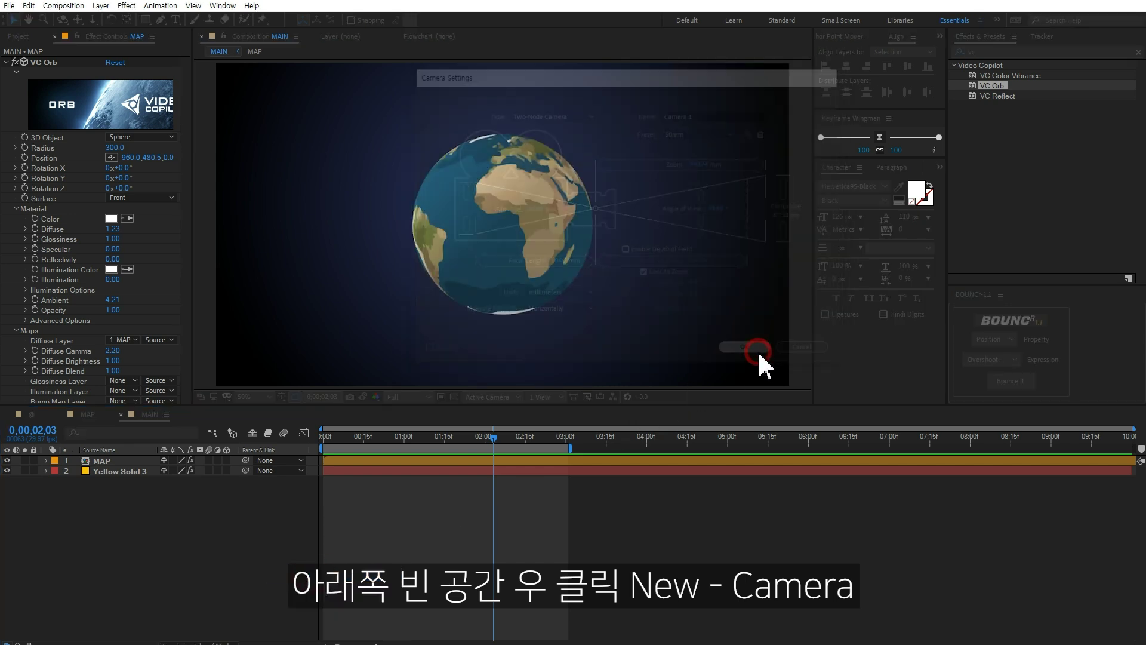
mouse_move(494, 231)
alt+mouse_down()
mouse_move(567, 319)
mouse_move(518, 243)
mouse_move(396, 238)
mouse_move(409, 295)
mouse_move(512, 248)
mouse_move(512, 231)
mouse_move(487, 266)
mouse_move(444, 235)
alt+mouse_up()
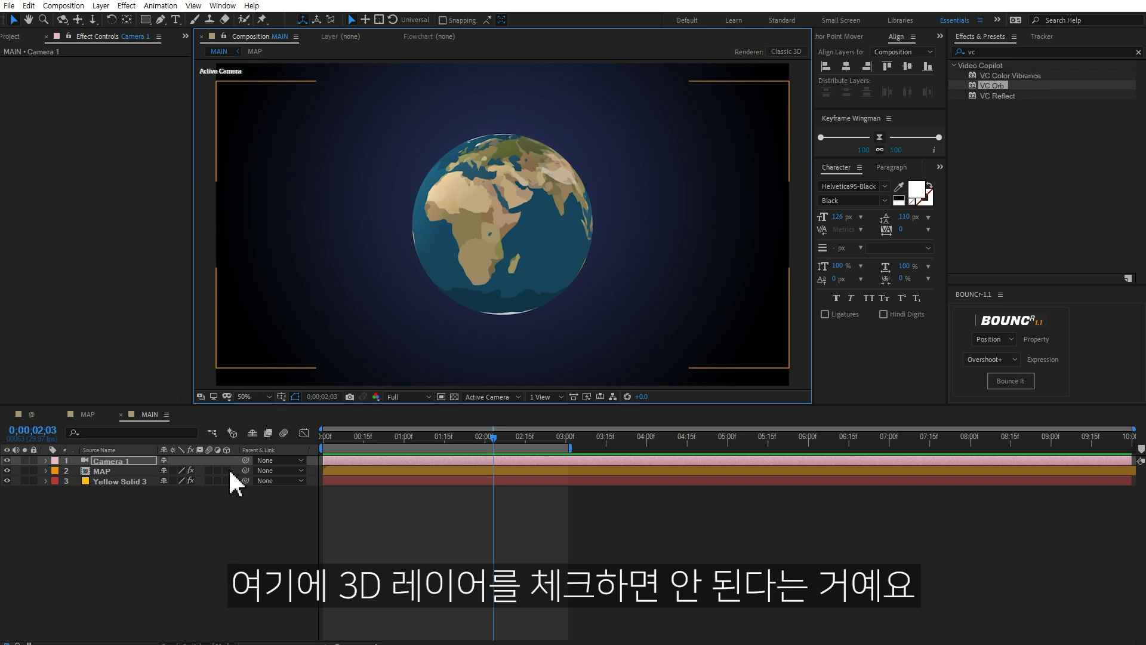
Toggle MAP's 3D Layer switch on to show the flattened globe, then back off.
click(226, 471)
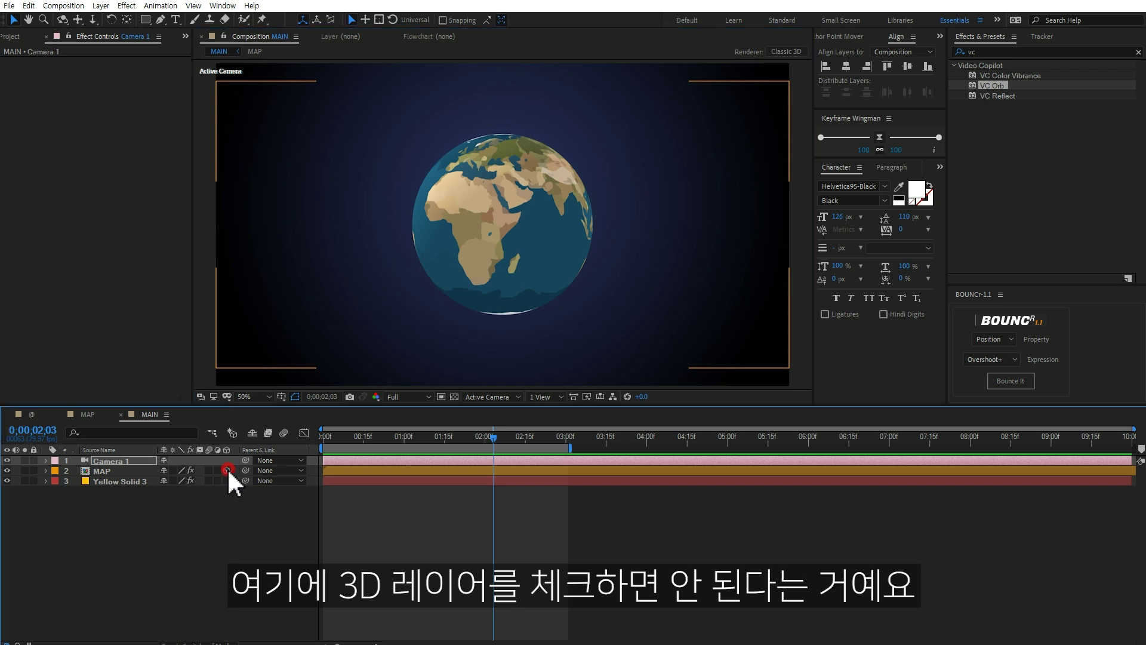
mouse_move(454, 269)
alt+mouse_down()
mouse_move(436, 245)
mouse_move(449, 297)
mouse_move(433, 248)
alt+mouse_up()
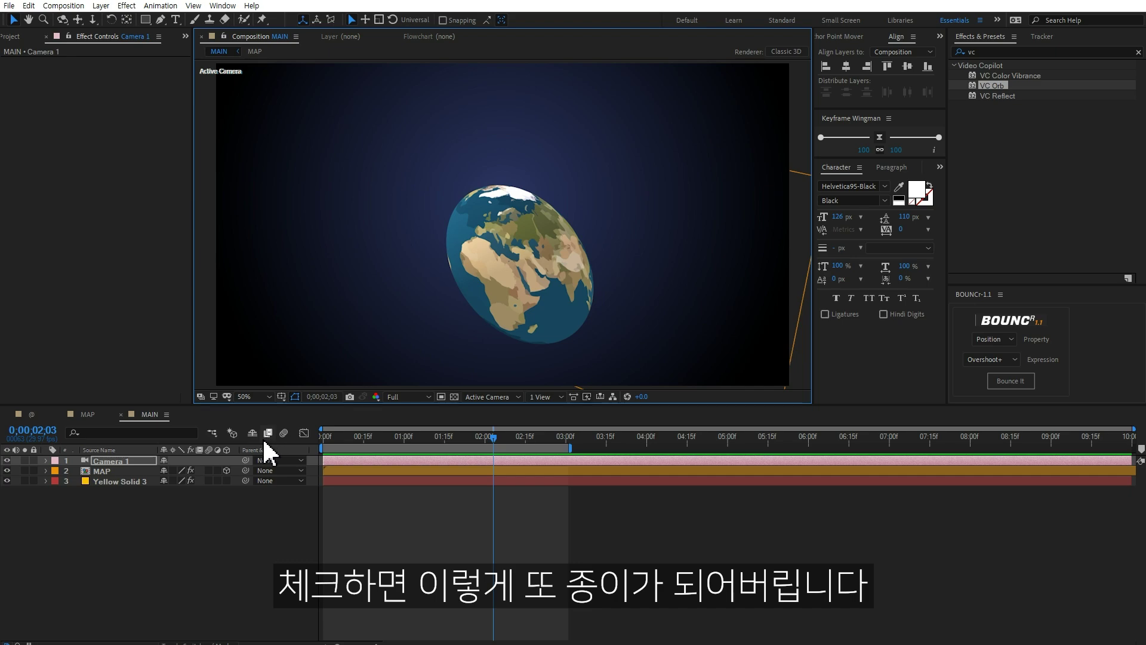
click(226, 470)
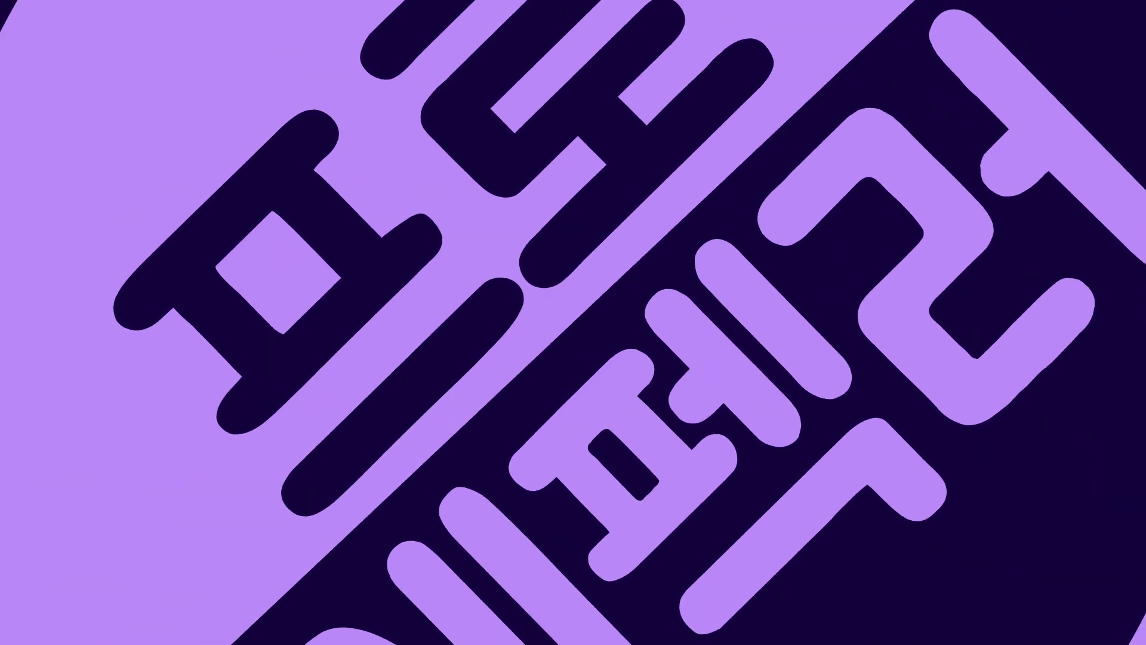